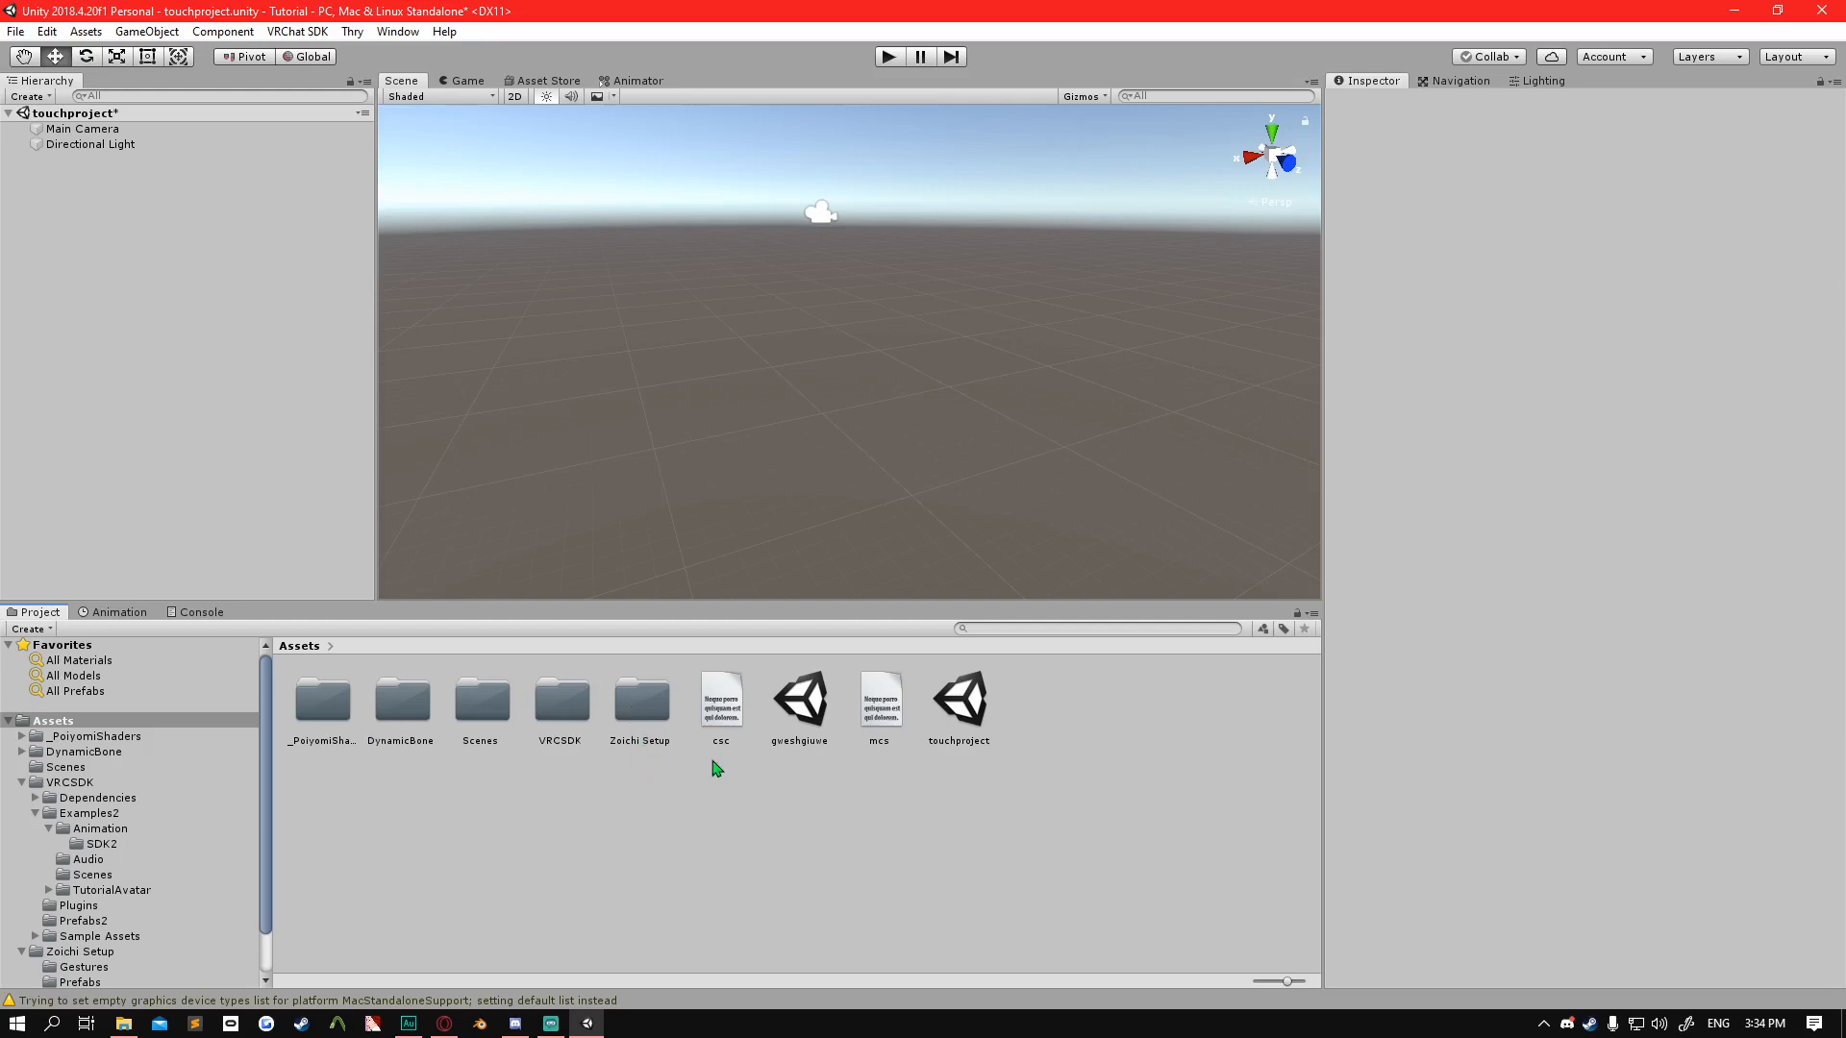
Add the Zoichi Merged prefab from the Zoichi Setup Prefabs folder to the touchproject scene.
{"action": "double_click", "coordinate": [642, 729]}
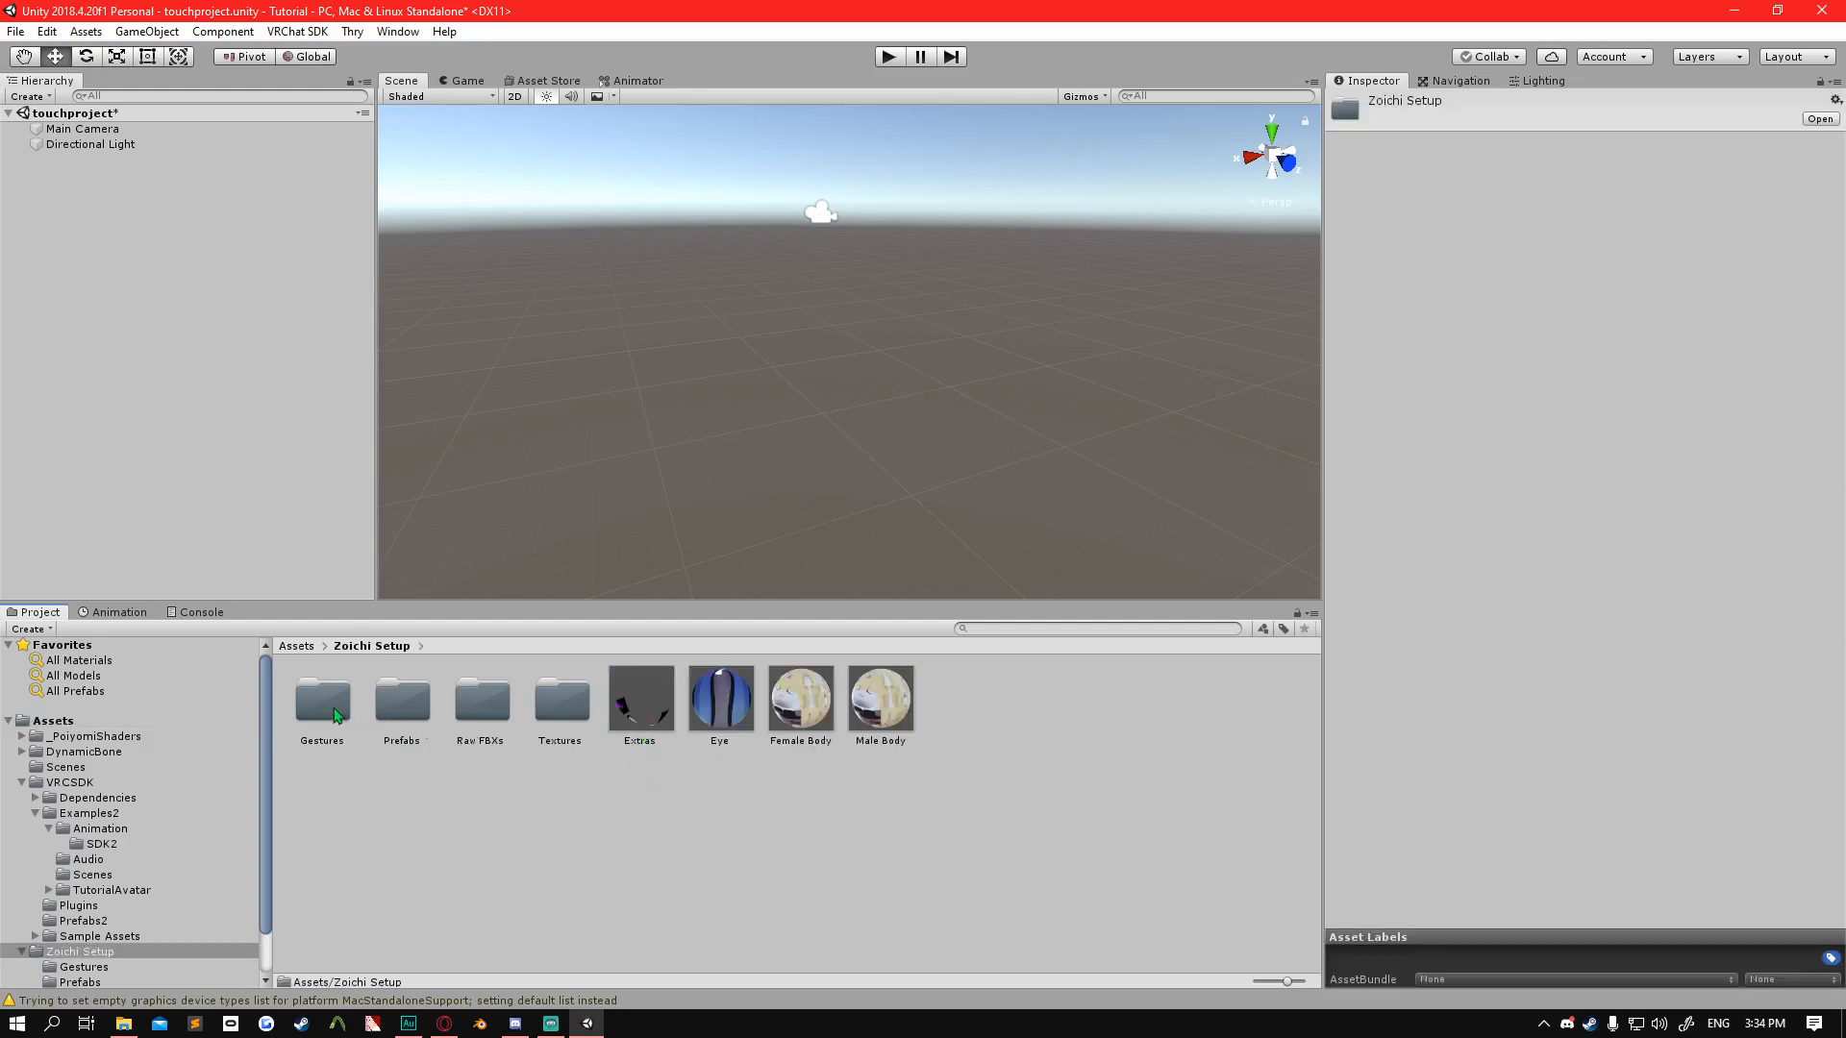
{"action": "double_click", "coordinate": [414, 717]}
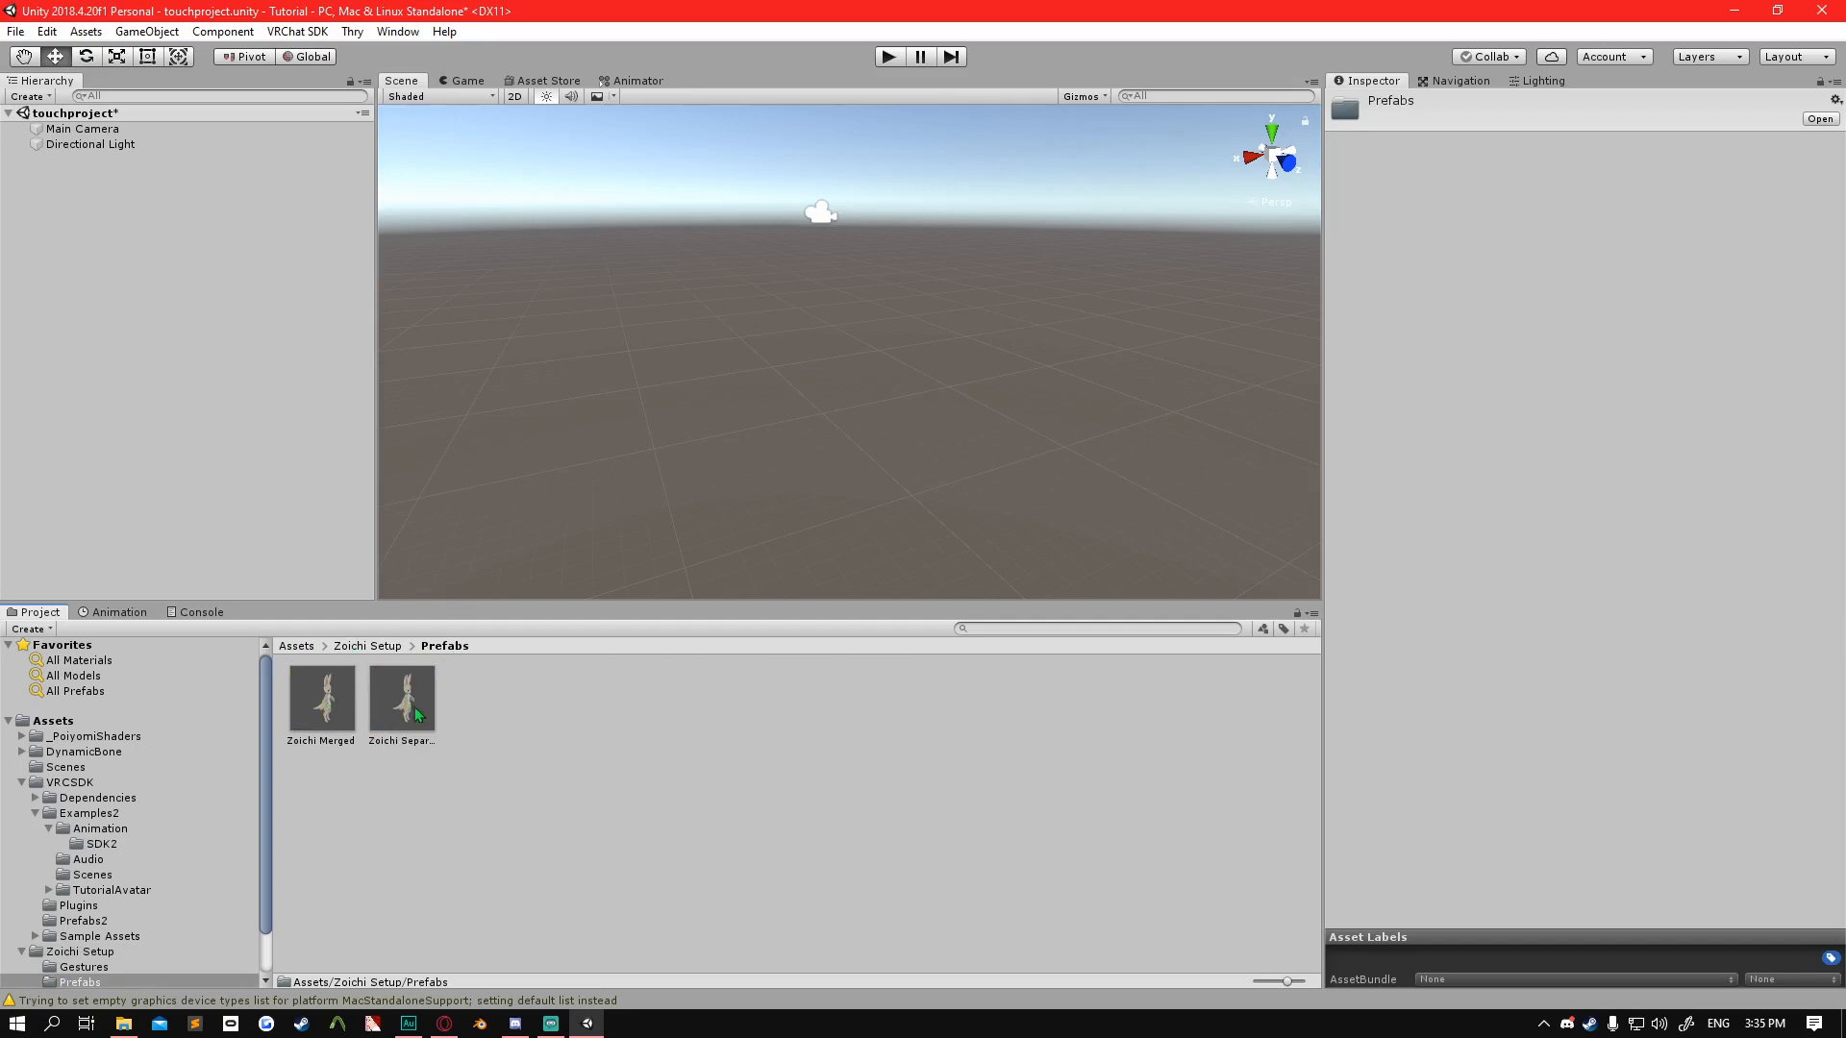
{"action": "left_click", "coordinate": [323, 714]}
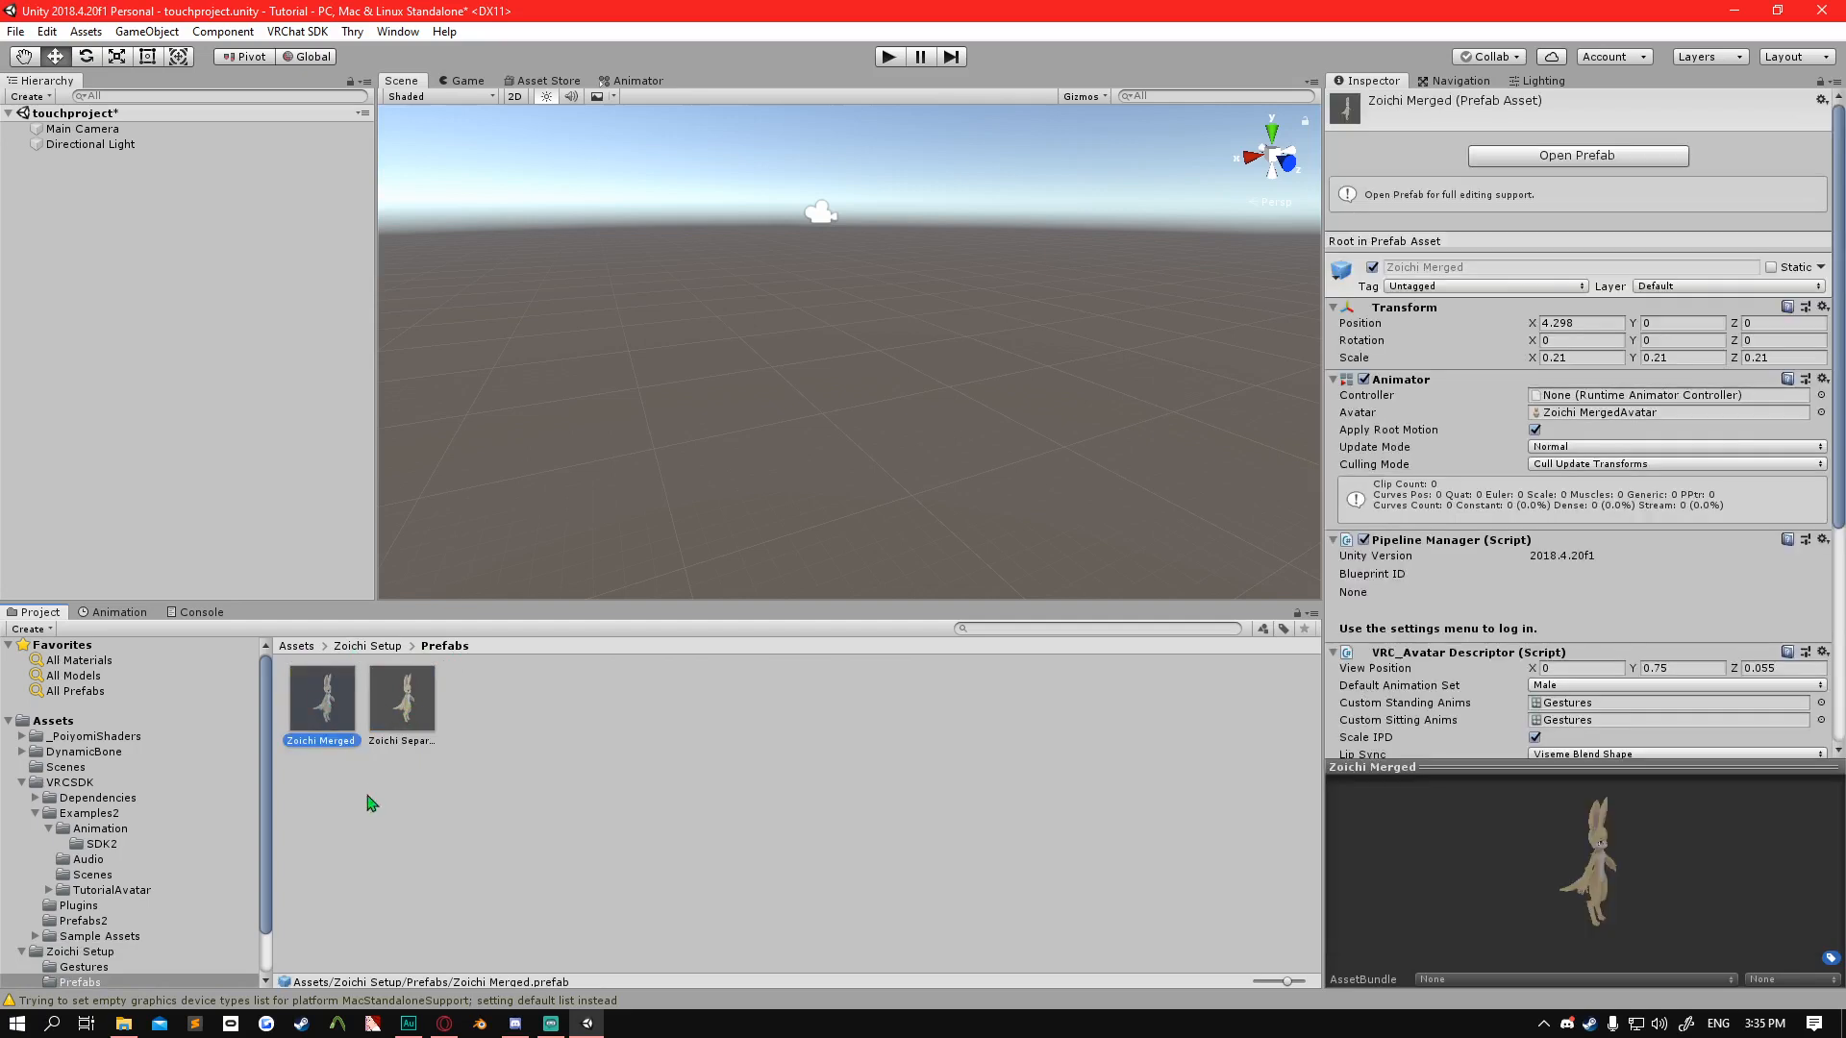
{"action": "left_click_drag", "start_coordinate": [329, 708], "coordinate": [100, 205]}
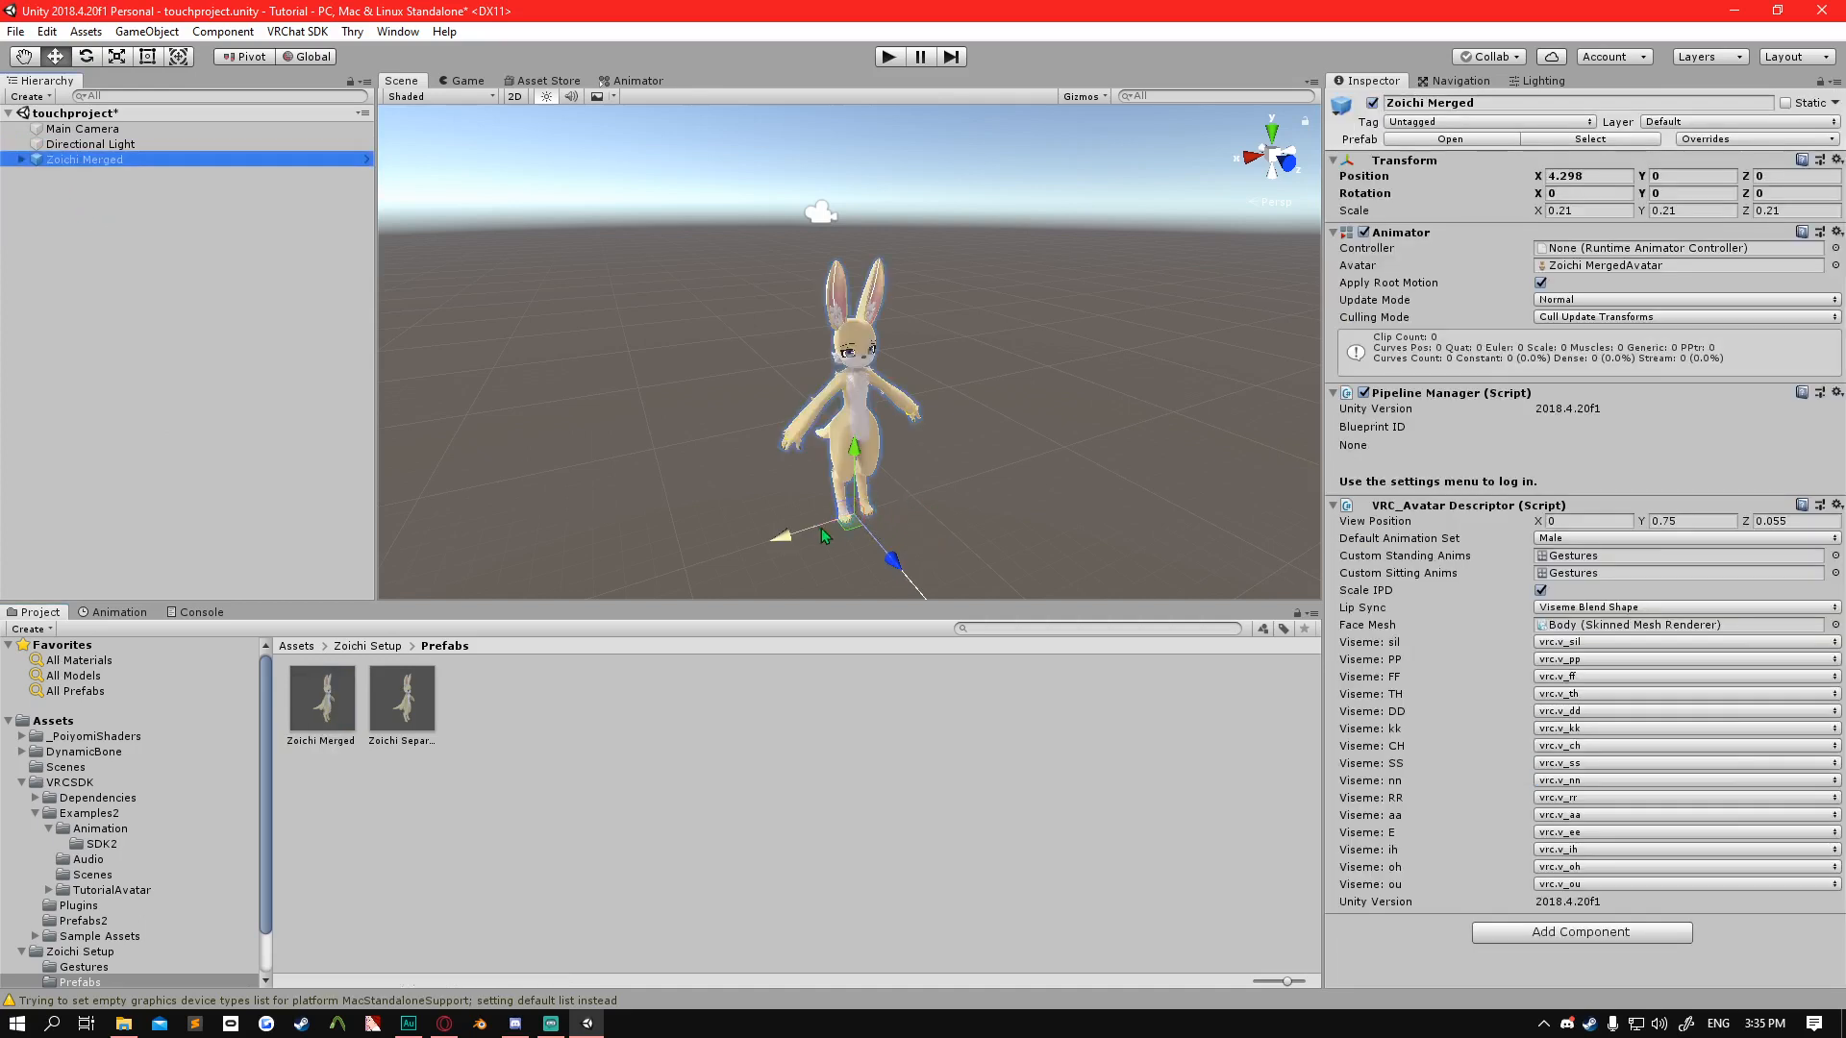
Set the Zoichi Merged avatar's X position to 0 and frame the avatar in the scene view.
{"action": "left_click", "coordinate": [1577, 176]}
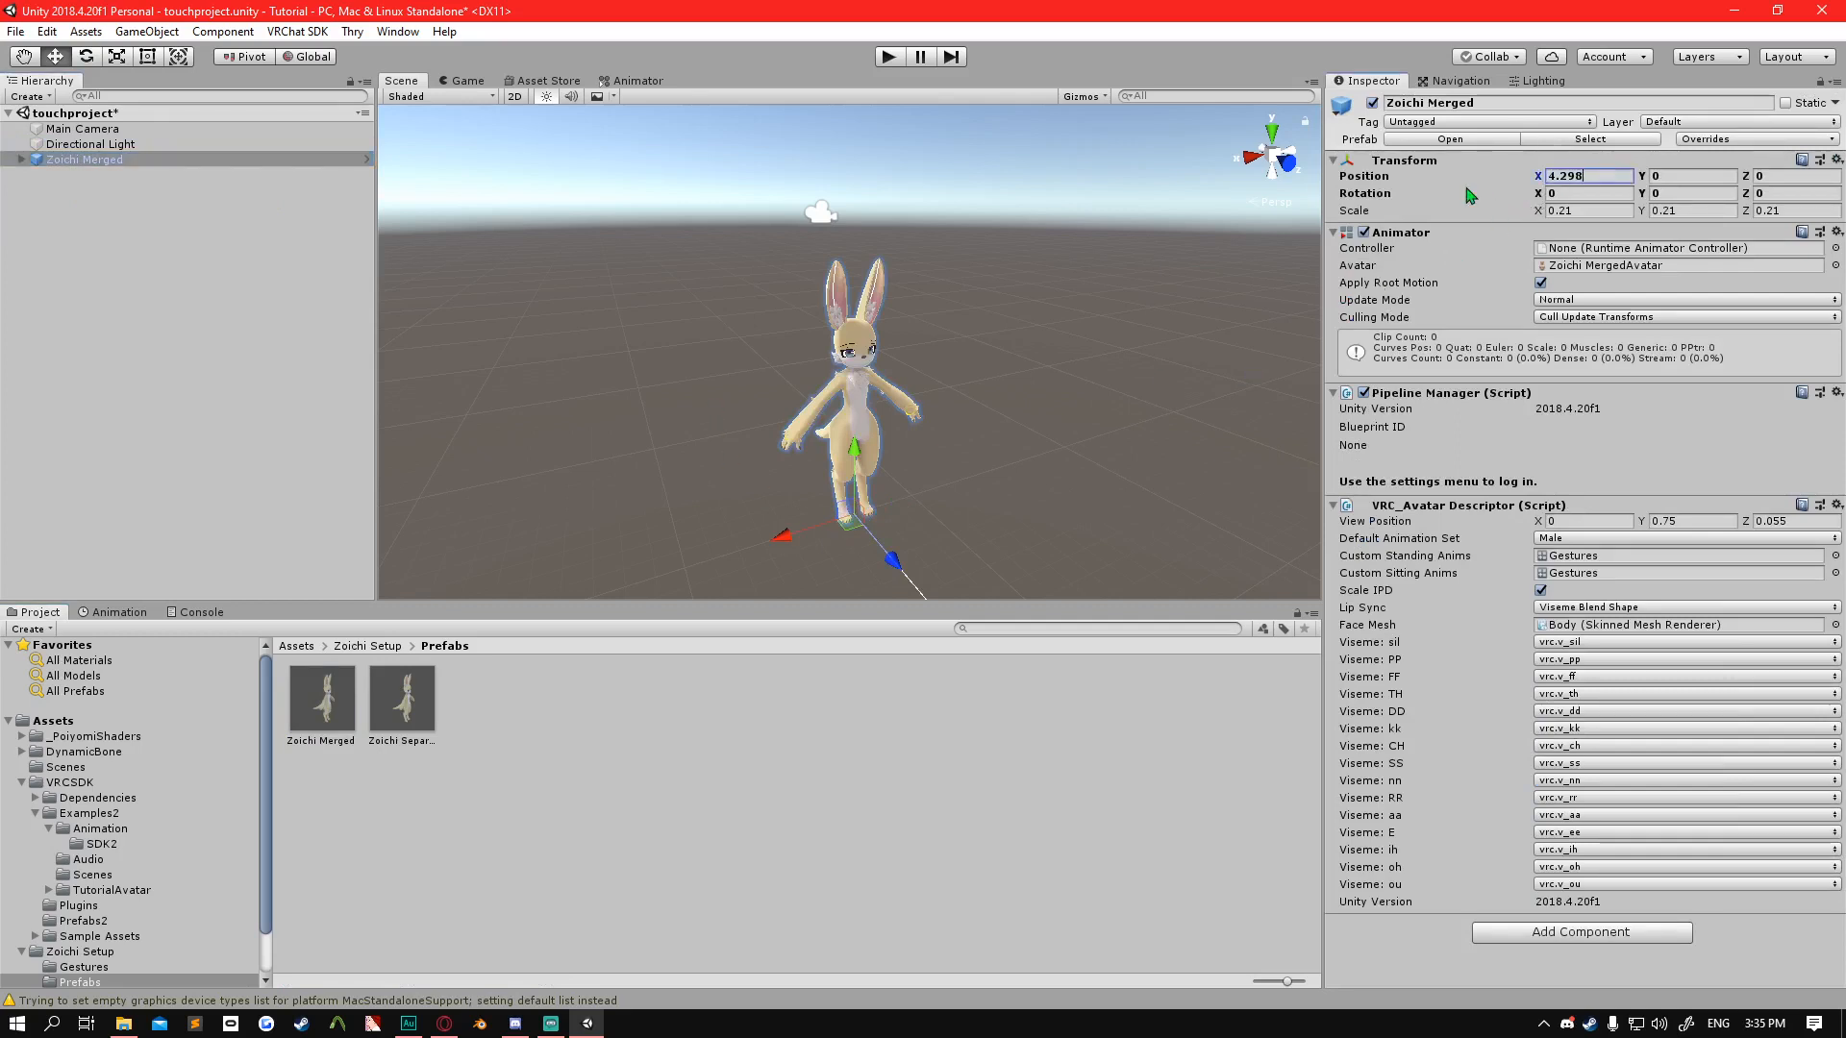
{"action": "type", "text": "0"}
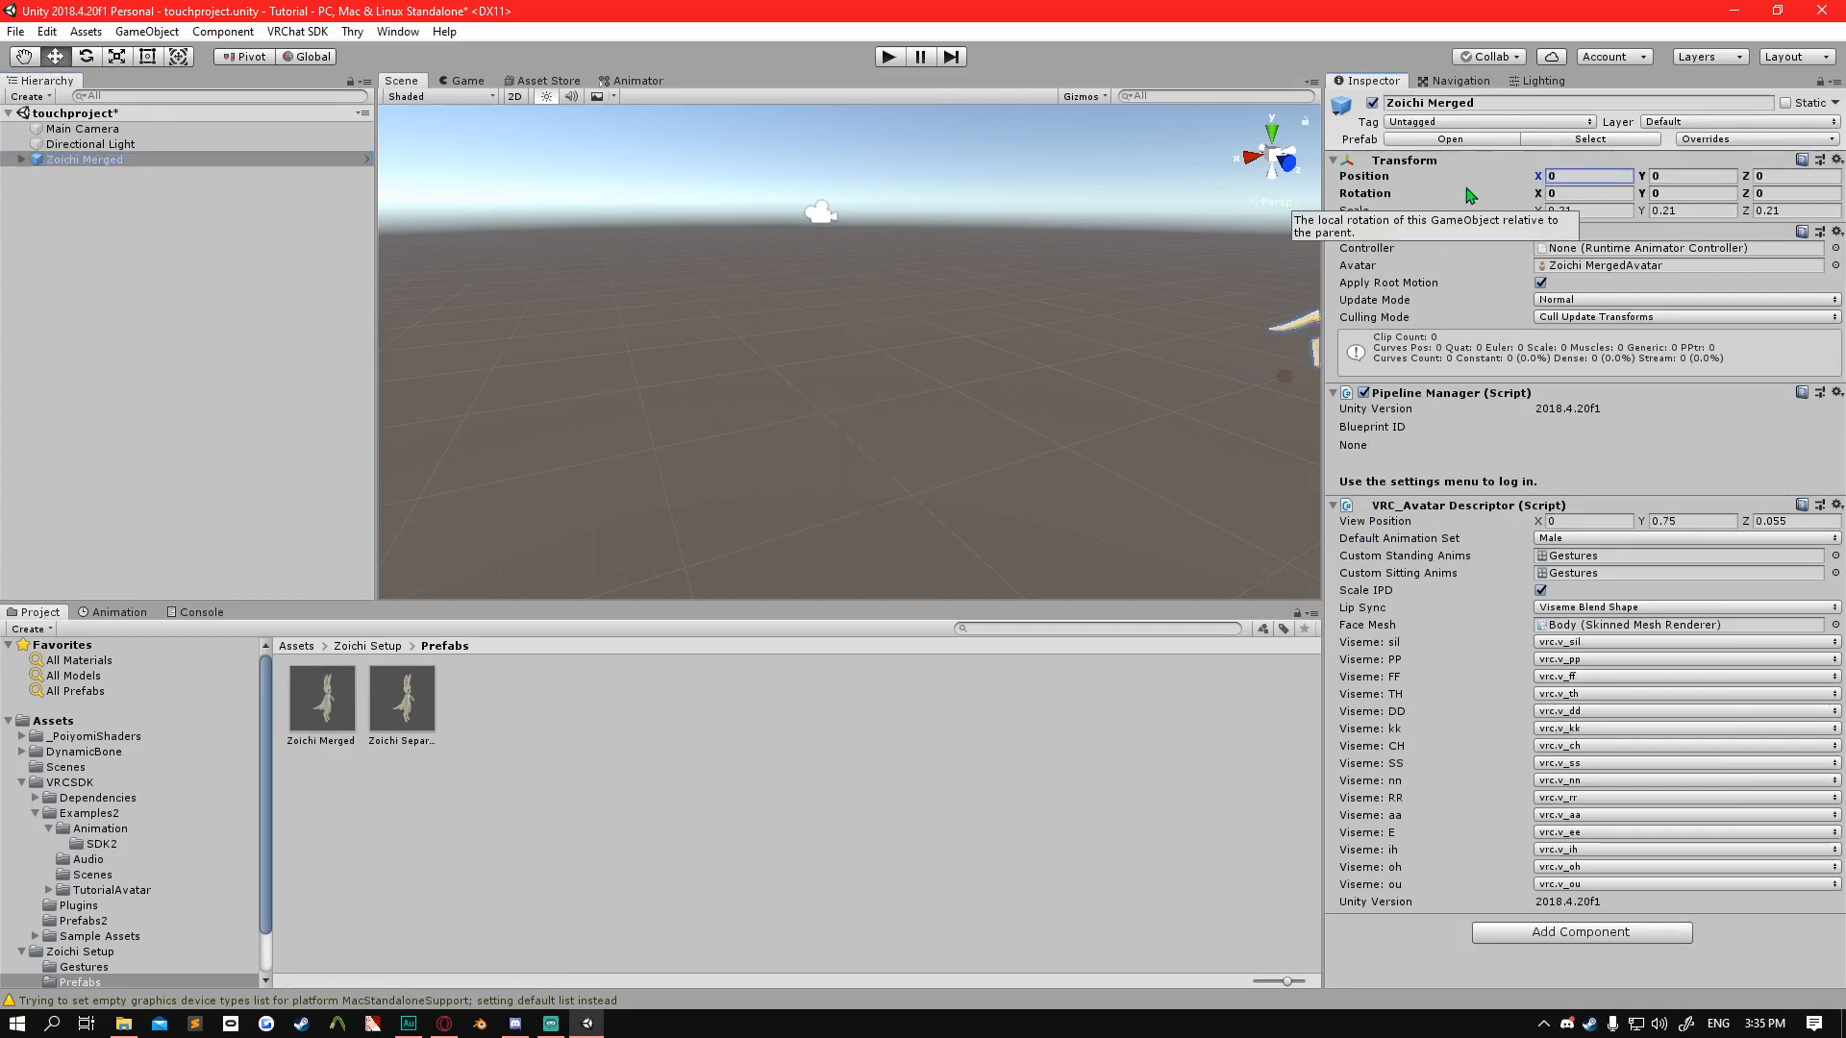
{"action": "left_click", "coordinate": [879, 331]}
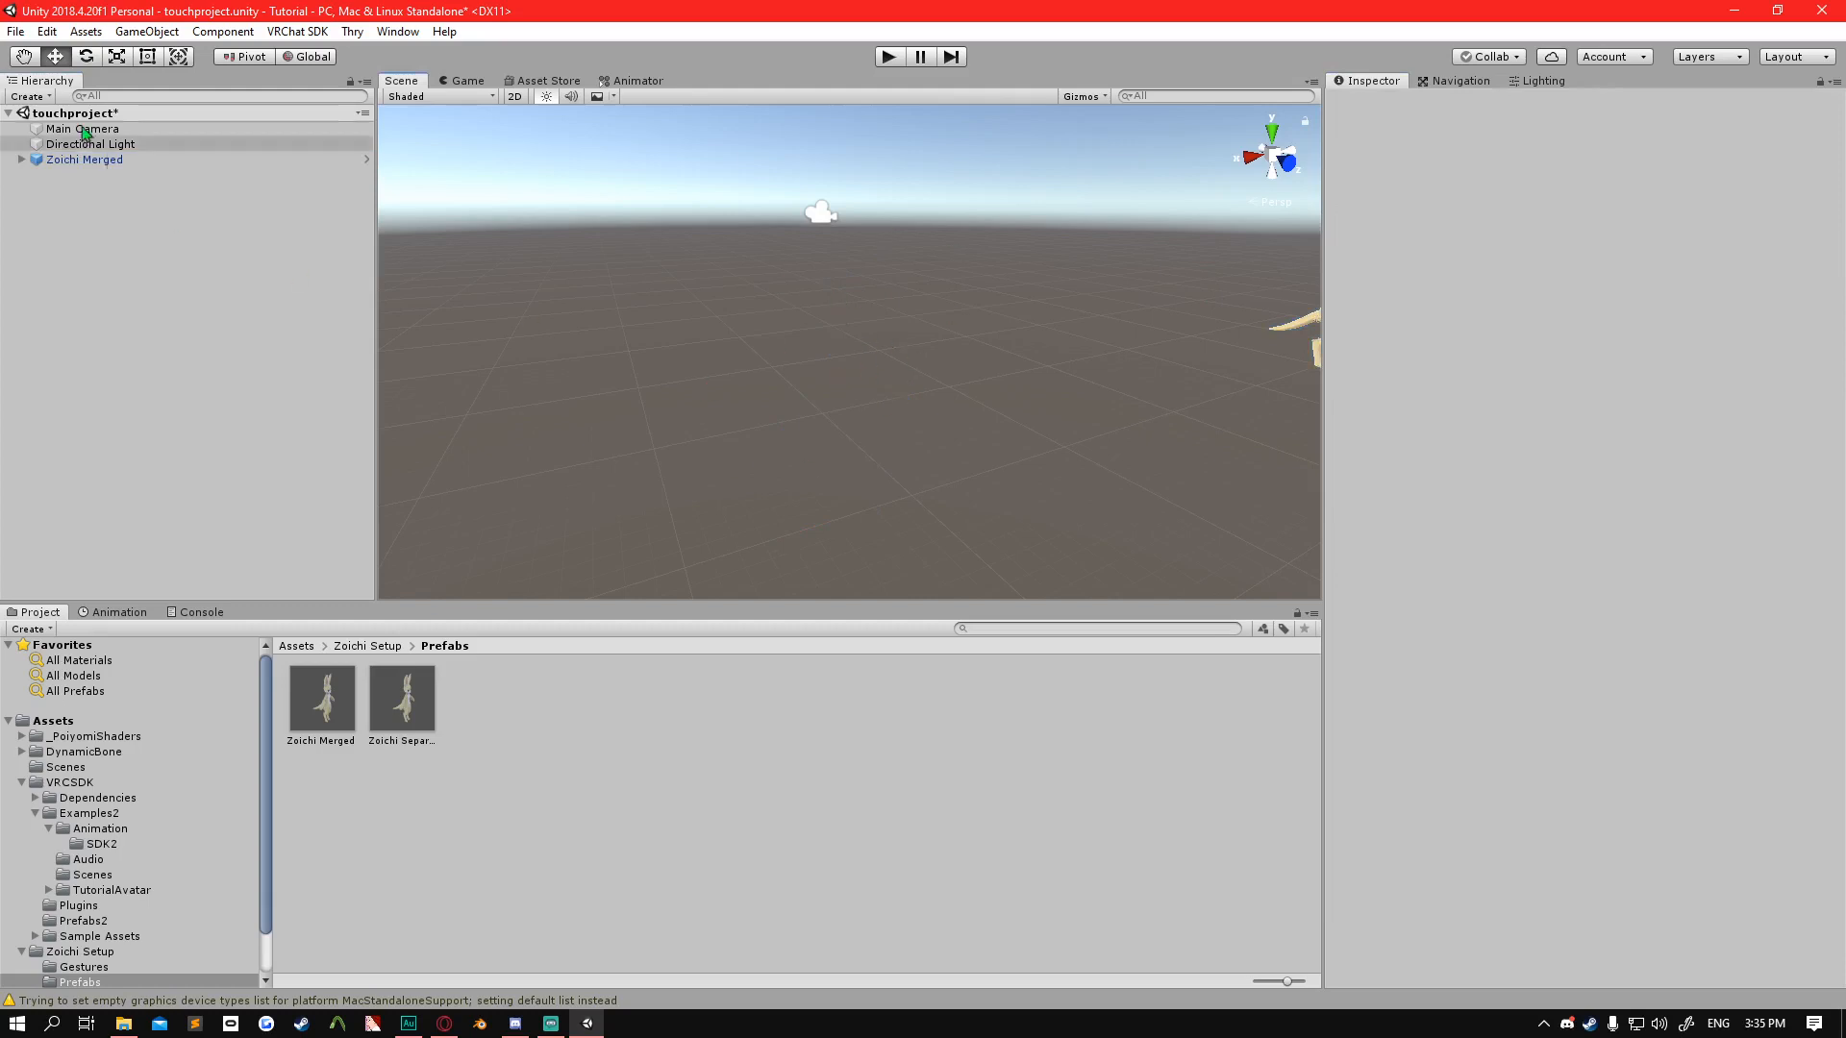
{"action": "left_click", "coordinate": [96, 160]}
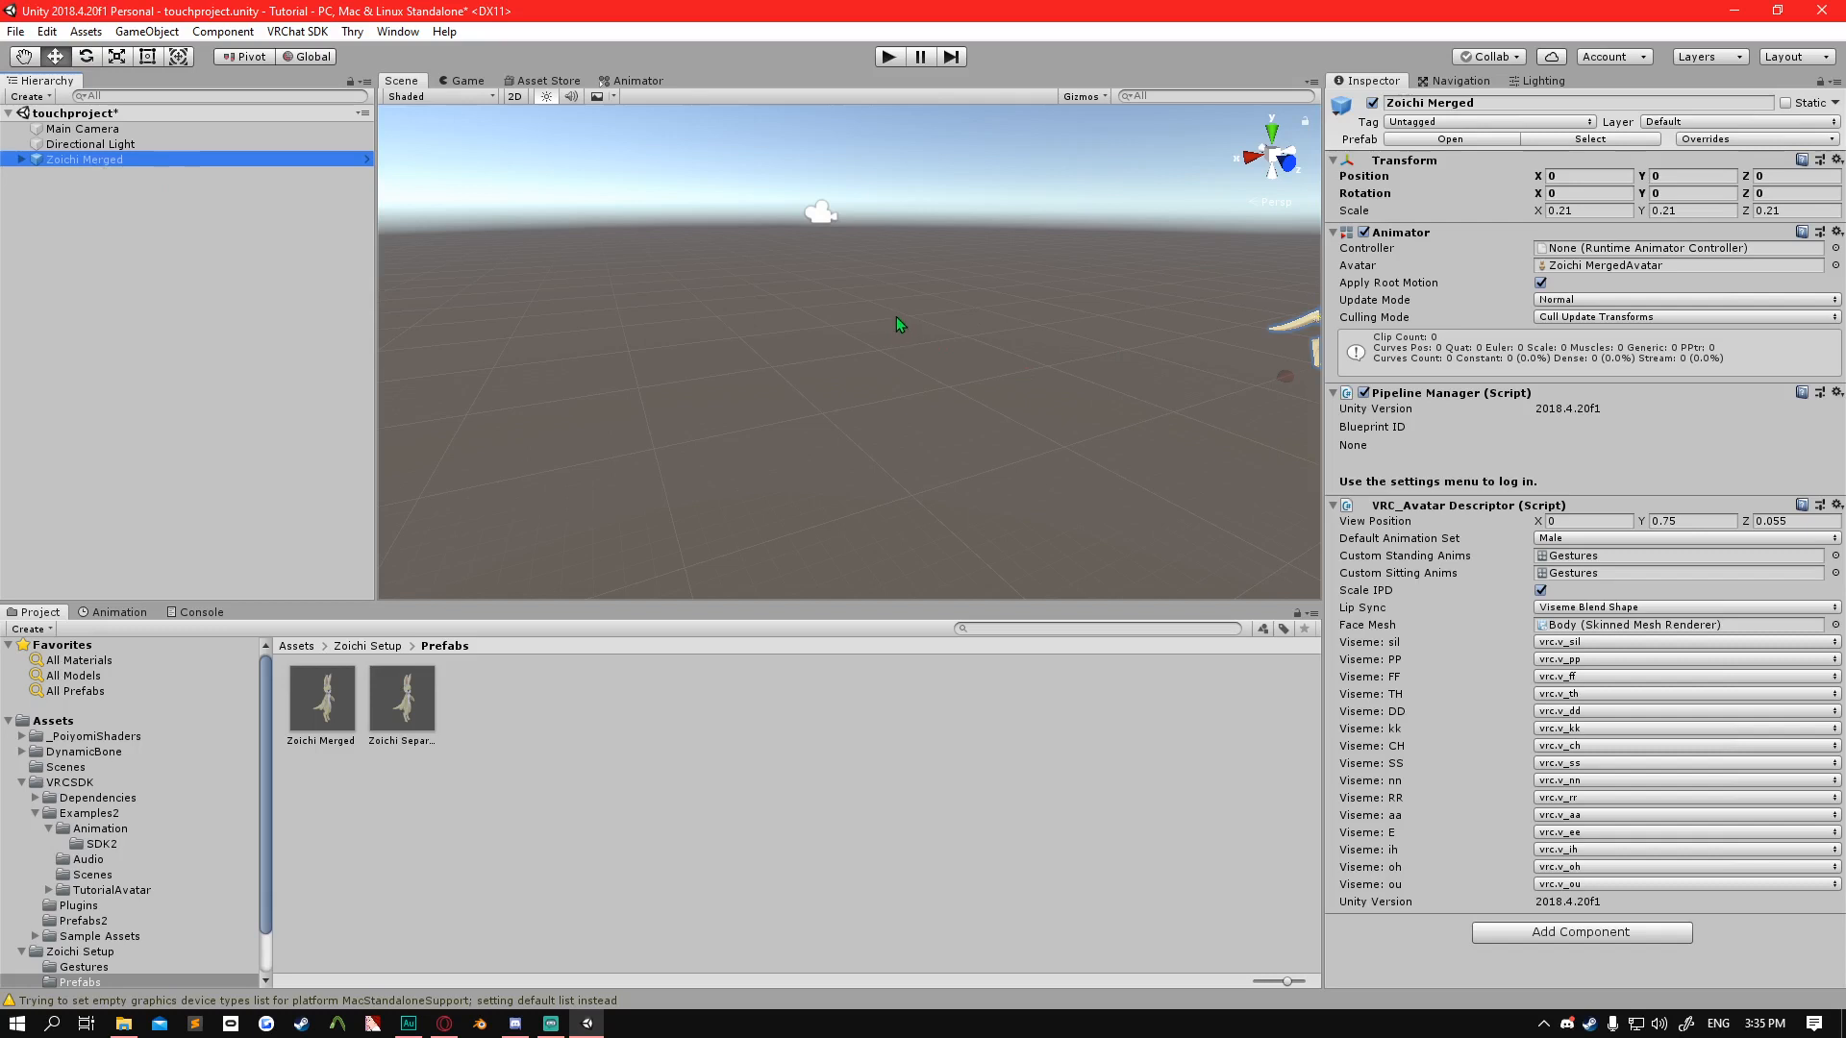
{"action": "key", "text": "f"}
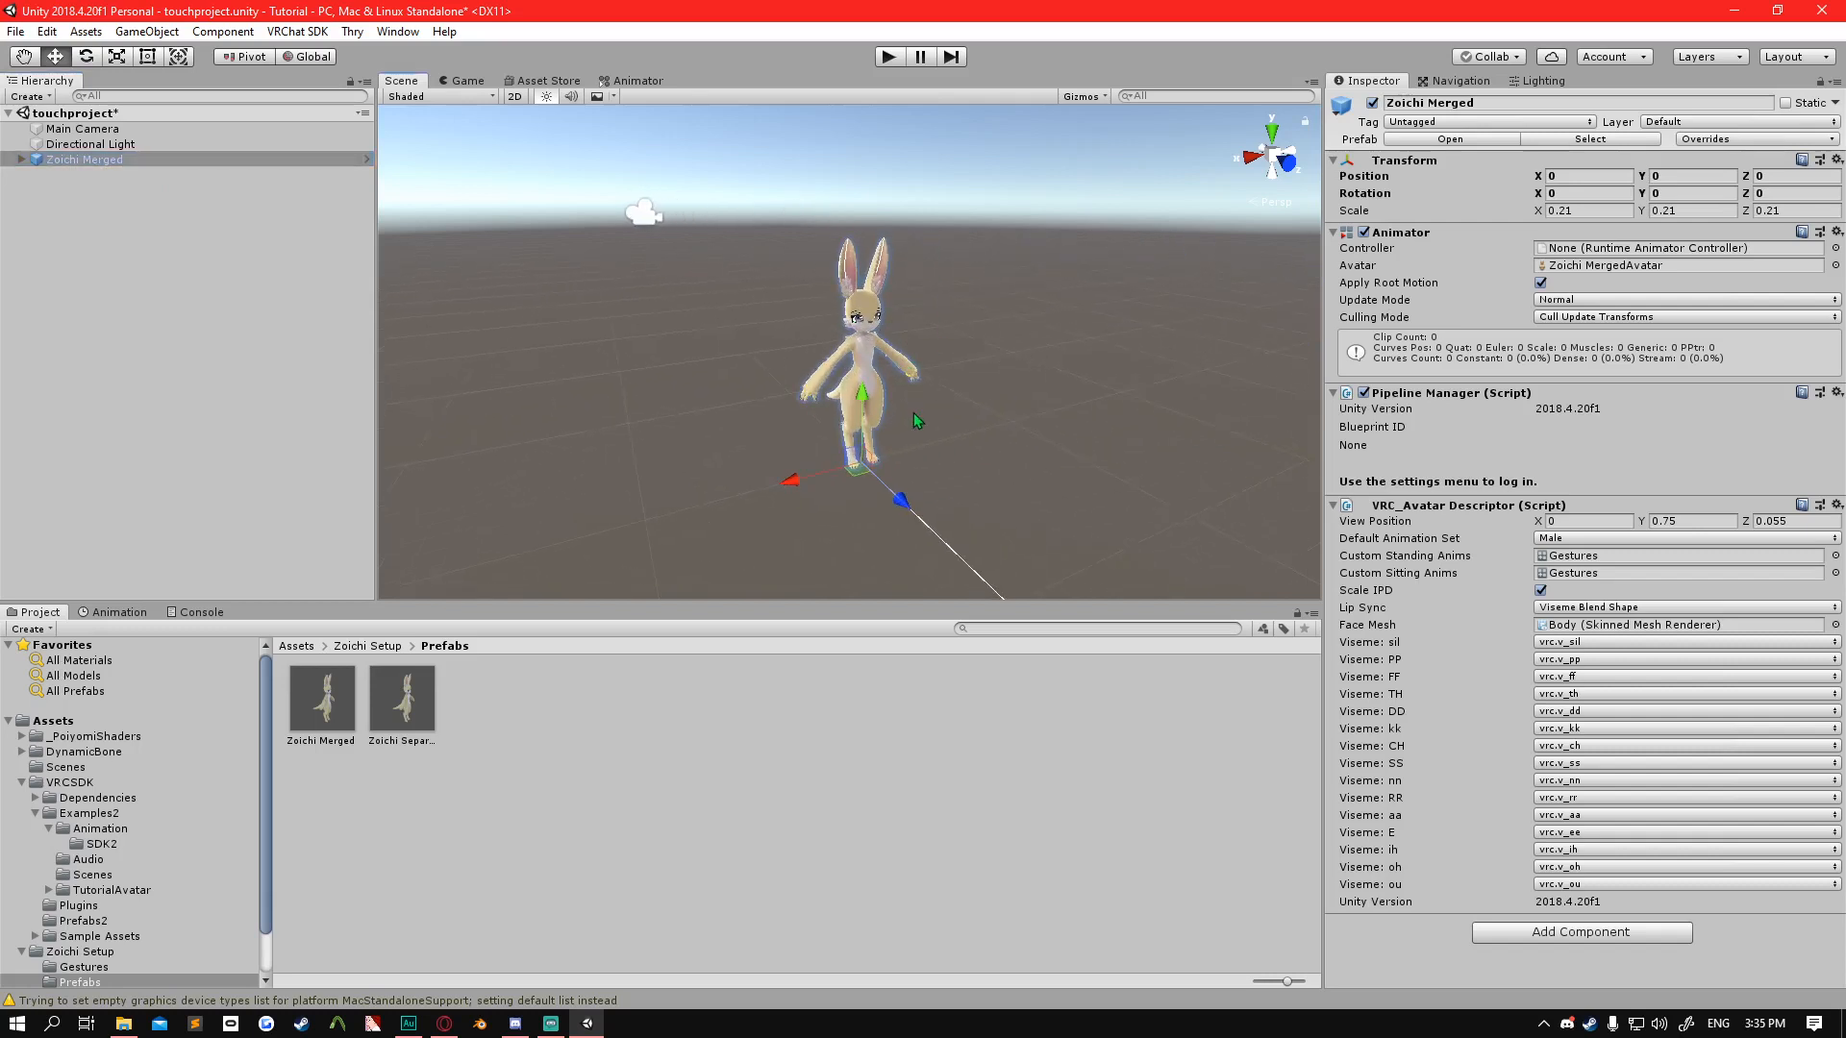
Examine the Zoichi Merged avatar from the front, both close up and at full height.
{"action": "scroll", "coordinate": [914, 420], "scroll_direction": "up", "scroll_amount": 5}
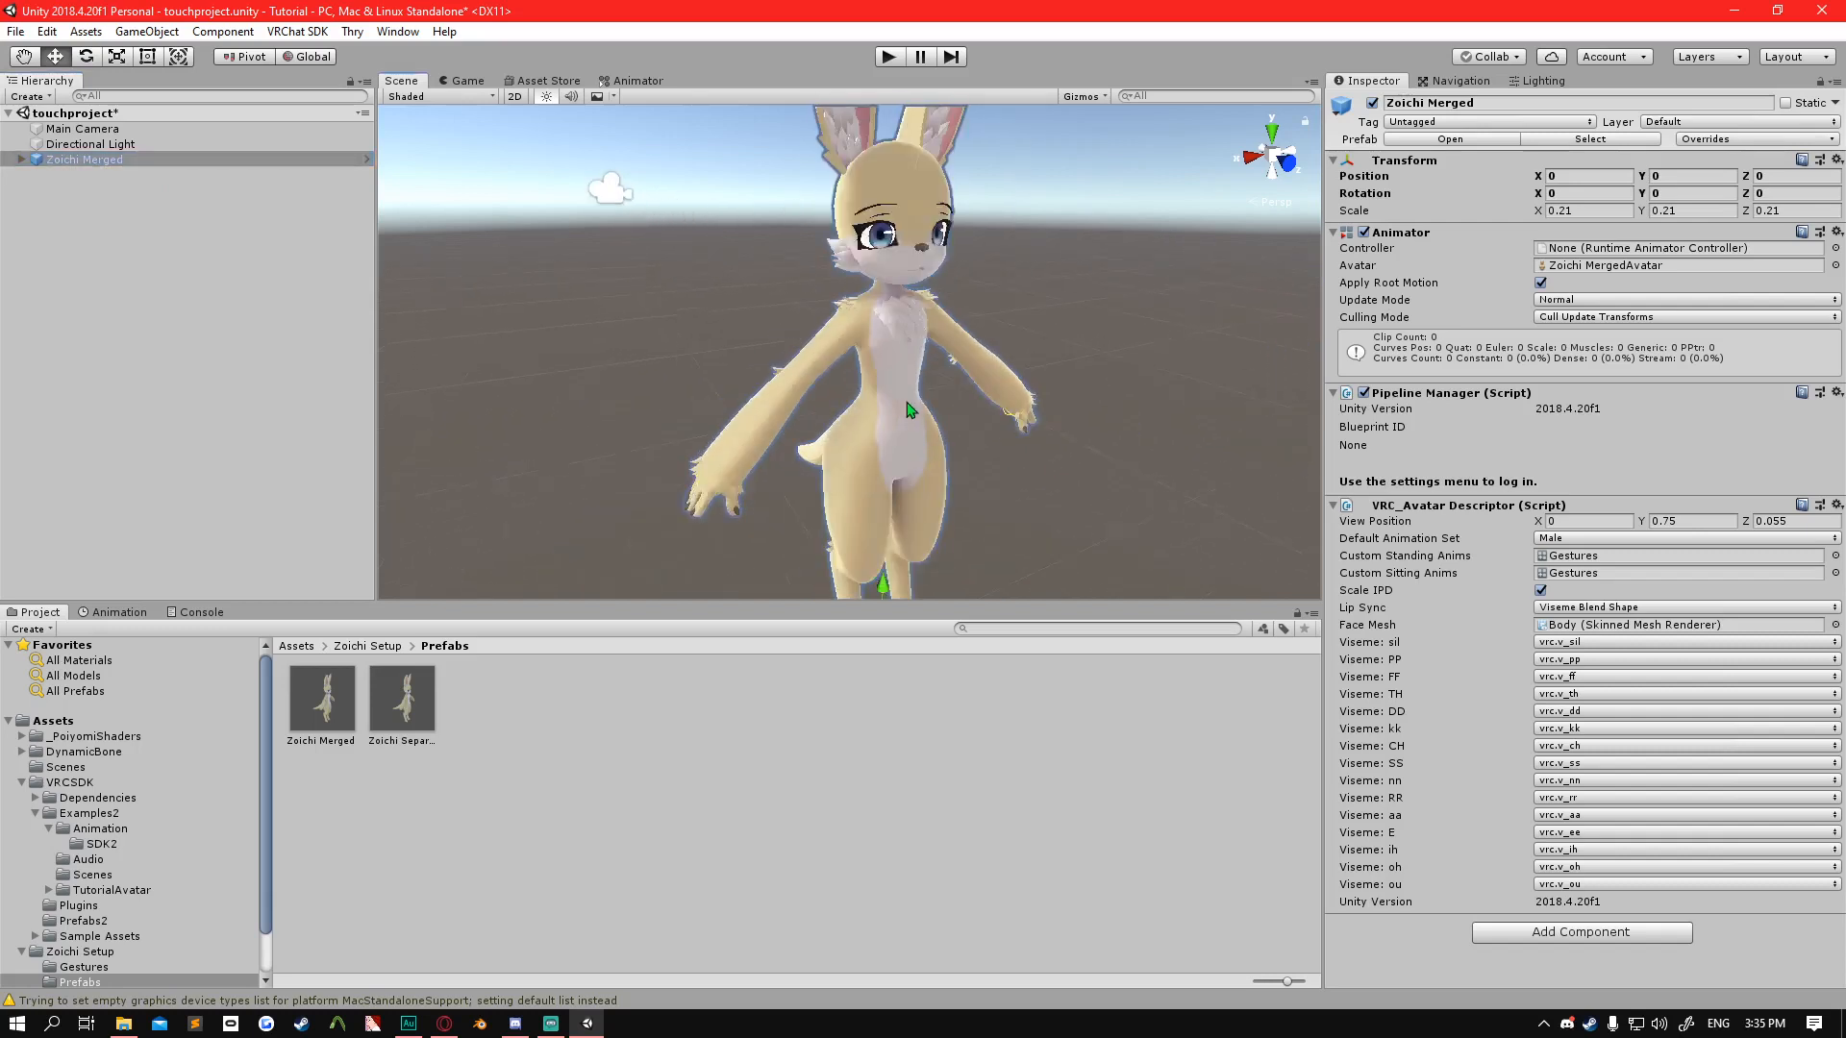
{"action": "scroll", "coordinate": [911, 411], "scroll_direction": "down", "scroll_amount": 4}
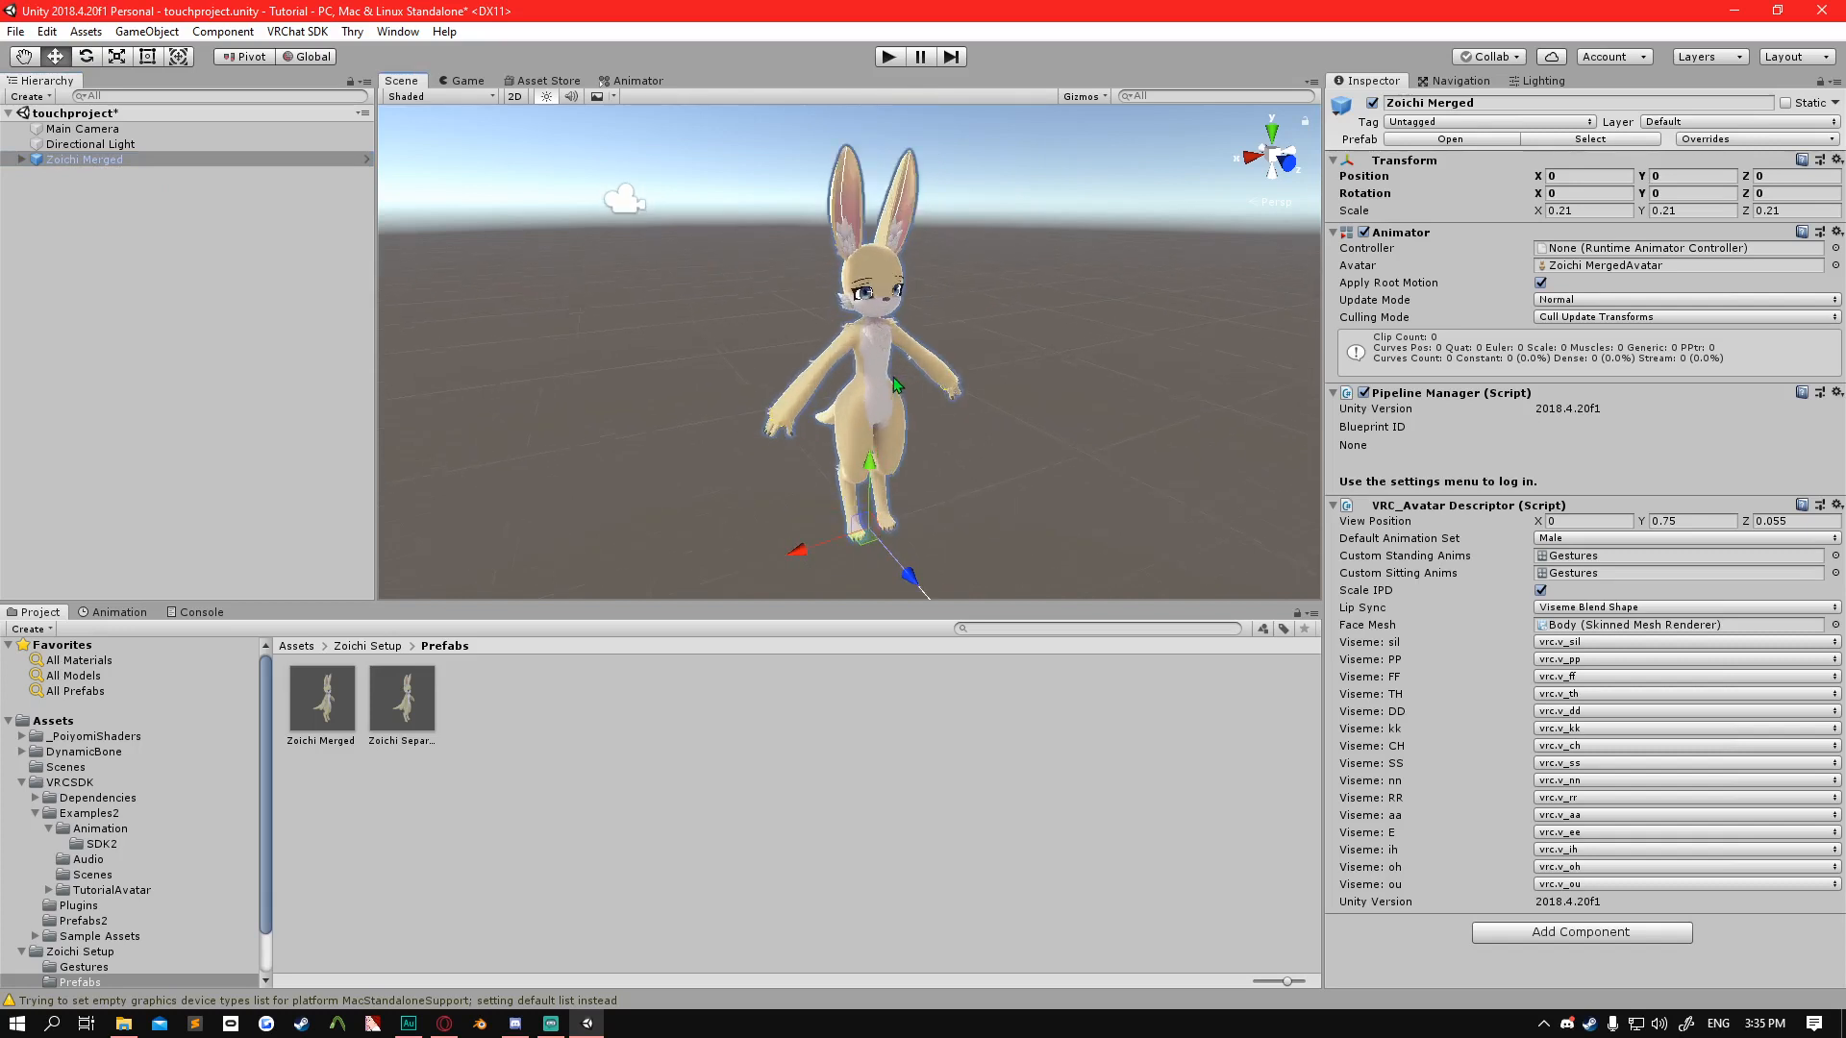
{"action": "scroll", "coordinate": [849, 332], "scroll_direction": "up", "scroll_amount": 2}
{"action": "key", "text": "alt"}
{"action": "left_click_drag", "start_coordinate": [804, 376], "coordinate": [871, 351], "text": "alt"}
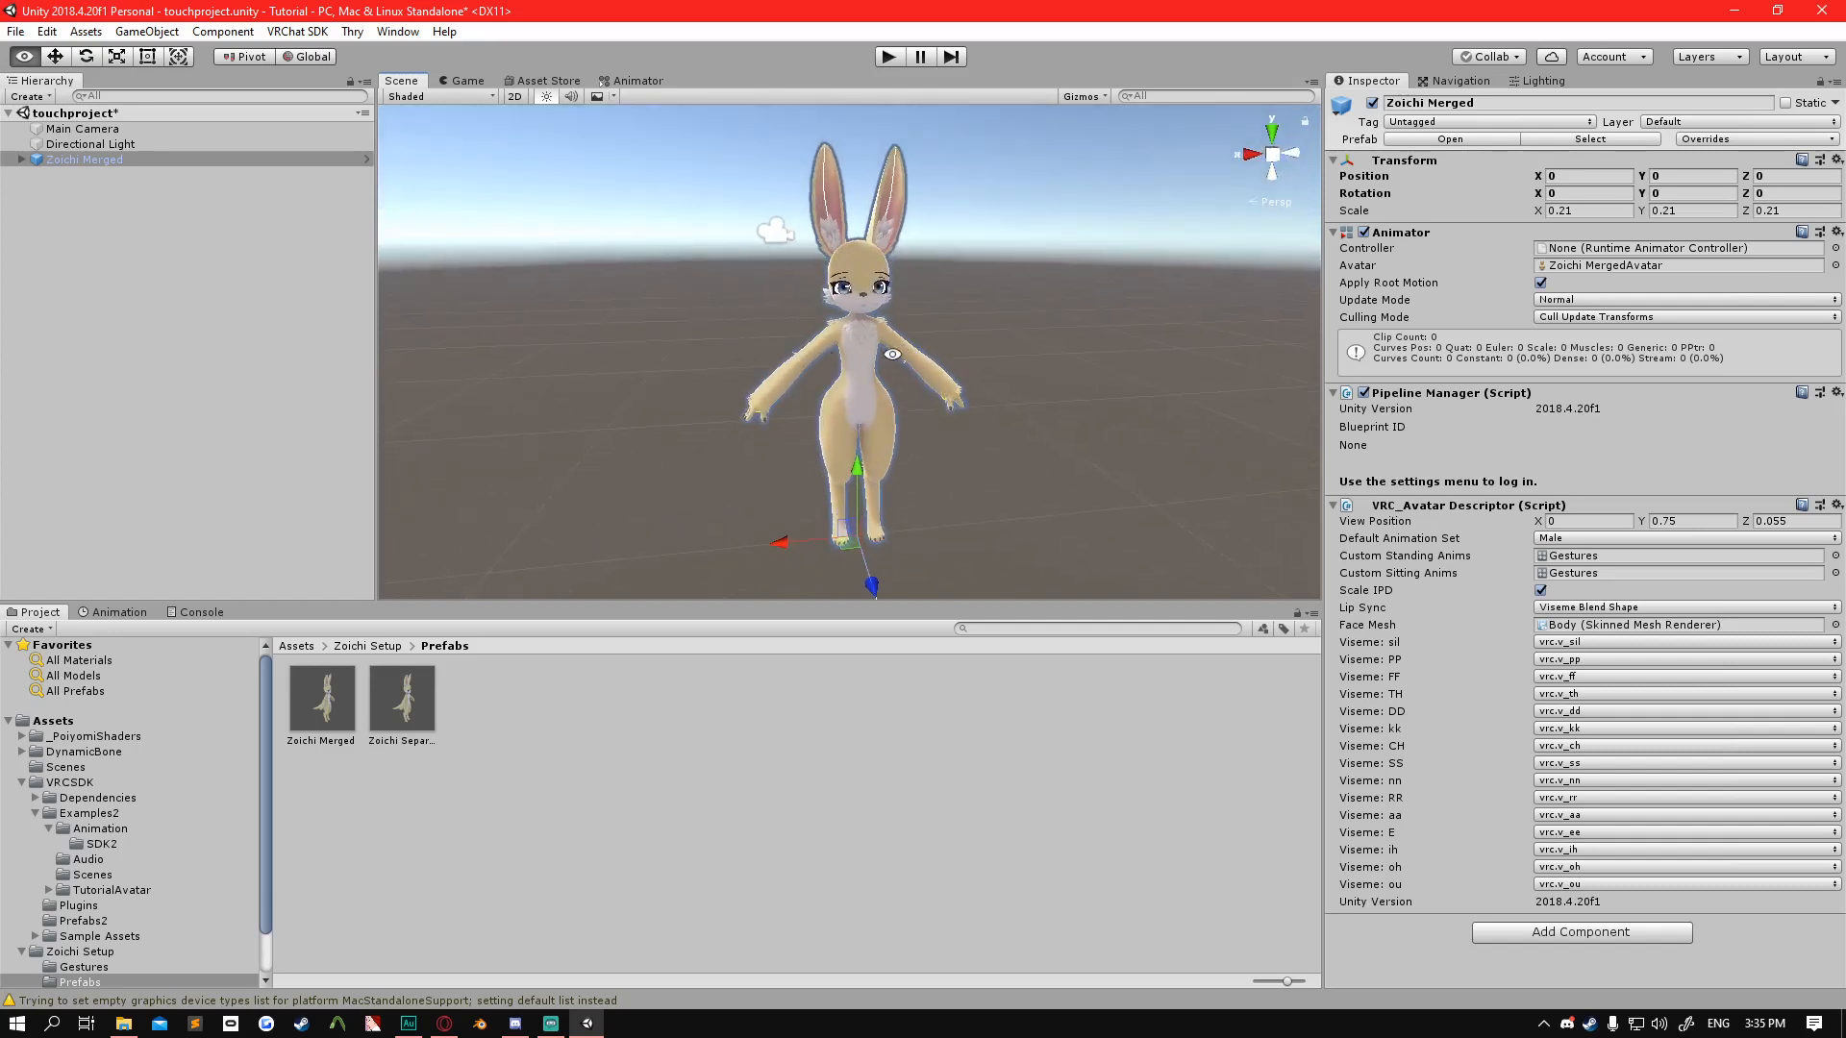
{"action": "mouse_move", "coordinate": [871, 351]}
{"action": "right_mouse_down", "text": "alt"}
{"action": "mouse_move", "coordinate": [876, 317]}
{"action": "mouse_move", "coordinate": [884, 374]}
{"action": "mouse_move", "coordinate": [797, 173]}
{"action": "mouse_move", "coordinate": [956, 478]}
{"action": "mouse_move", "coordinate": [870, 322]}
{"action": "right_mouse_up", "text": "alt"}
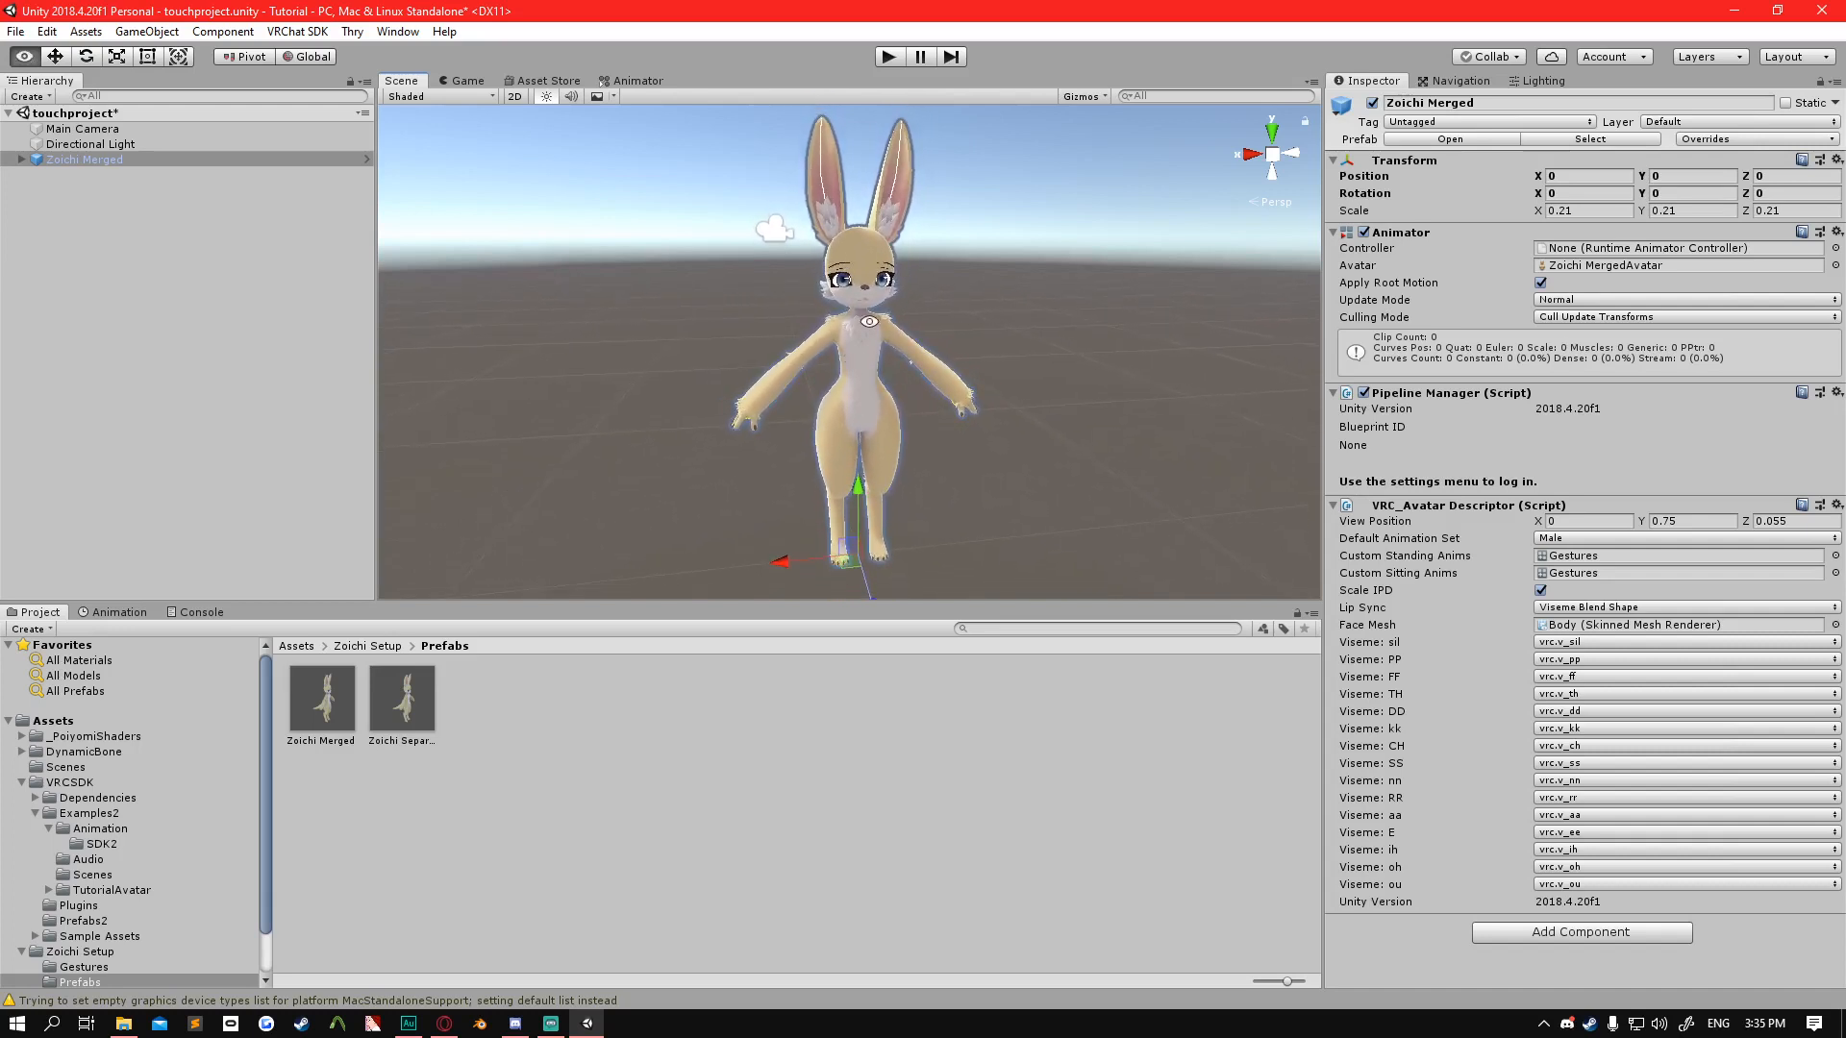
{"action": "mouse_move", "coordinate": [870, 322]}
{"action": "middle_mouse_down"}
{"action": "mouse_move", "coordinate": [822, 331]}
{"action": "mouse_move", "coordinate": [1031, 361]}
{"action": "mouse_move", "coordinate": [808, 332]}
{"action": "mouse_move", "coordinate": [971, 336]}
{"action": "mouse_move", "coordinate": [846, 325]}
{"action": "mouse_move", "coordinate": [854, 301]}
{"action": "middle_mouse_up"}
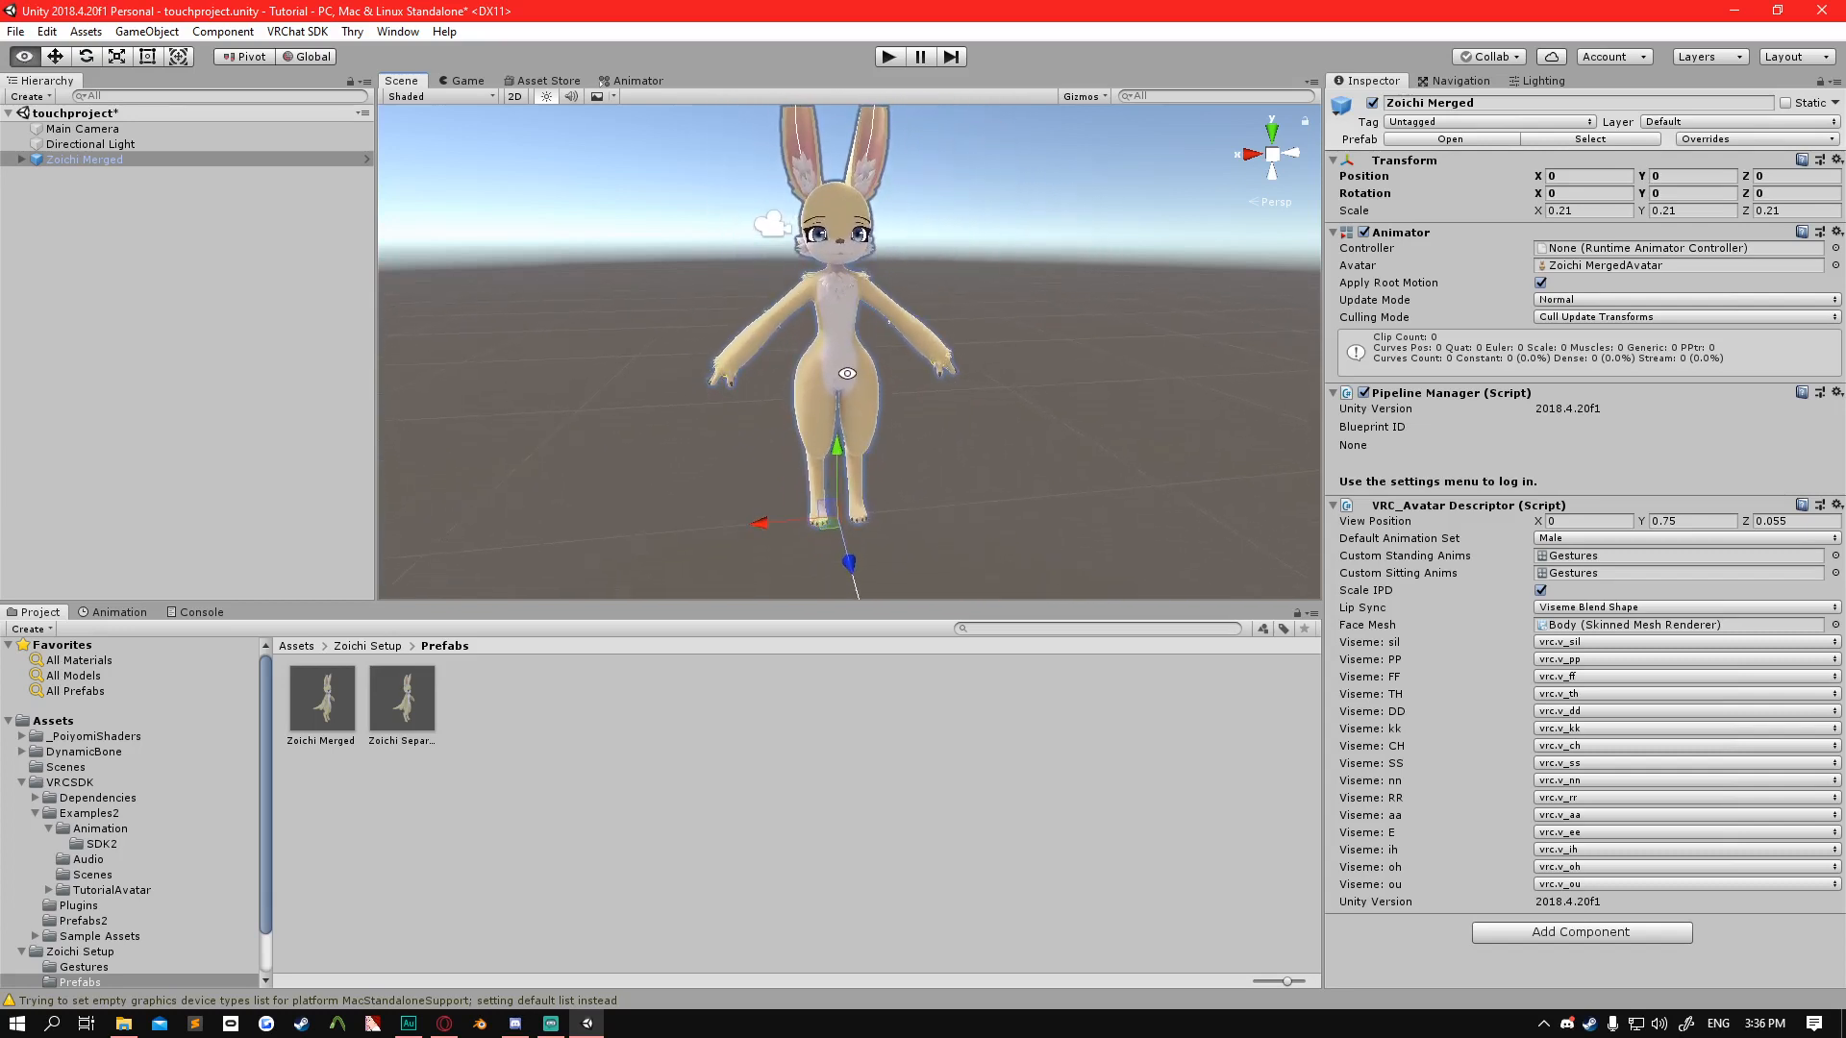
{"action": "scroll", "coordinate": [846, 373], "scroll_direction": "down", "scroll_amount": 3}
{"action": "scroll", "coordinate": [846, 373], "scroll_direction": "up", "scroll_amount": 1}
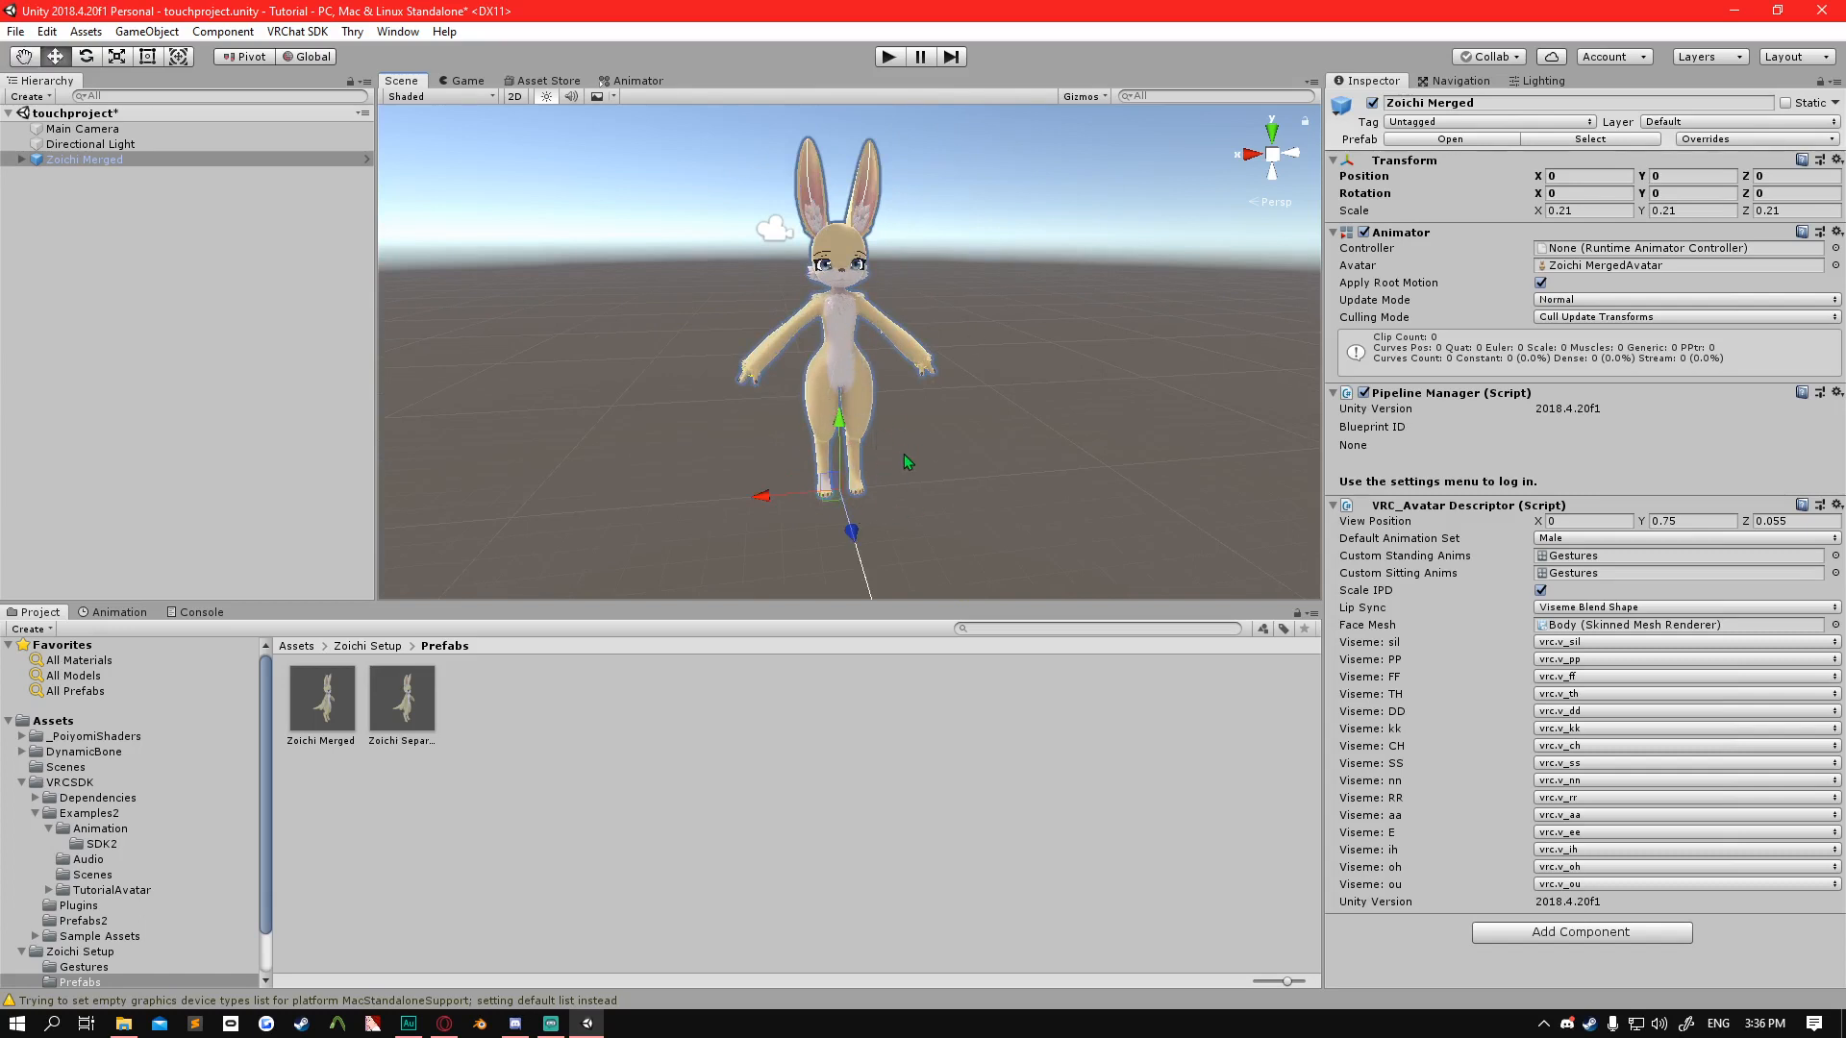
Show the rotate and scale gizmos on the avatar and return to the move gizmo.
{"action": "key", "text": "e"}
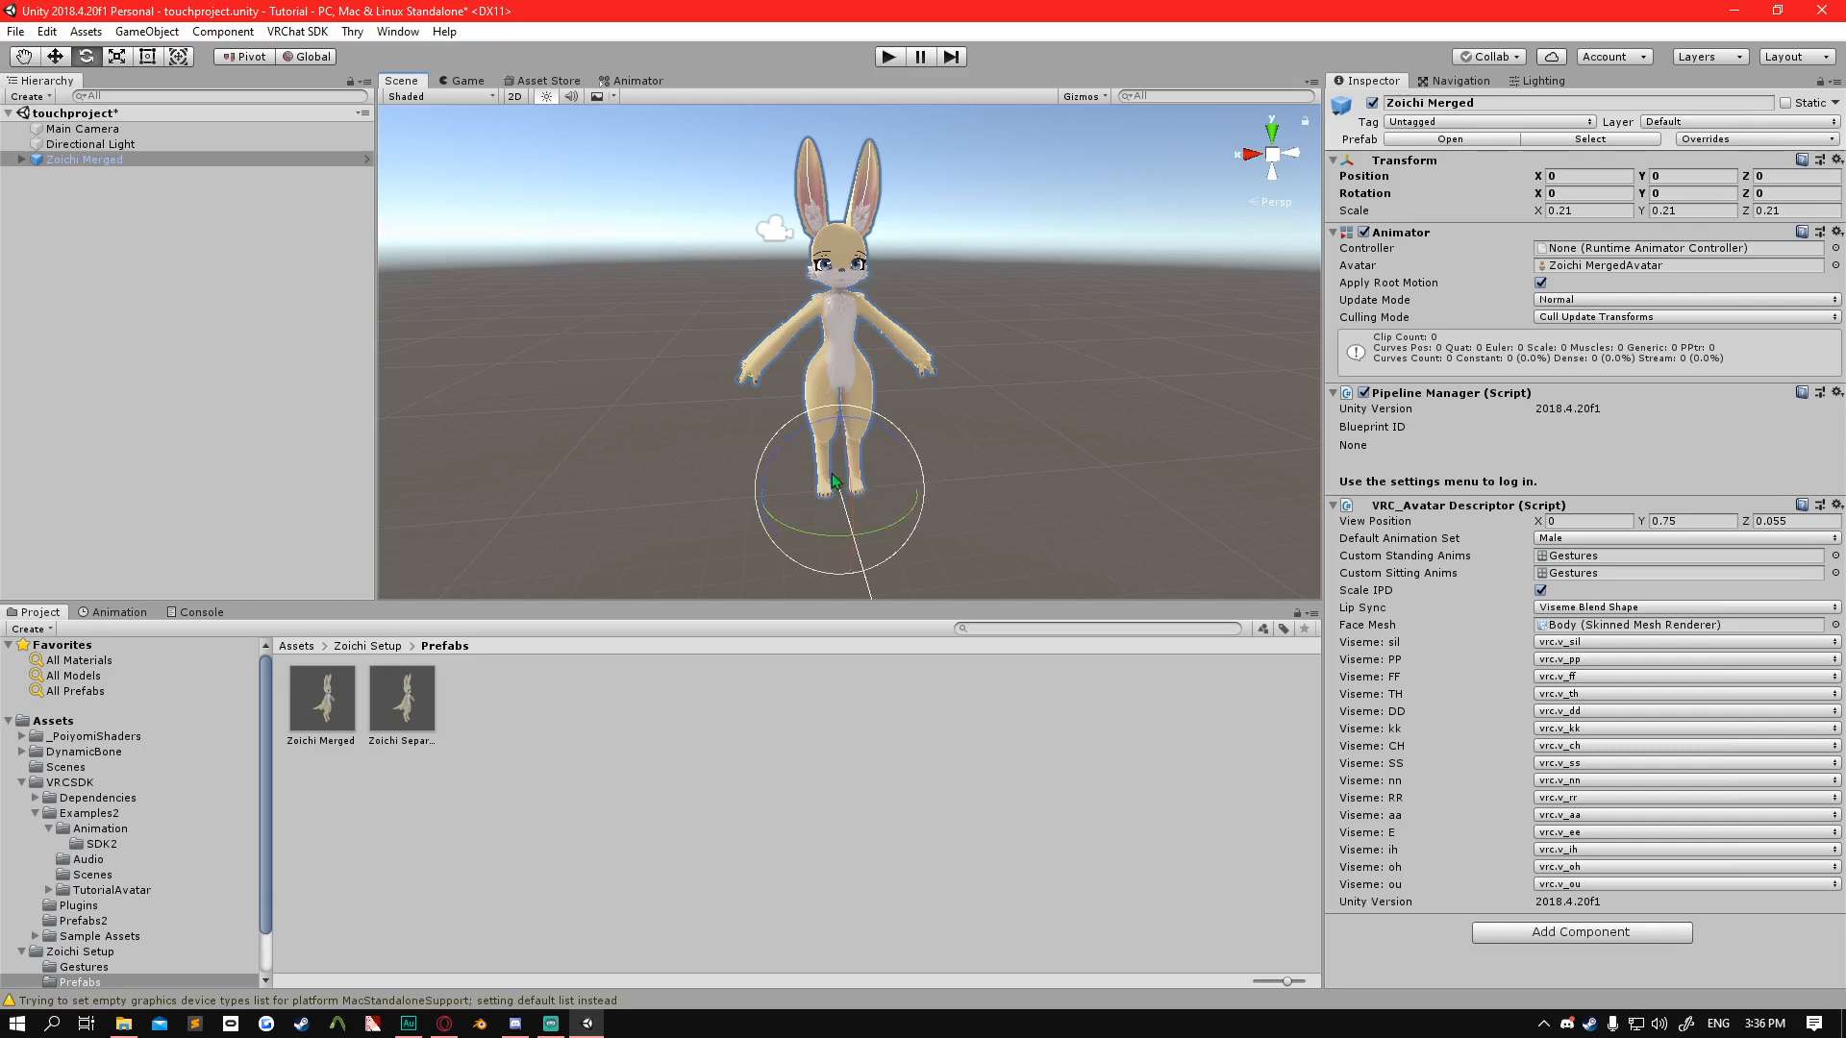
{"action": "key", "text": "r"}
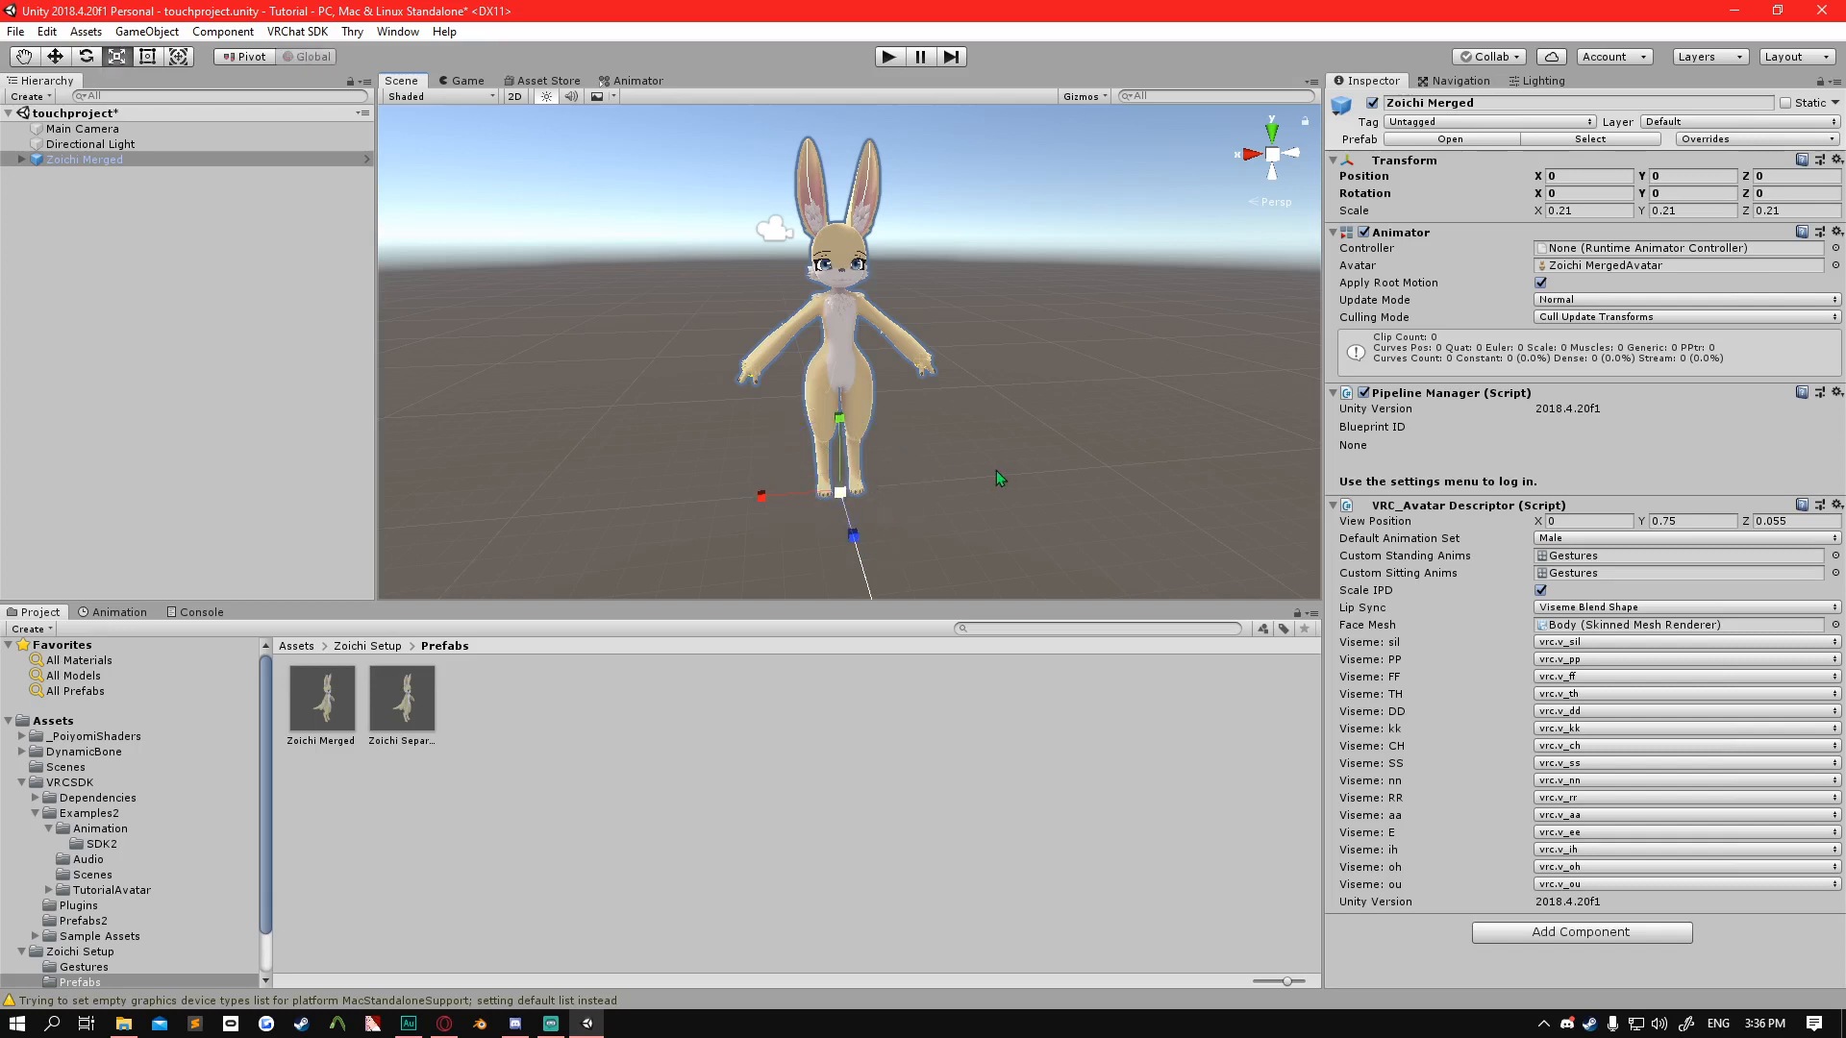
{"action": "key", "text": "w"}
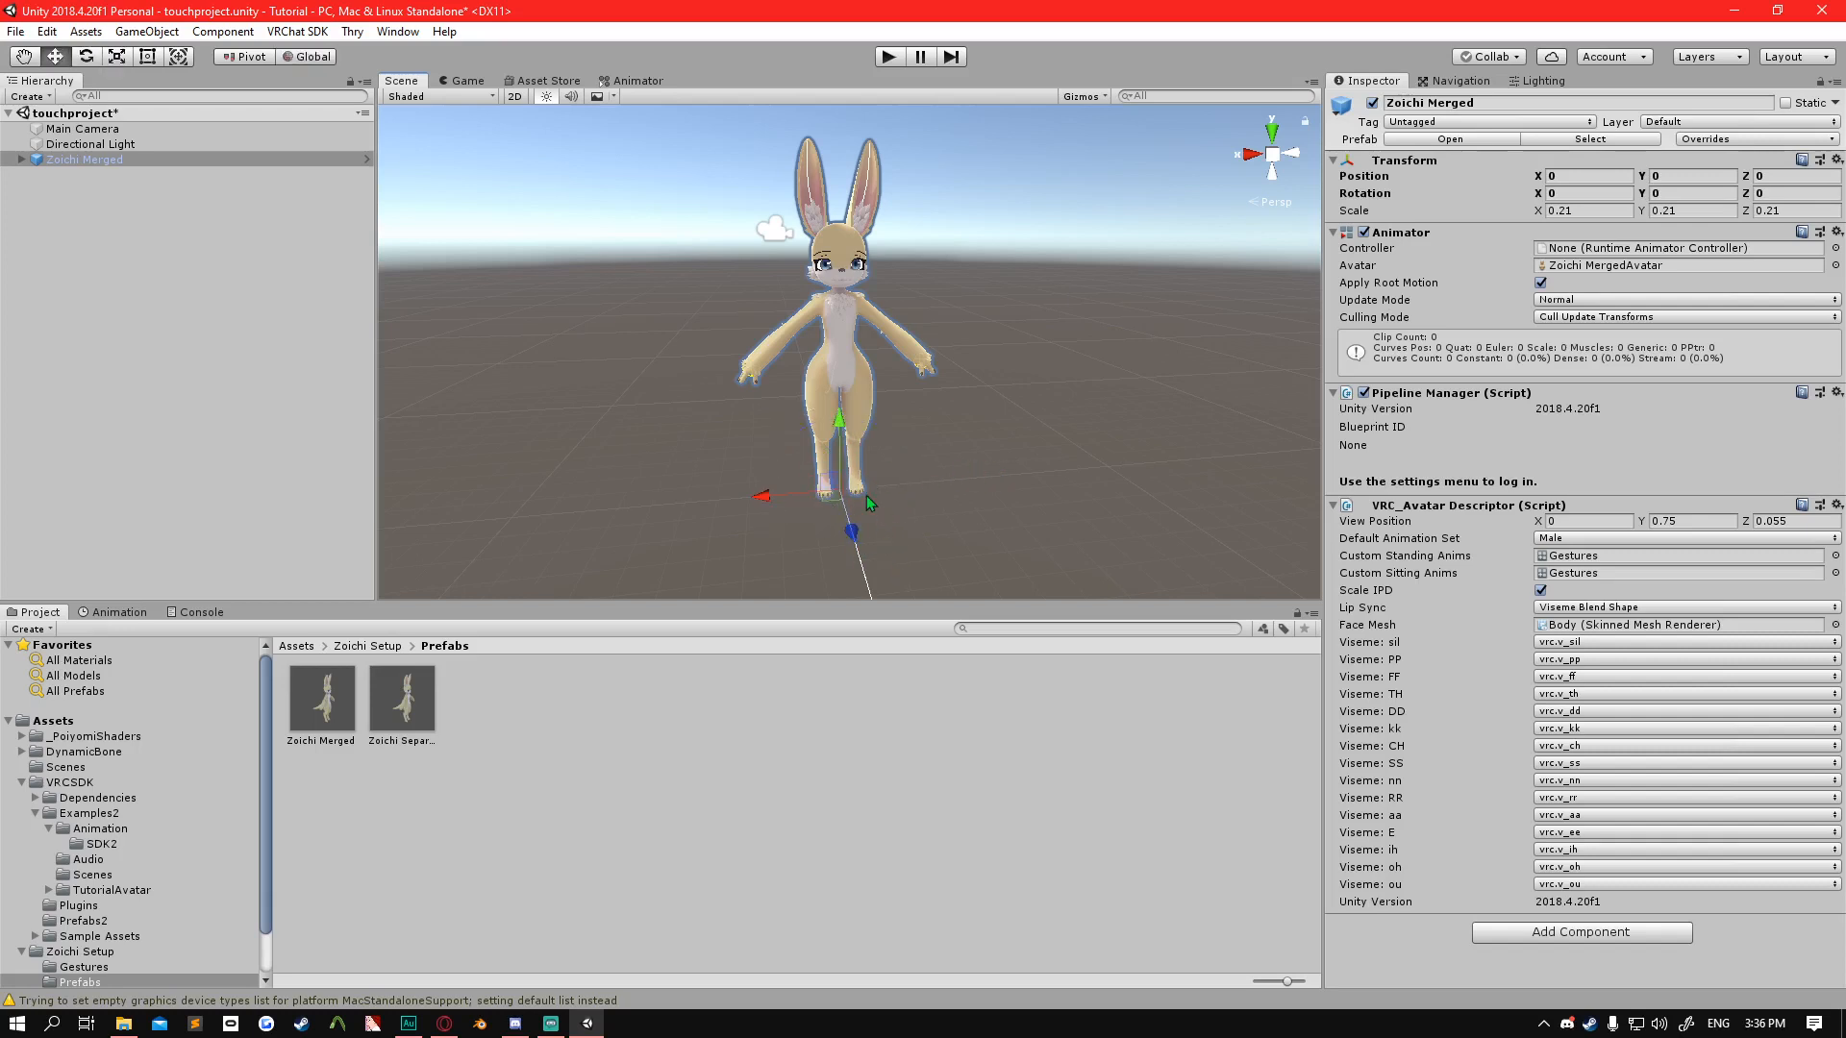
Expand the Zoichi Merged armature through Hips, Spine, Chest and Neck to reveal the Head's child bones.
{"action": "left_click_drag", "start_coordinate": [868, 494], "coordinate": [917, 319], "text": "alt"}
{"action": "scroll", "coordinate": [803, 353], "scroll_direction": "down", "scroll_amount": 3, "text": "alt"}
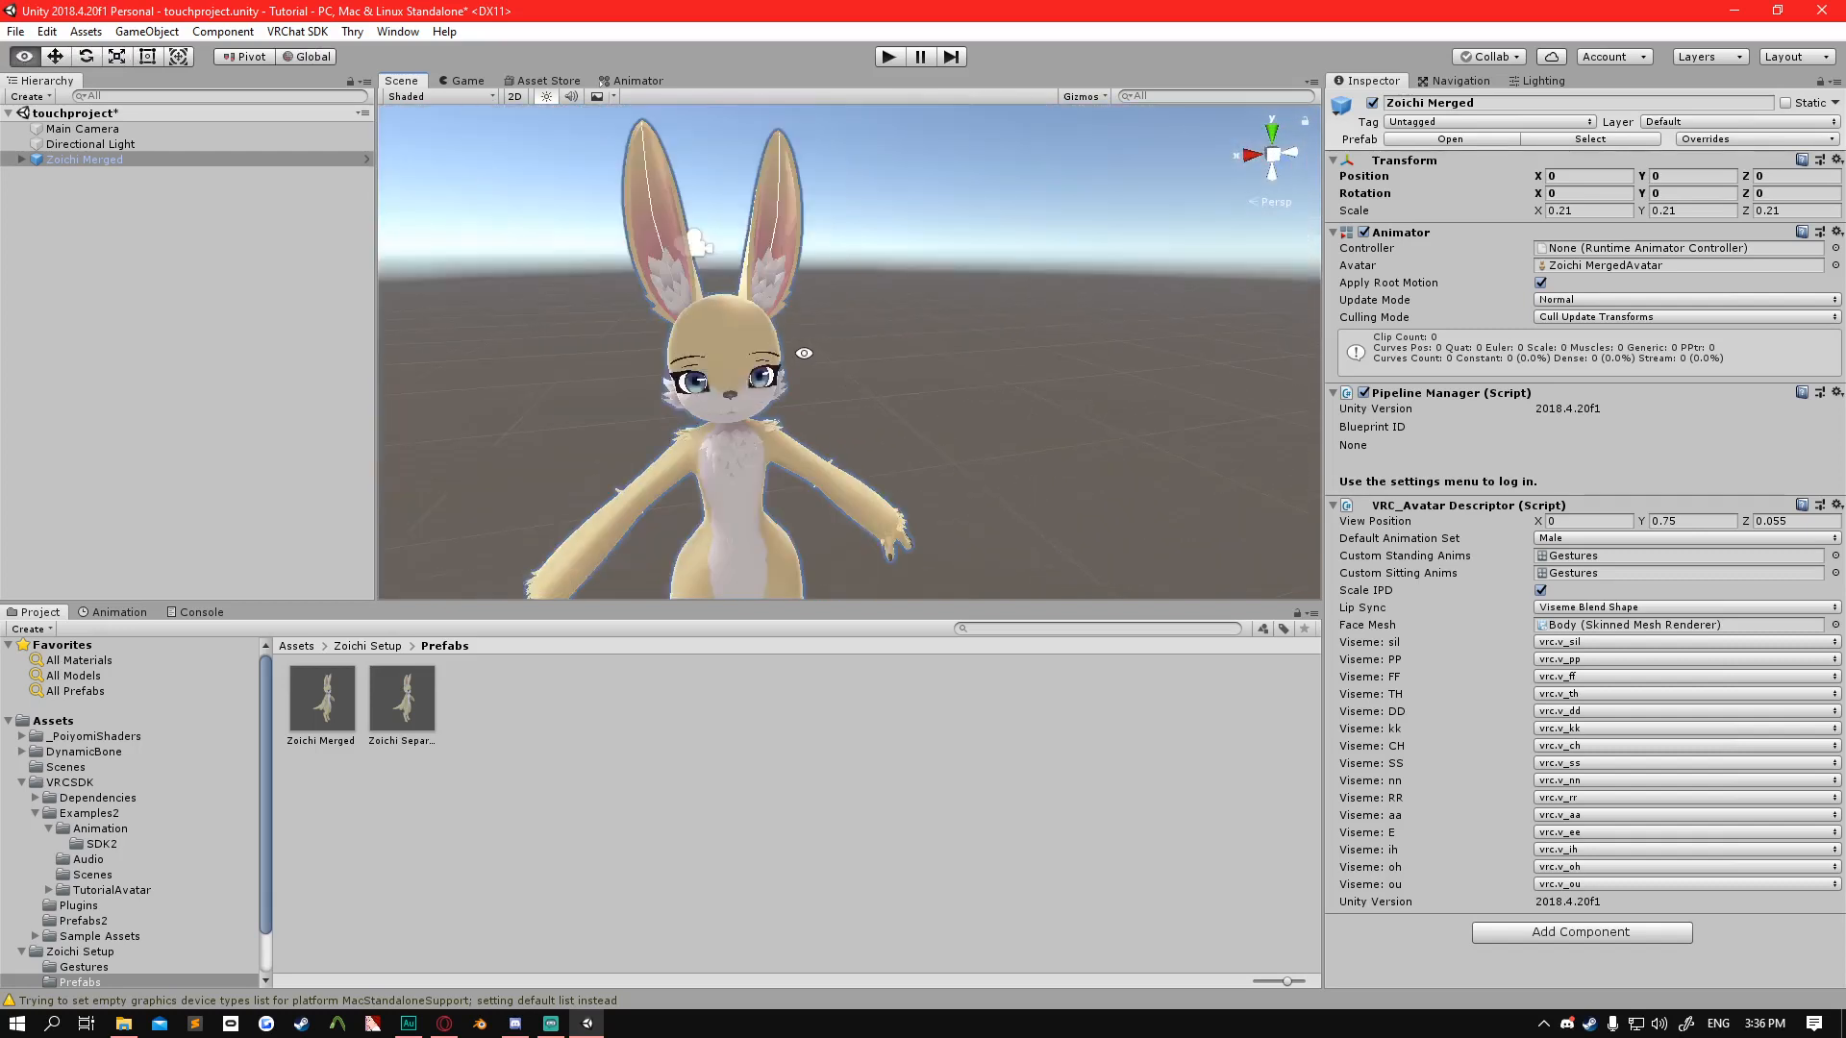
{"action": "middle_click_drag", "start_coordinate": [812, 354], "coordinate": [899, 449]}
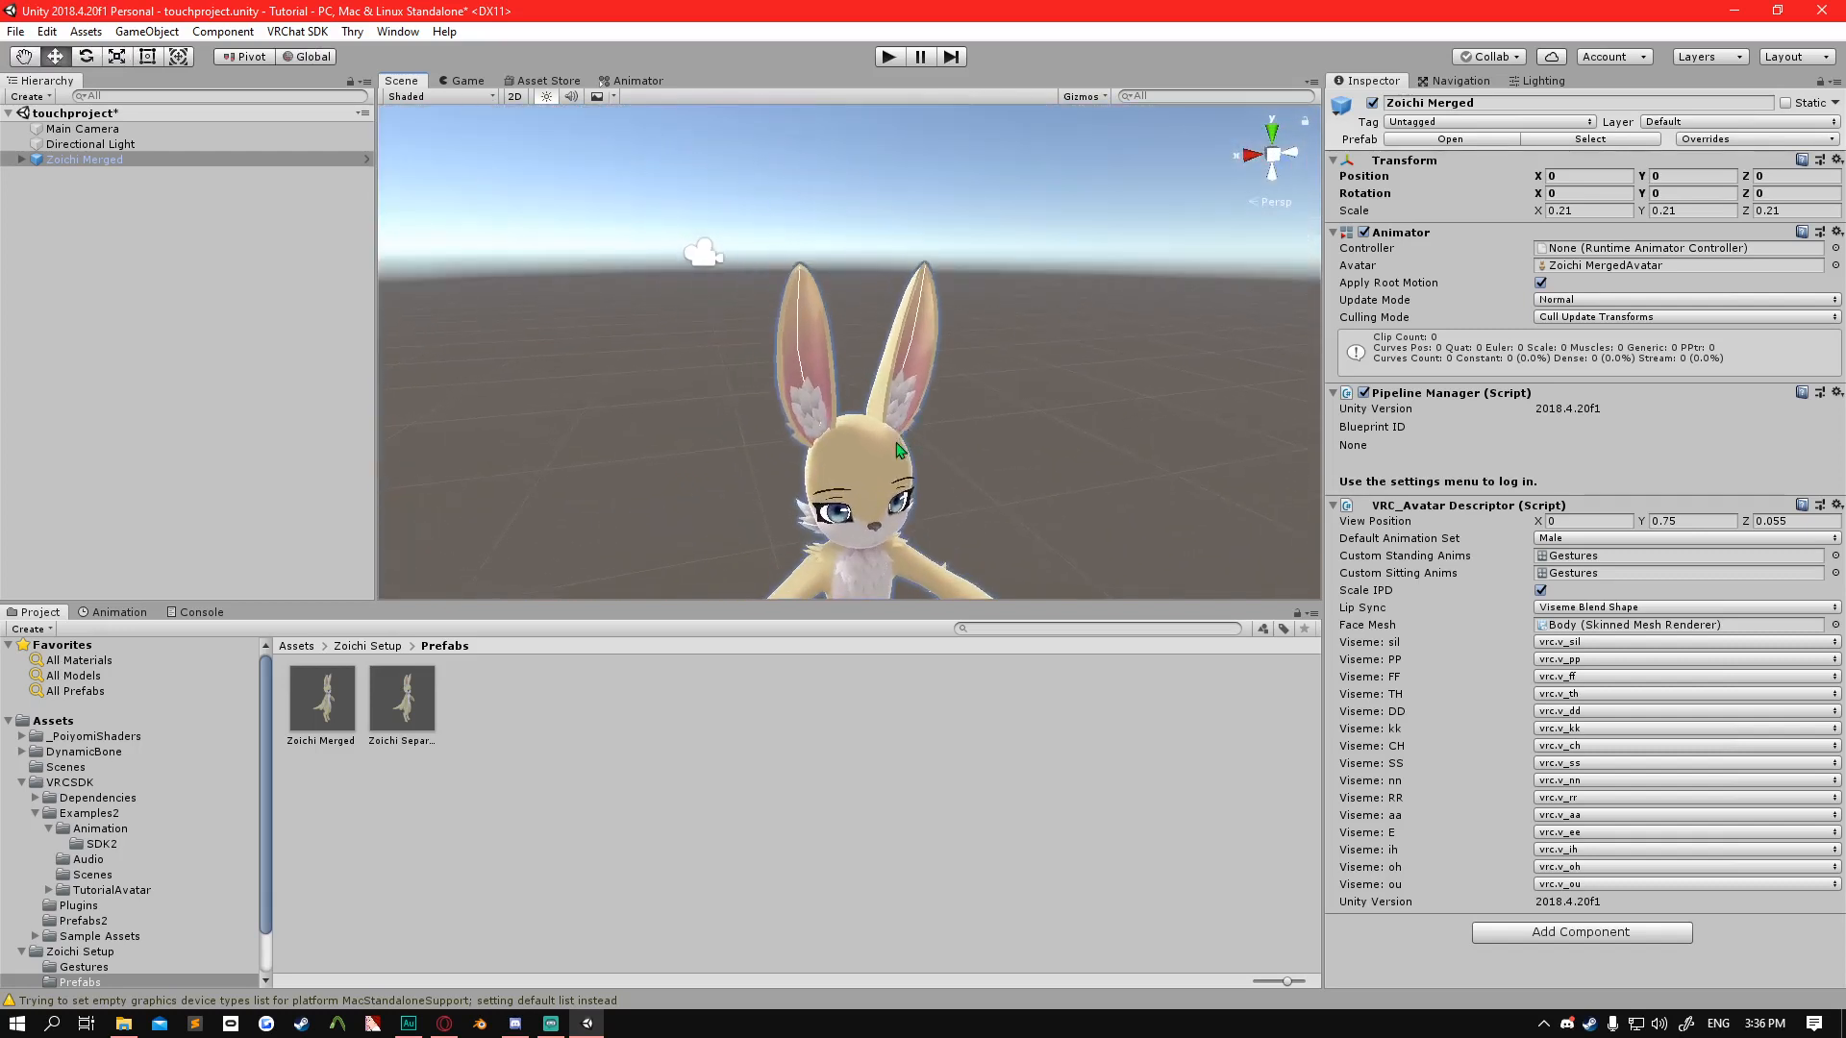
{"action": "scroll", "coordinate": [847, 378], "scroll_direction": "up", "scroll_amount": 5}
{"action": "mouse_move", "coordinate": [851, 452]}
{"action": "left_mouse_down", "text": "alt"}
{"action": "mouse_move", "coordinate": [803, 454]}
{"action": "mouse_move", "coordinate": [879, 470]}
{"action": "left_mouse_up", "text": "alt"}
{"action": "left_click", "coordinate": [21, 158]}
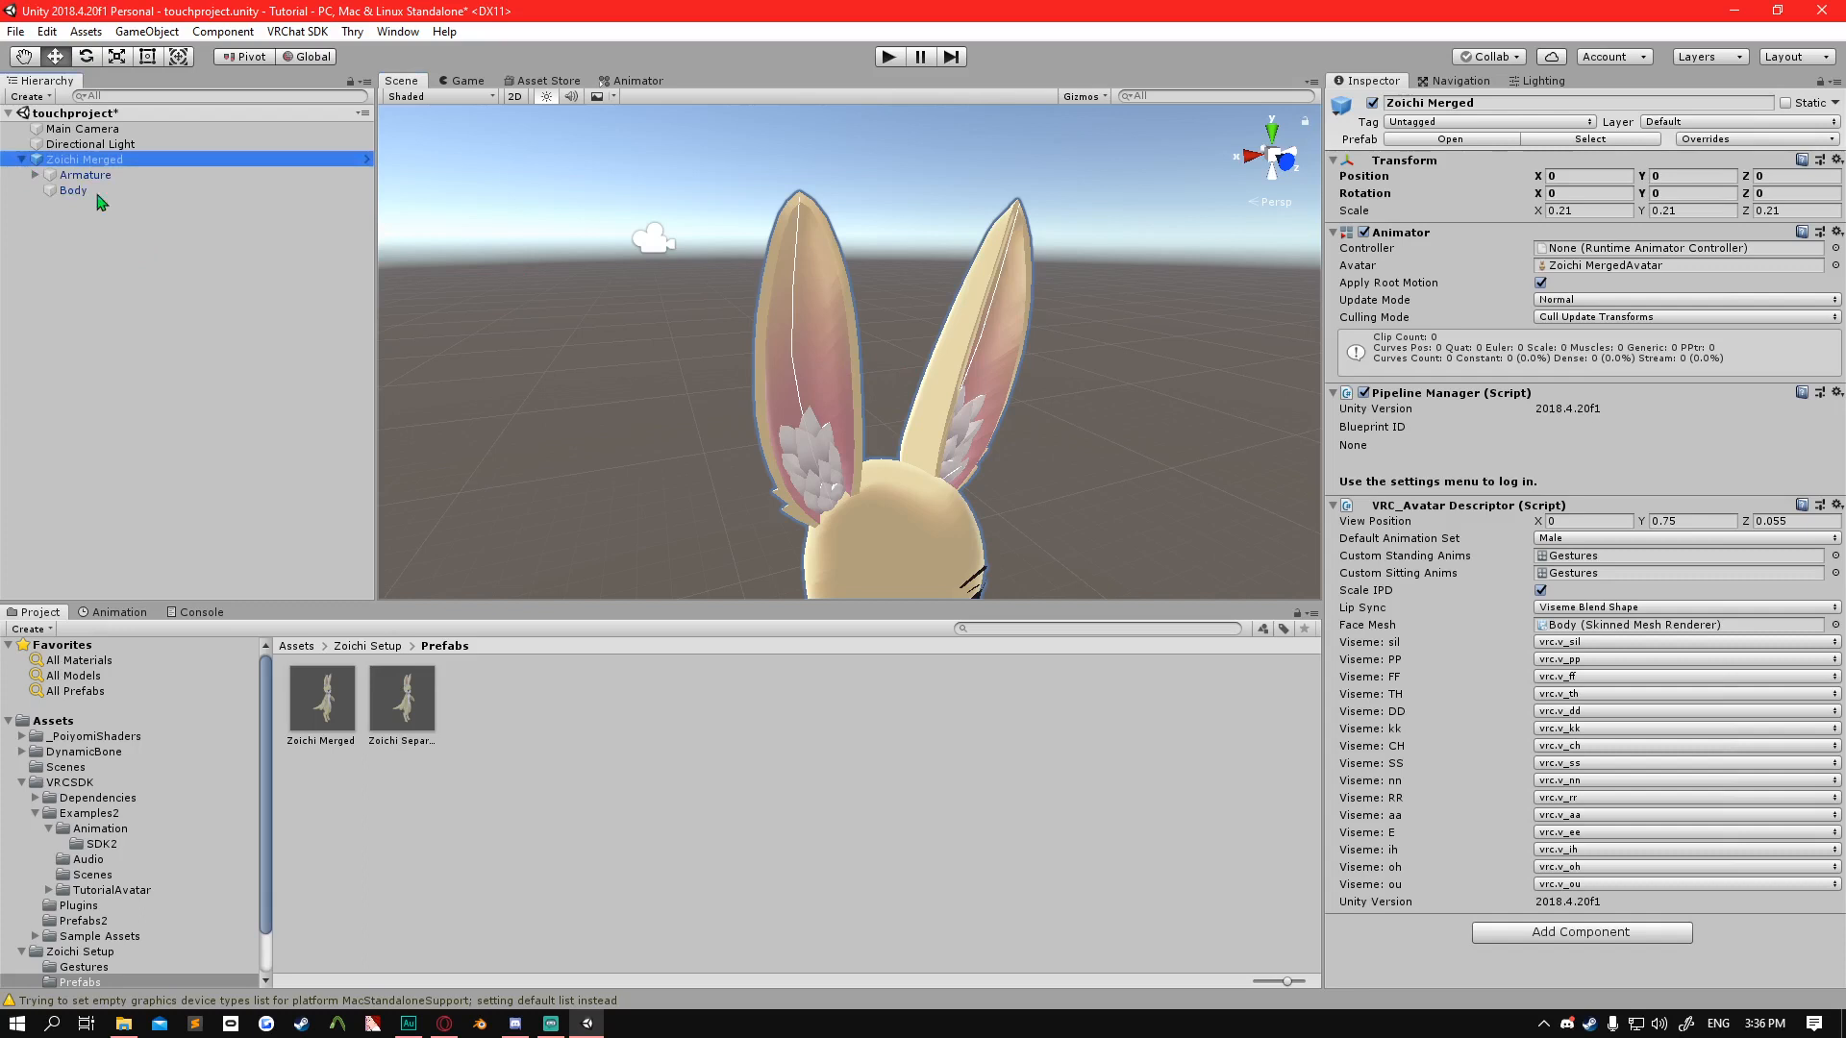
{"action": "left_click", "coordinate": [36, 175]}
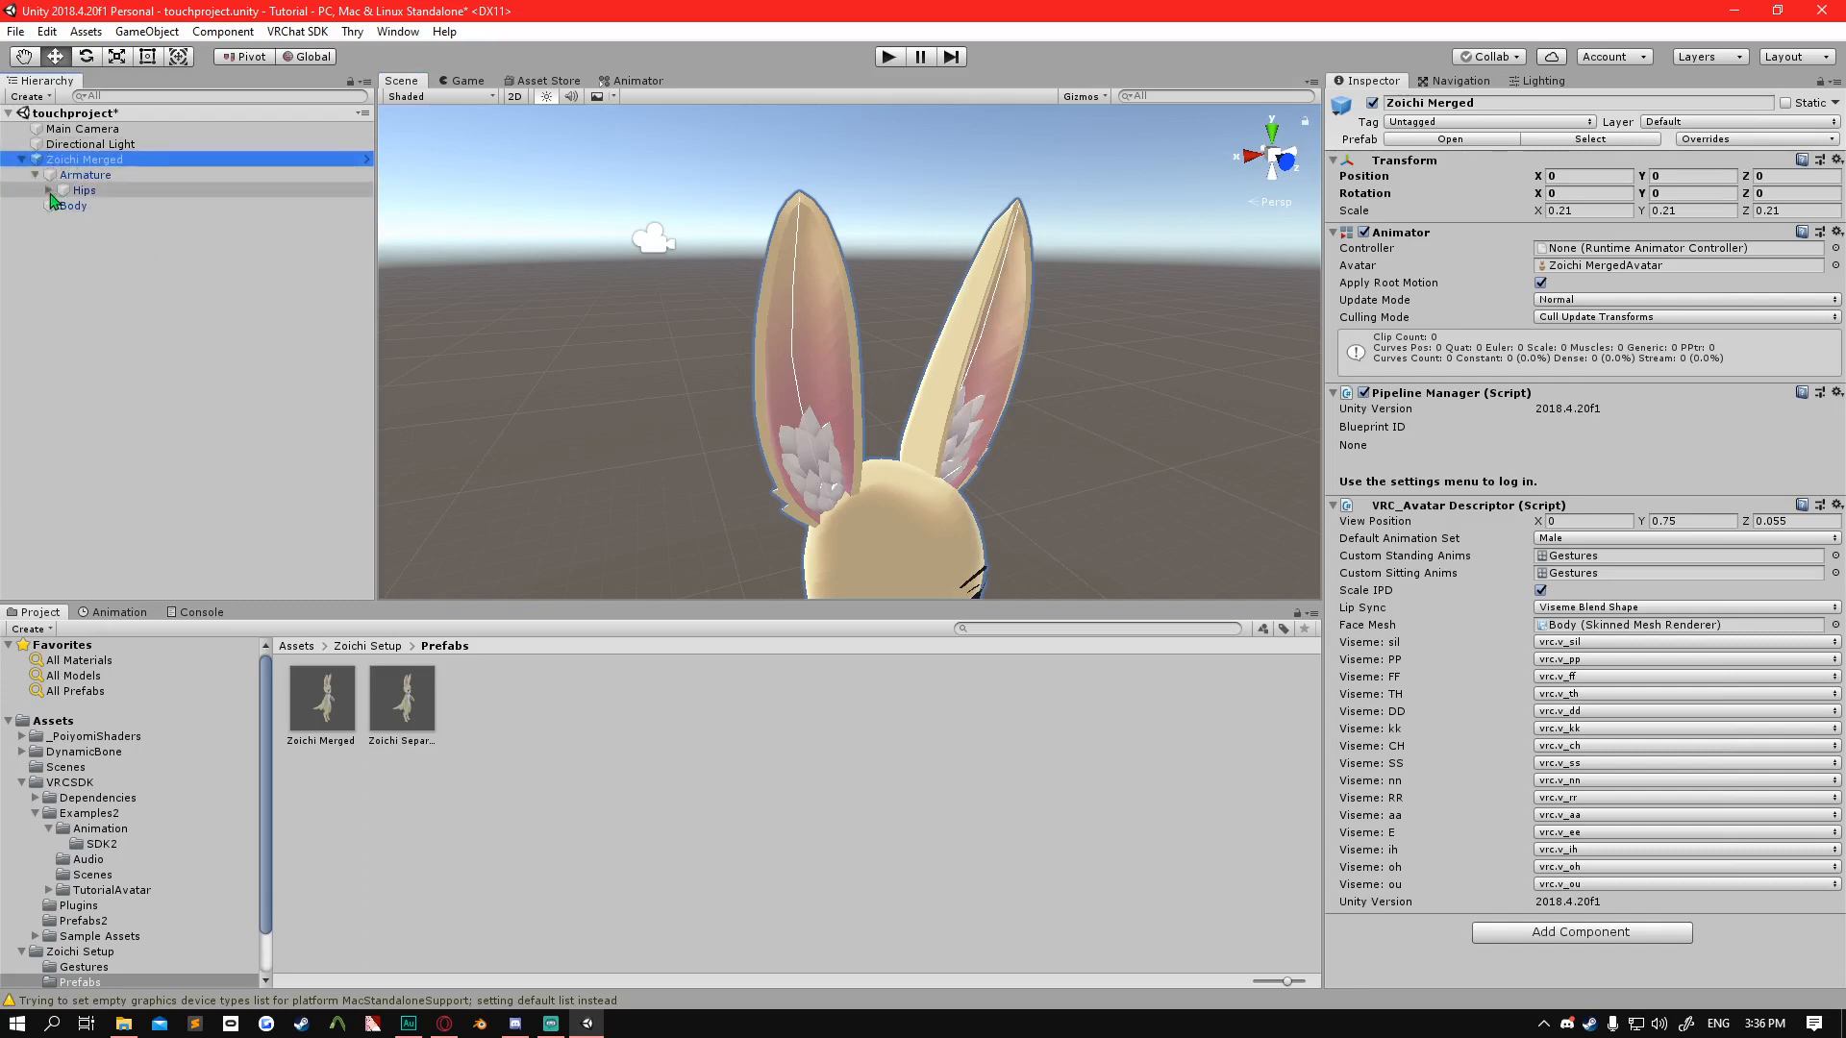
{"action": "left_click", "coordinate": [49, 190]}
{"action": "left_click", "coordinate": [63, 205]}
{"action": "left_click", "coordinate": [76, 221]}
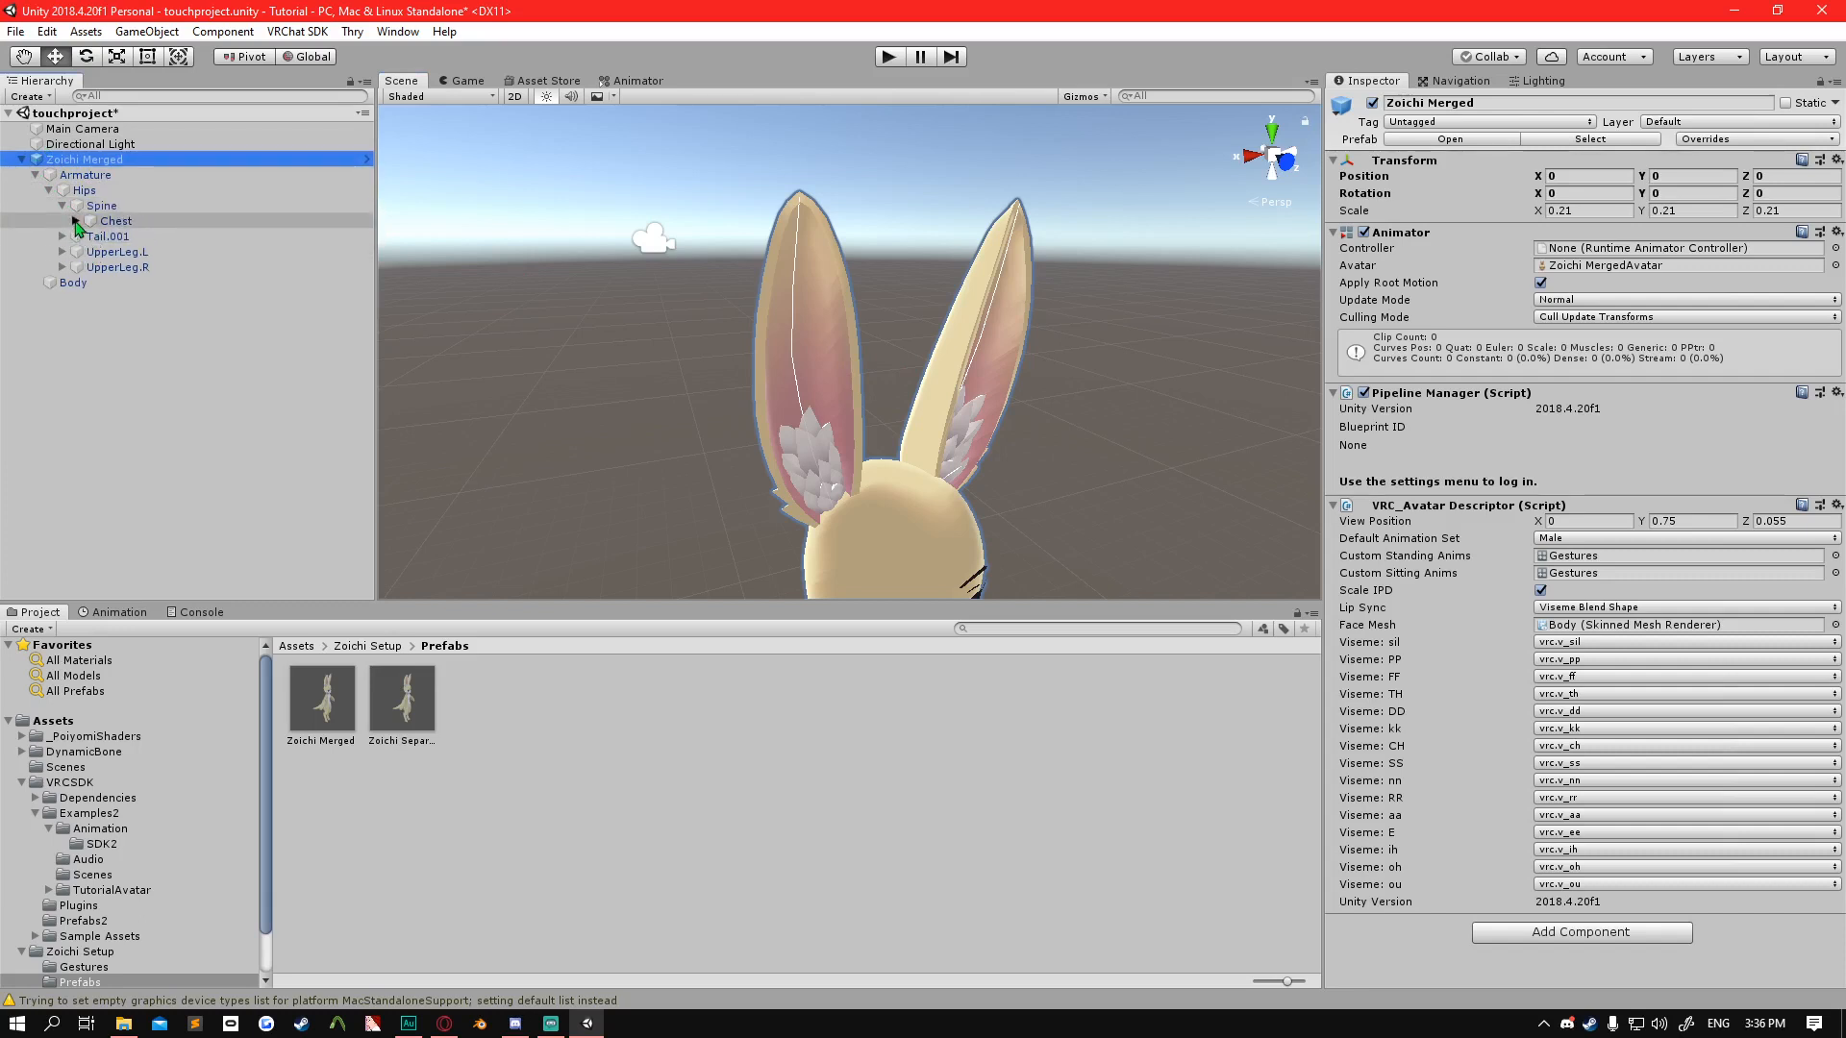
{"action": "left_click", "coordinate": [90, 267]}
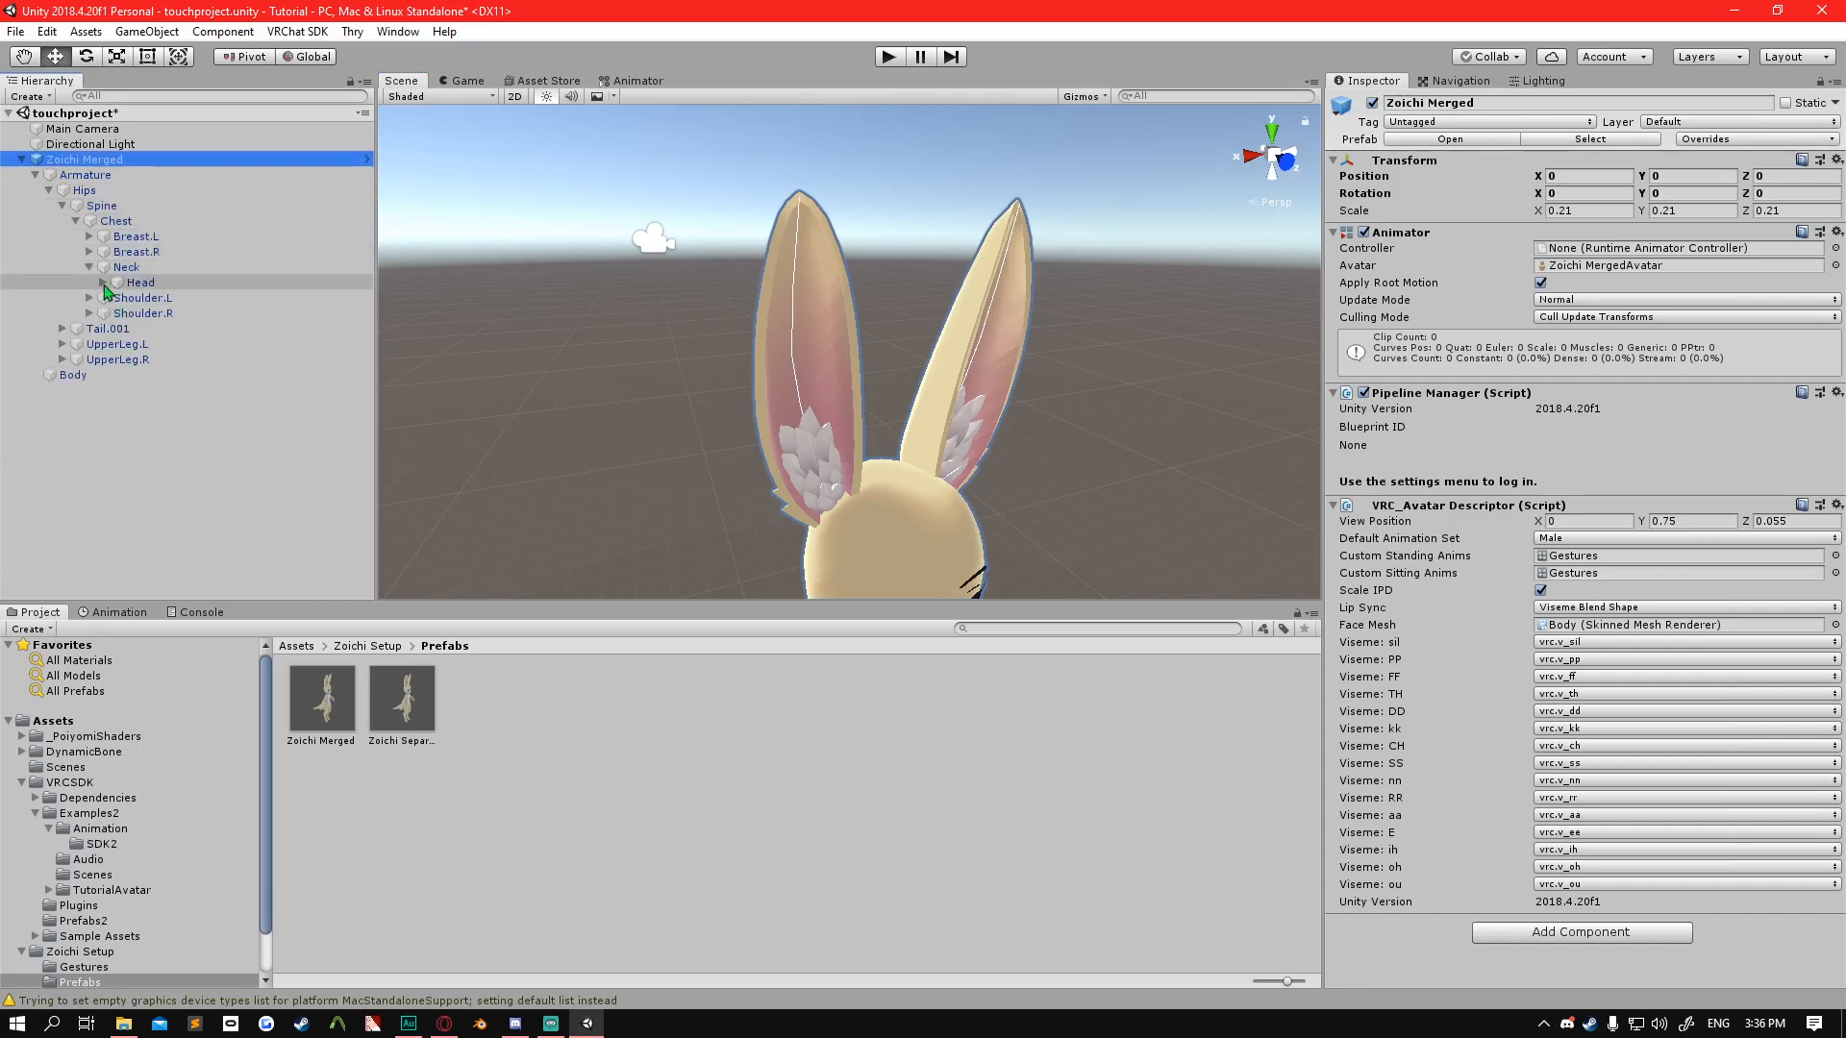
{"action": "left_click", "coordinate": [103, 283]}
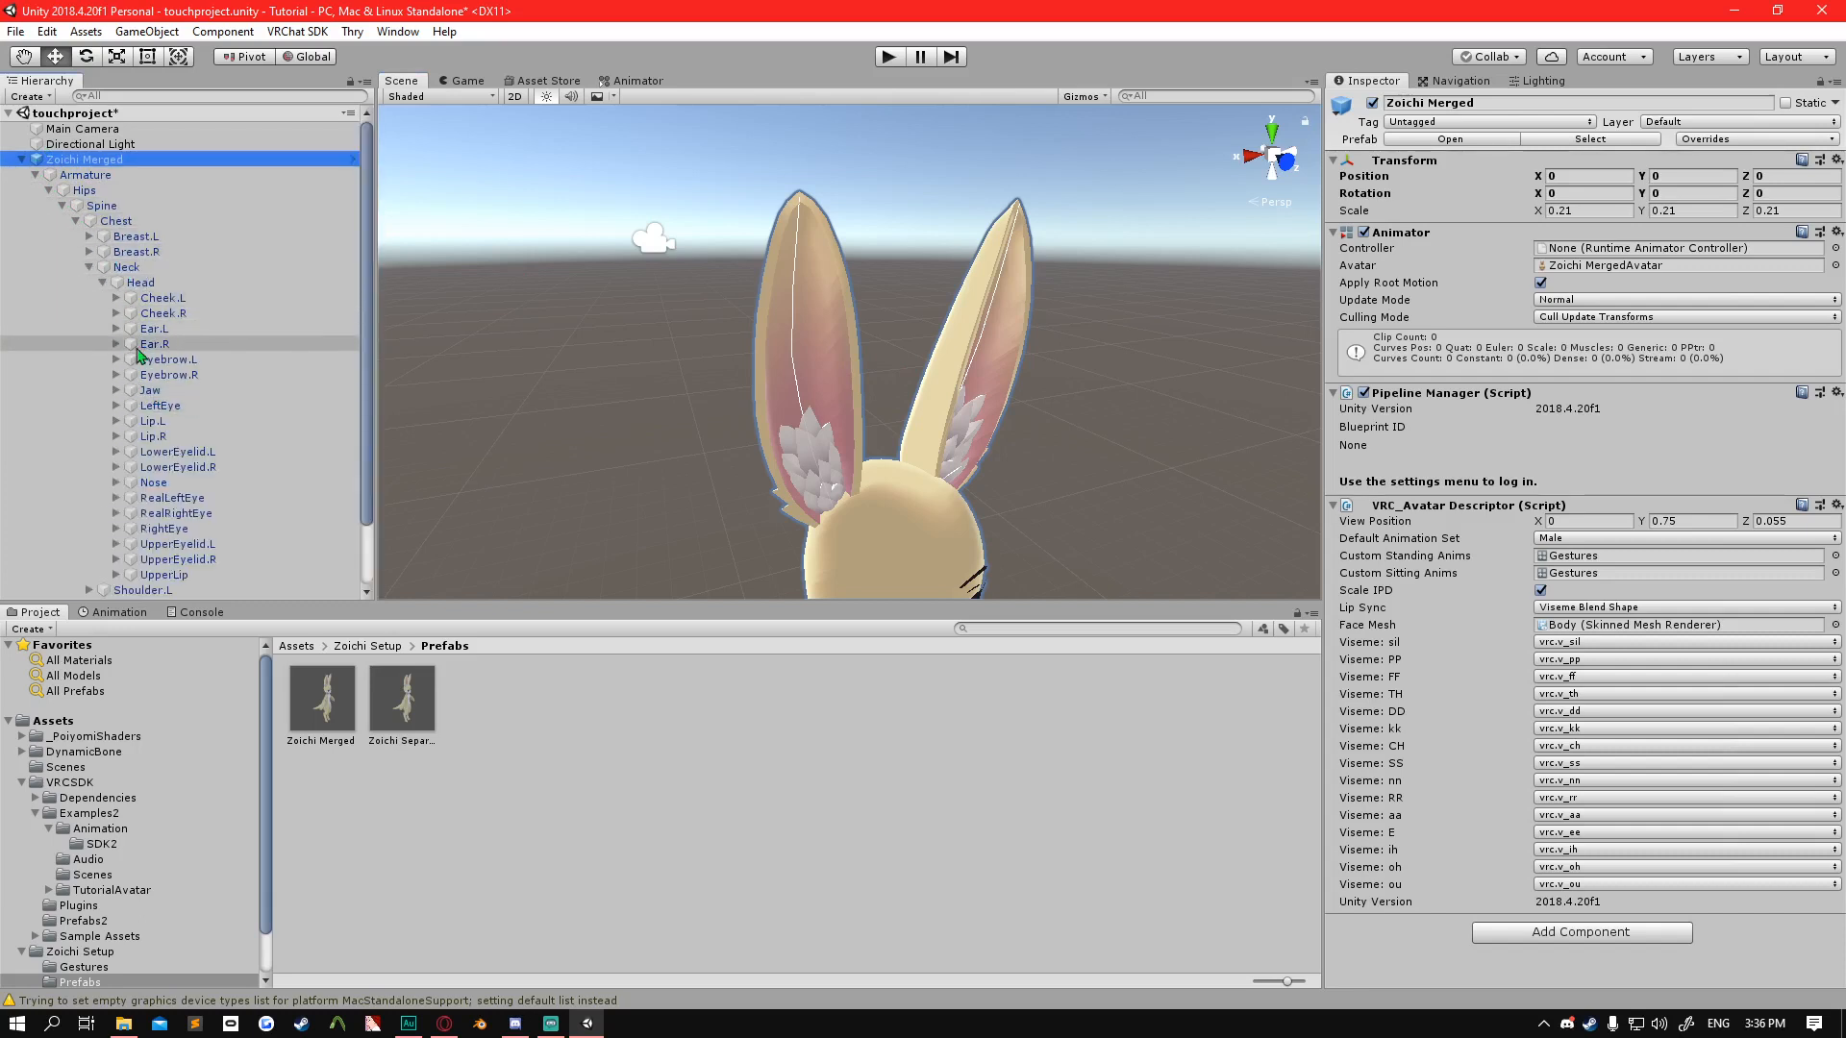
Expand Ear.L and Ear.R under Head, along with their .001 bones.
{"action": "left_click", "coordinate": [114, 344]}
{"action": "left_click", "coordinate": [116, 329]}
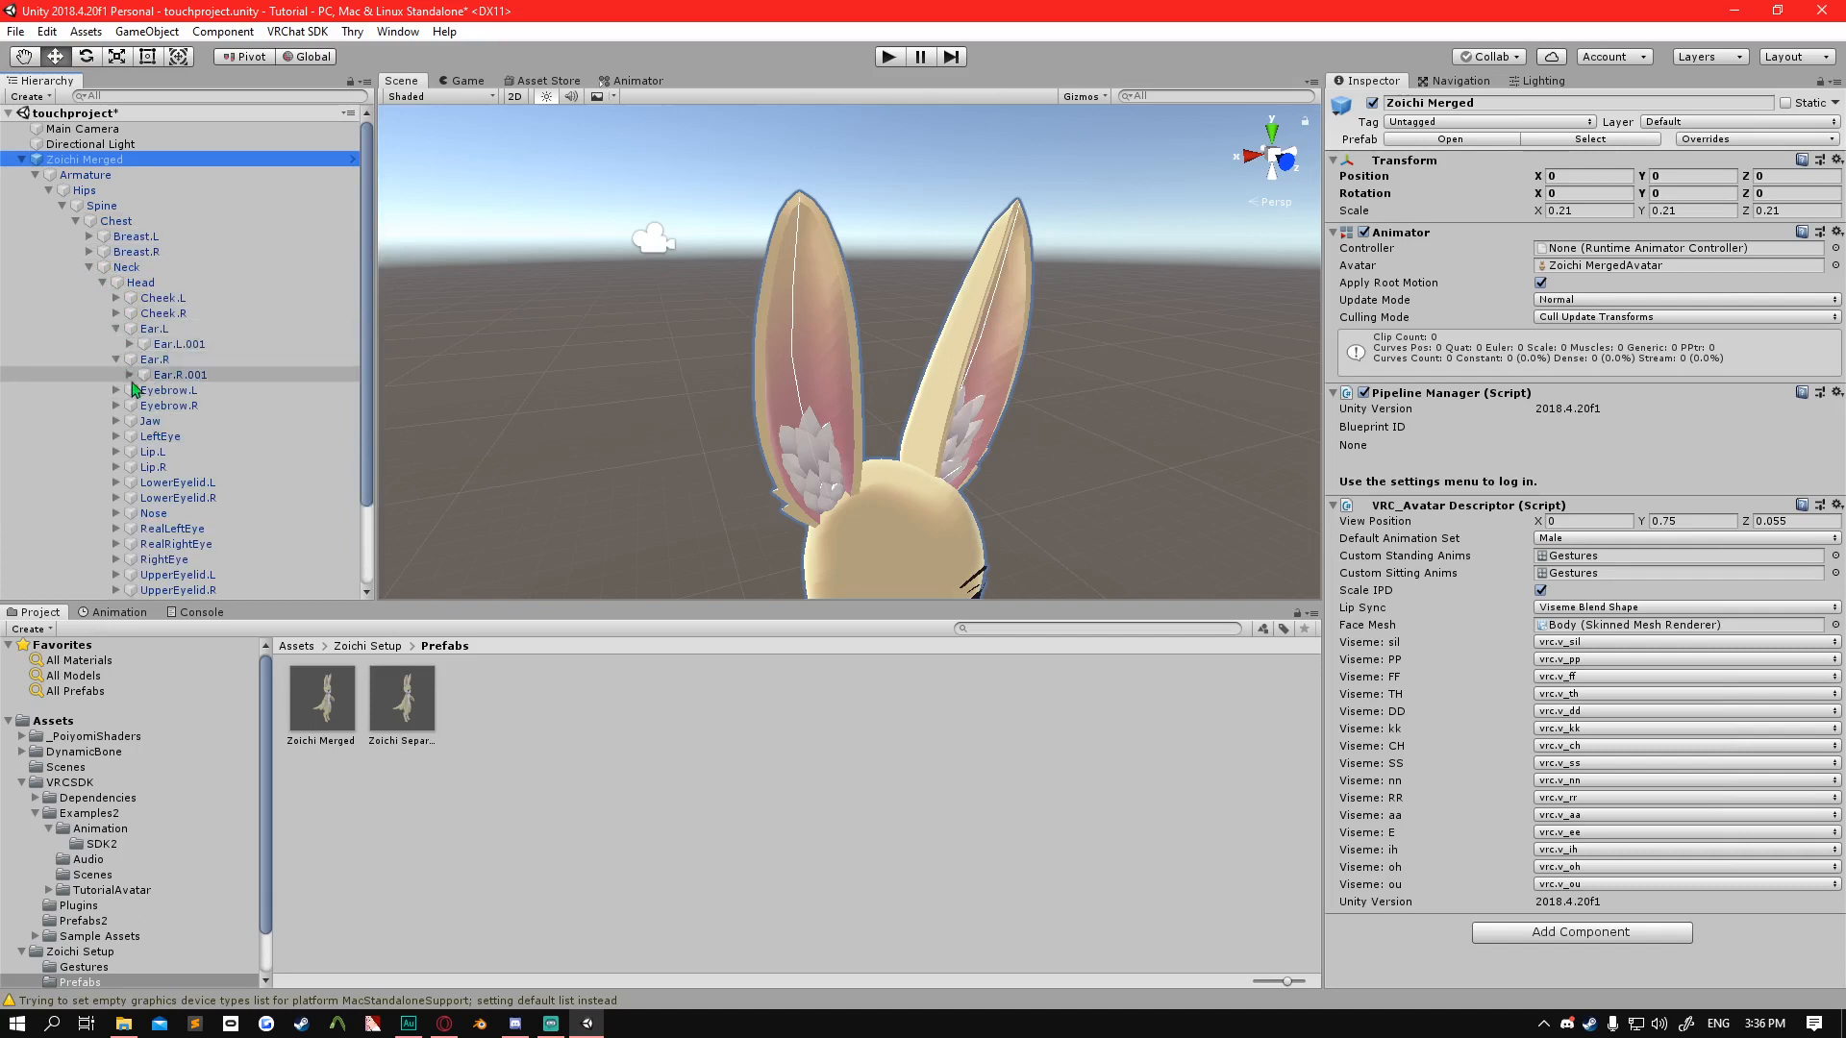
{"action": "left_click_drag", "start_coordinate": [128, 384], "coordinate": [125, 375]}
{"action": "key", "text": "Escape"}
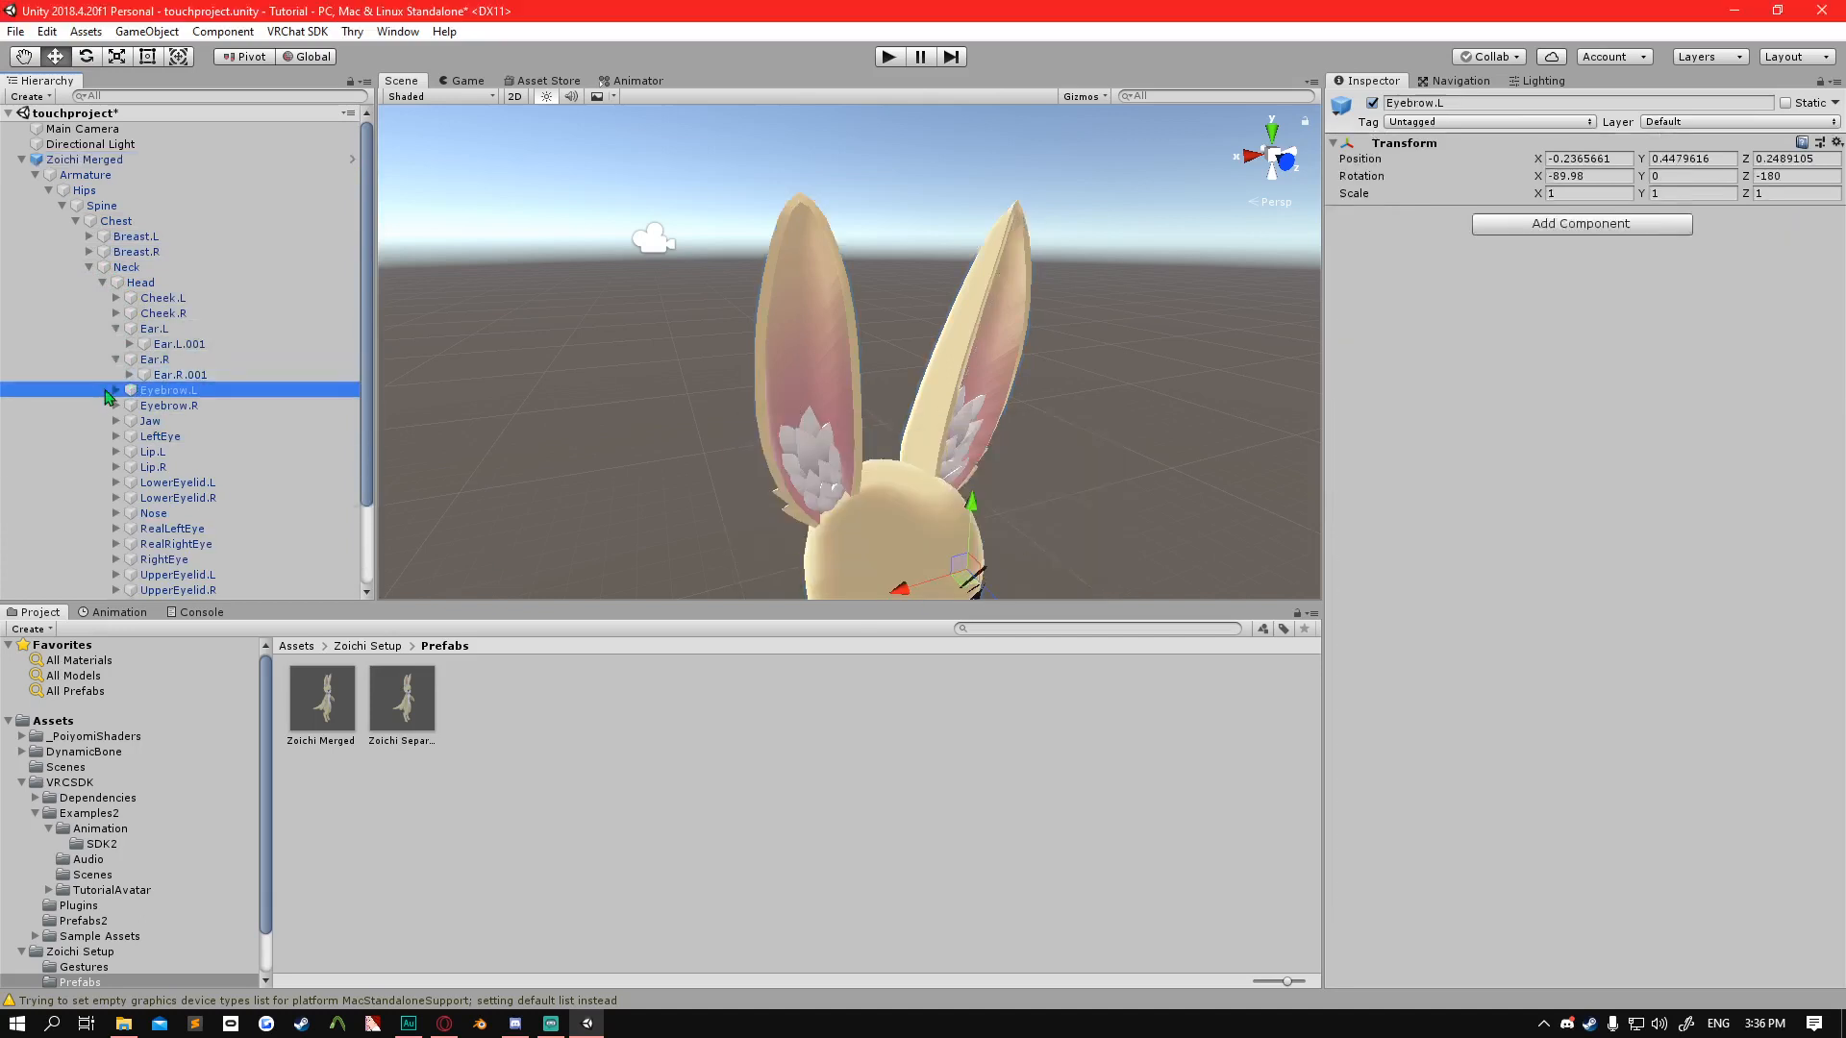
{"action": "left_click", "coordinate": [130, 376]}
{"action": "left_click", "coordinate": [129, 344]}
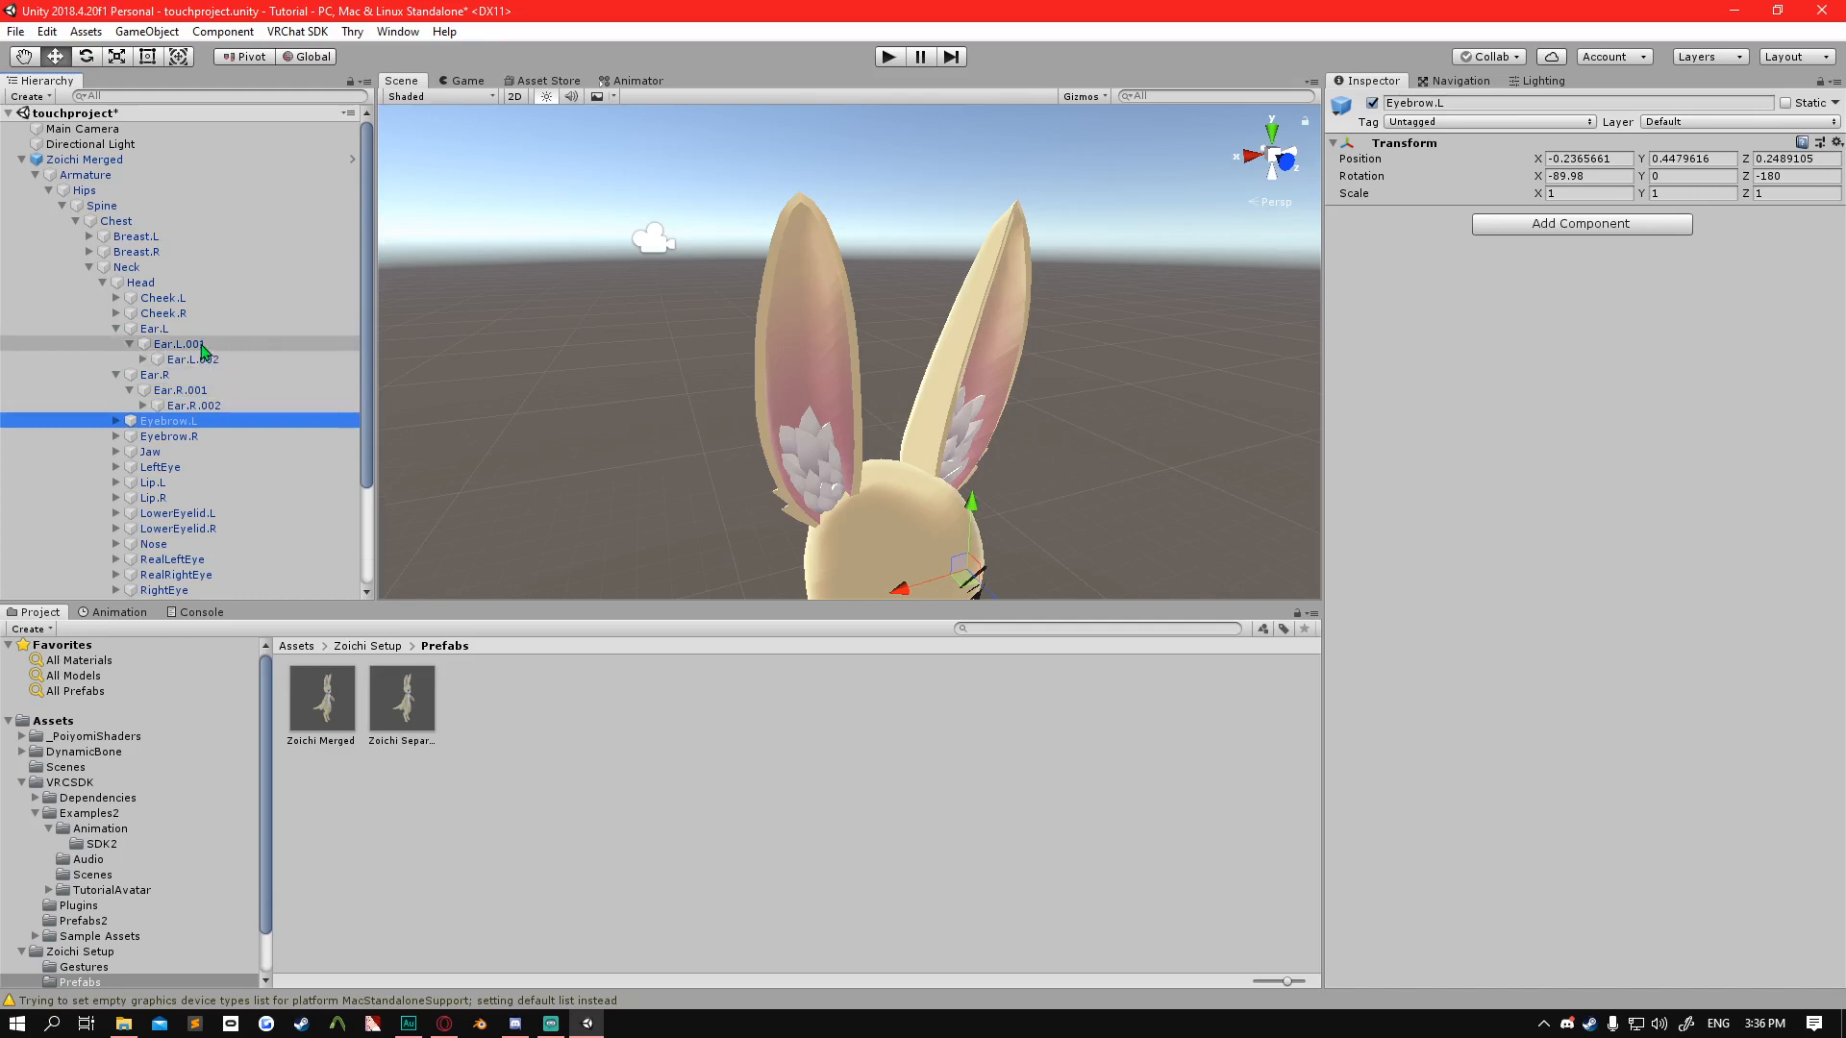
Select the upper bones of the ear chains in turn to check where they sit, finishing on Ear.L.002.
{"action": "left_click", "coordinate": [201, 345]}
{"action": "left_click", "coordinate": [205, 346]}
{"action": "left_click", "coordinate": [192, 408]}
{"action": "left_click", "coordinate": [177, 360]}
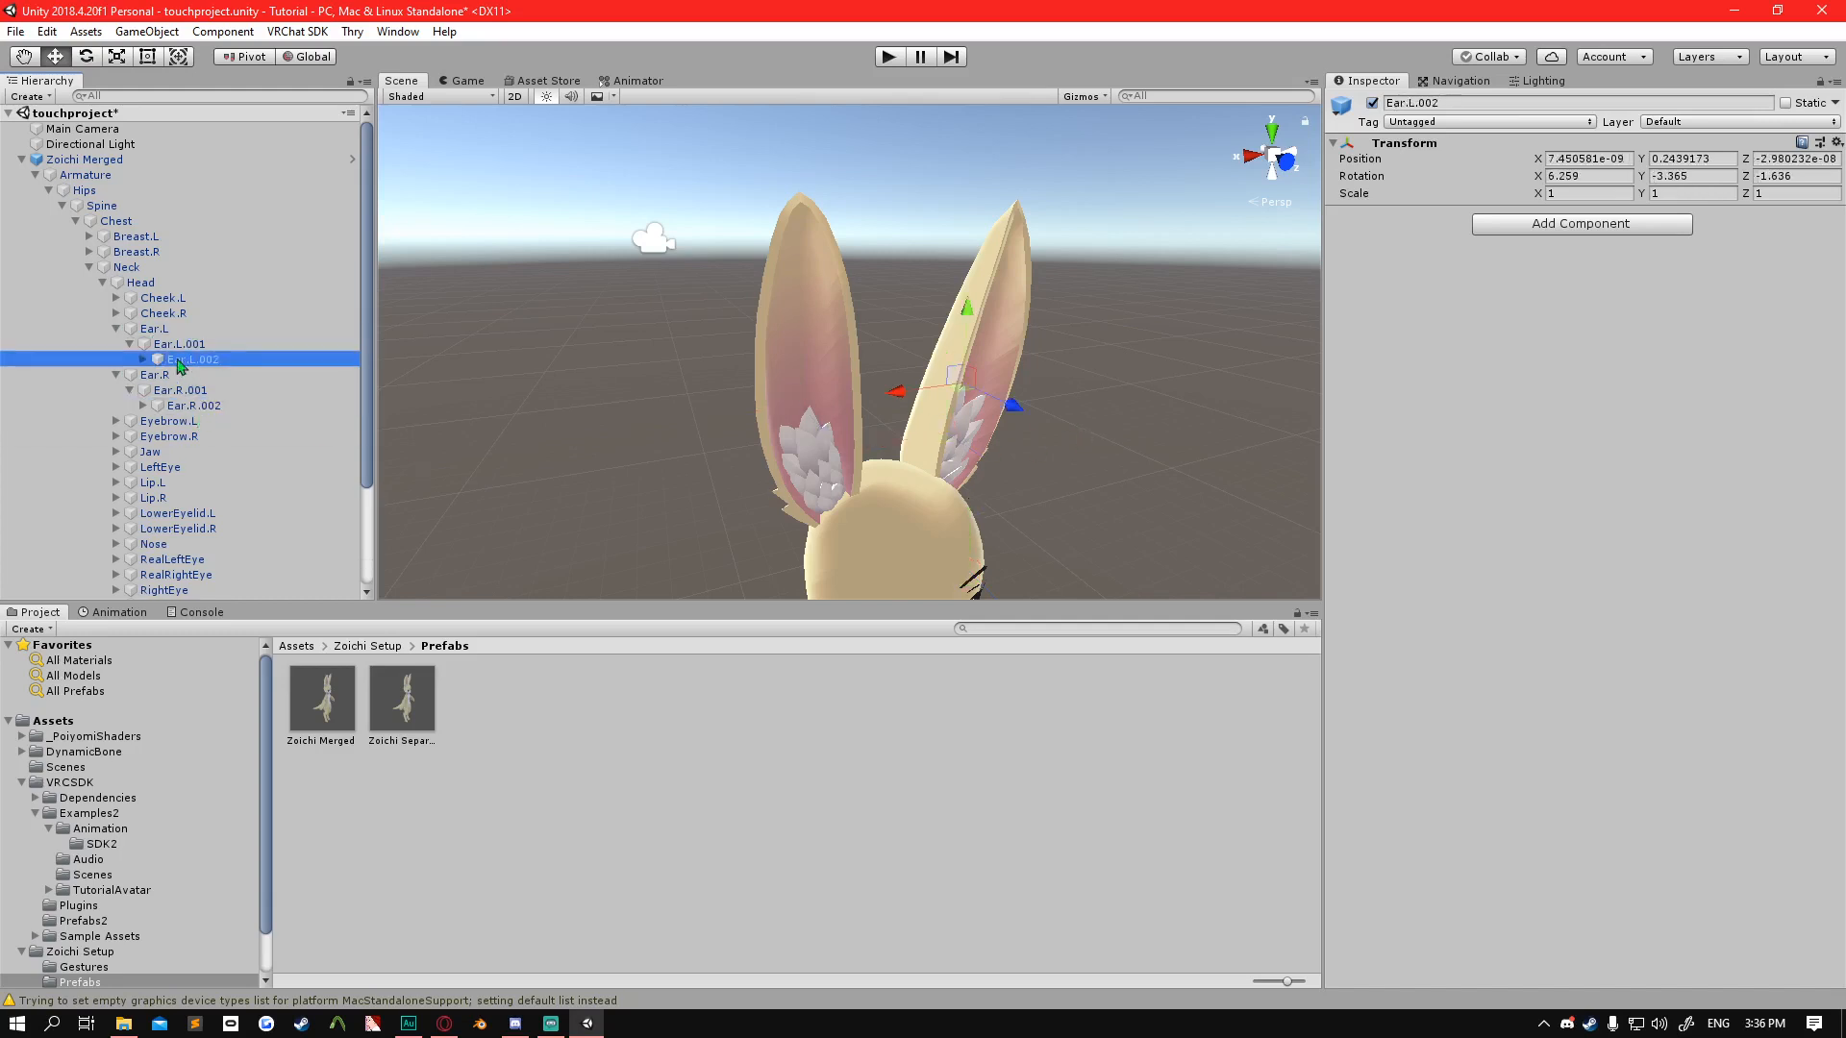
{"action": "left_click", "coordinate": [175, 330]}
{"action": "left_click", "coordinate": [177, 361]}
Expand the left and right ear bone chains from their .002 bones down to the .004_end bones.
{"action": "left_click", "coordinate": [144, 360]}
{"action": "left_click", "coordinate": [142, 421]}
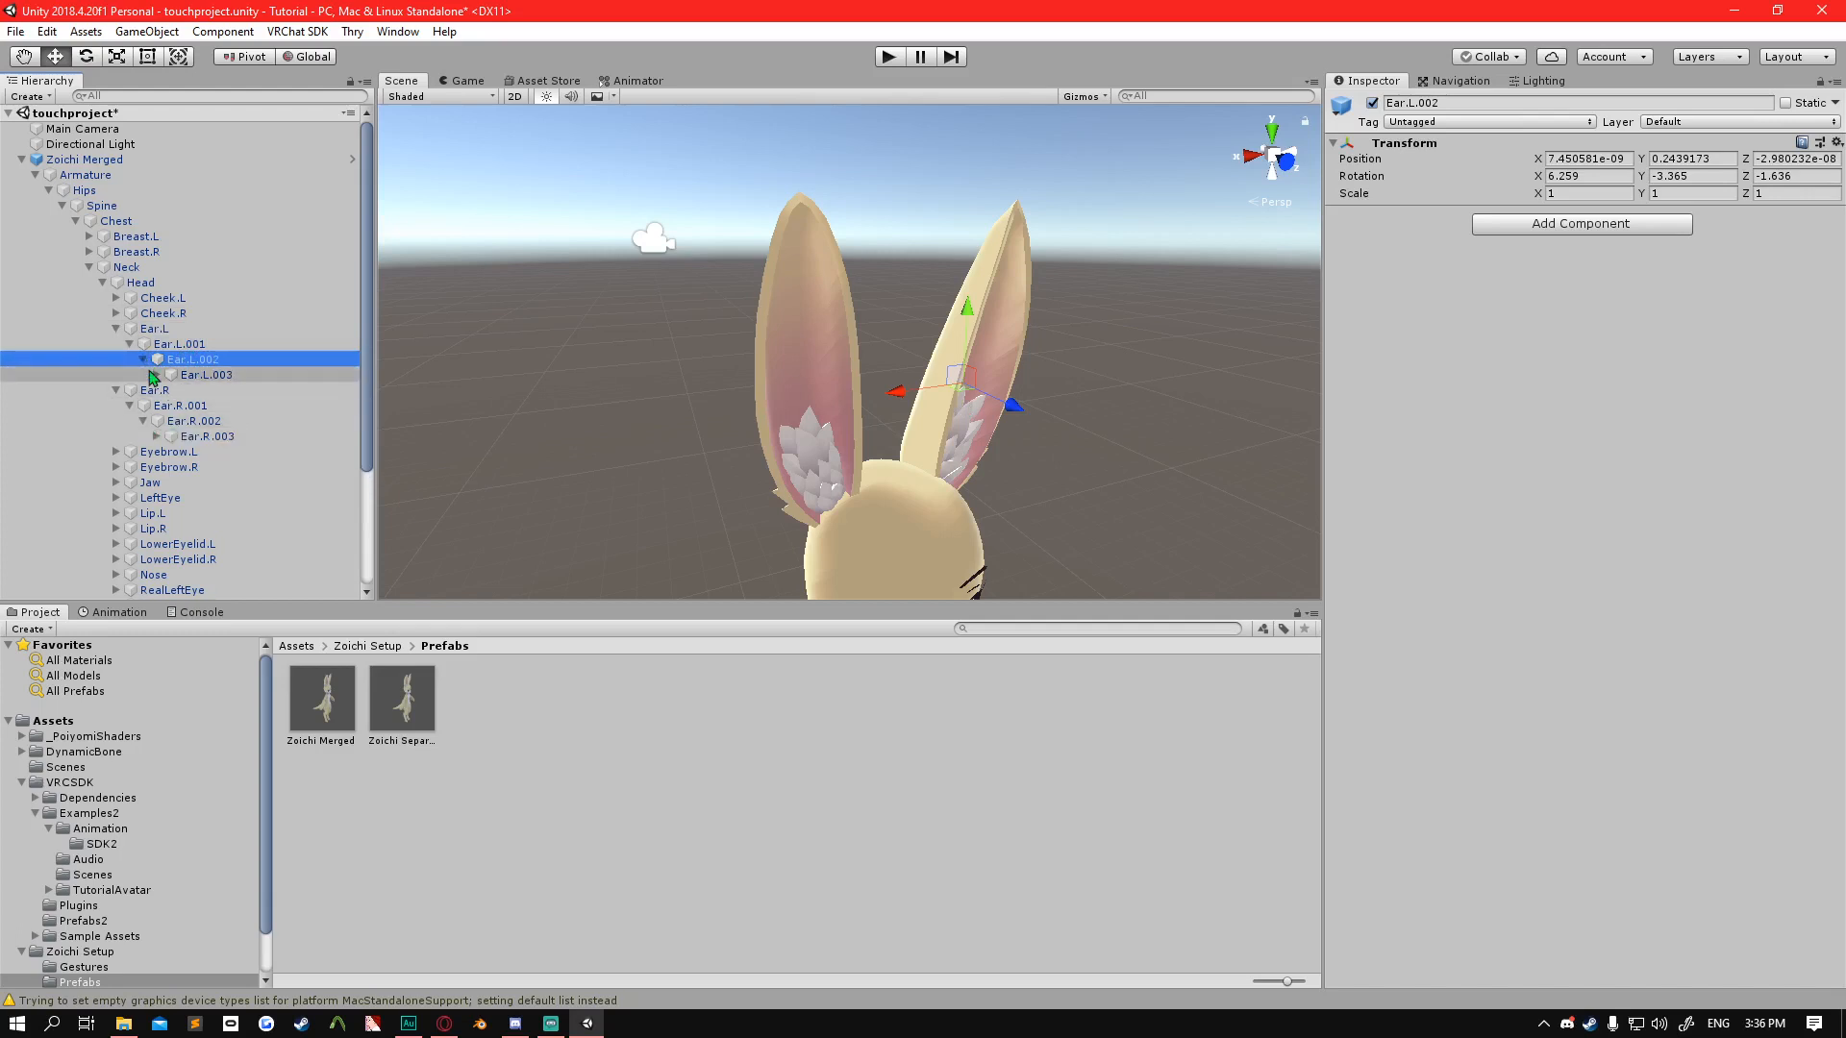
{"action": "left_click", "coordinate": [157, 375]}
{"action": "left_click", "coordinate": [157, 452]}
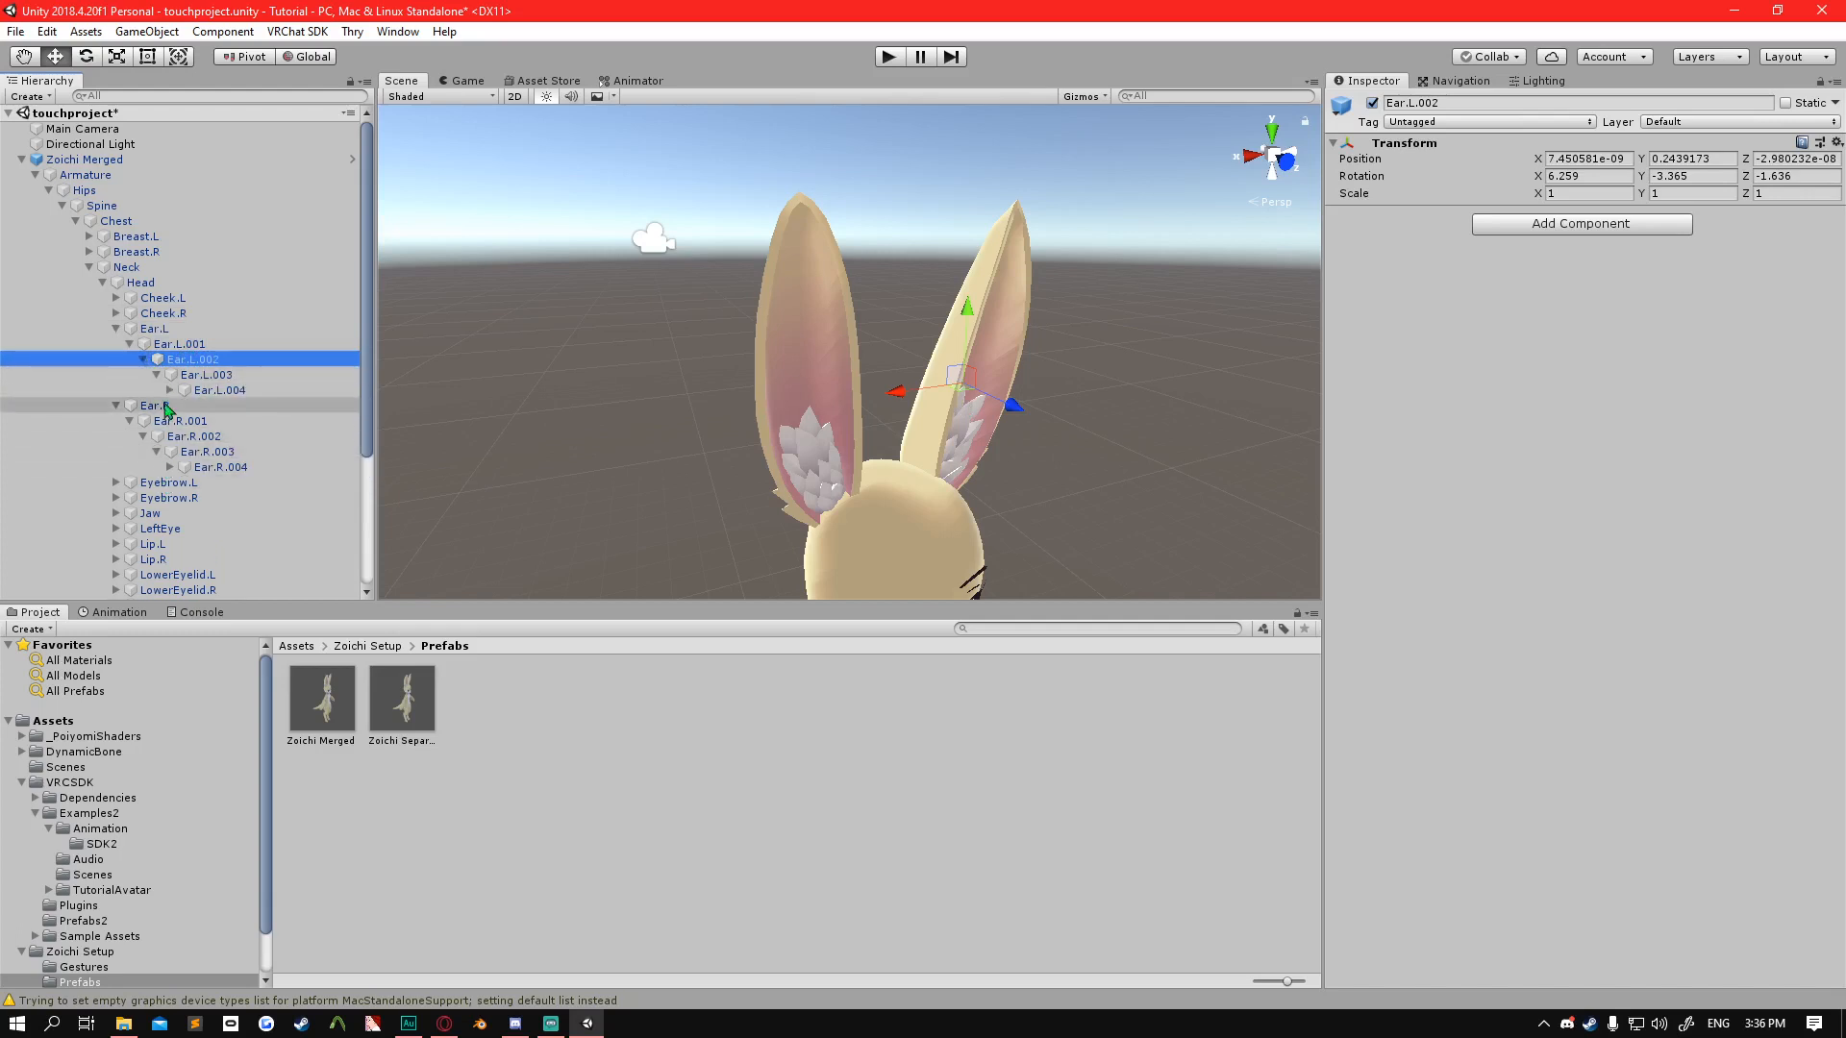
{"action": "left_click_drag", "start_coordinate": [164, 390], "coordinate": [164, 396]}
{"action": "left_click", "coordinate": [1057, 559]}
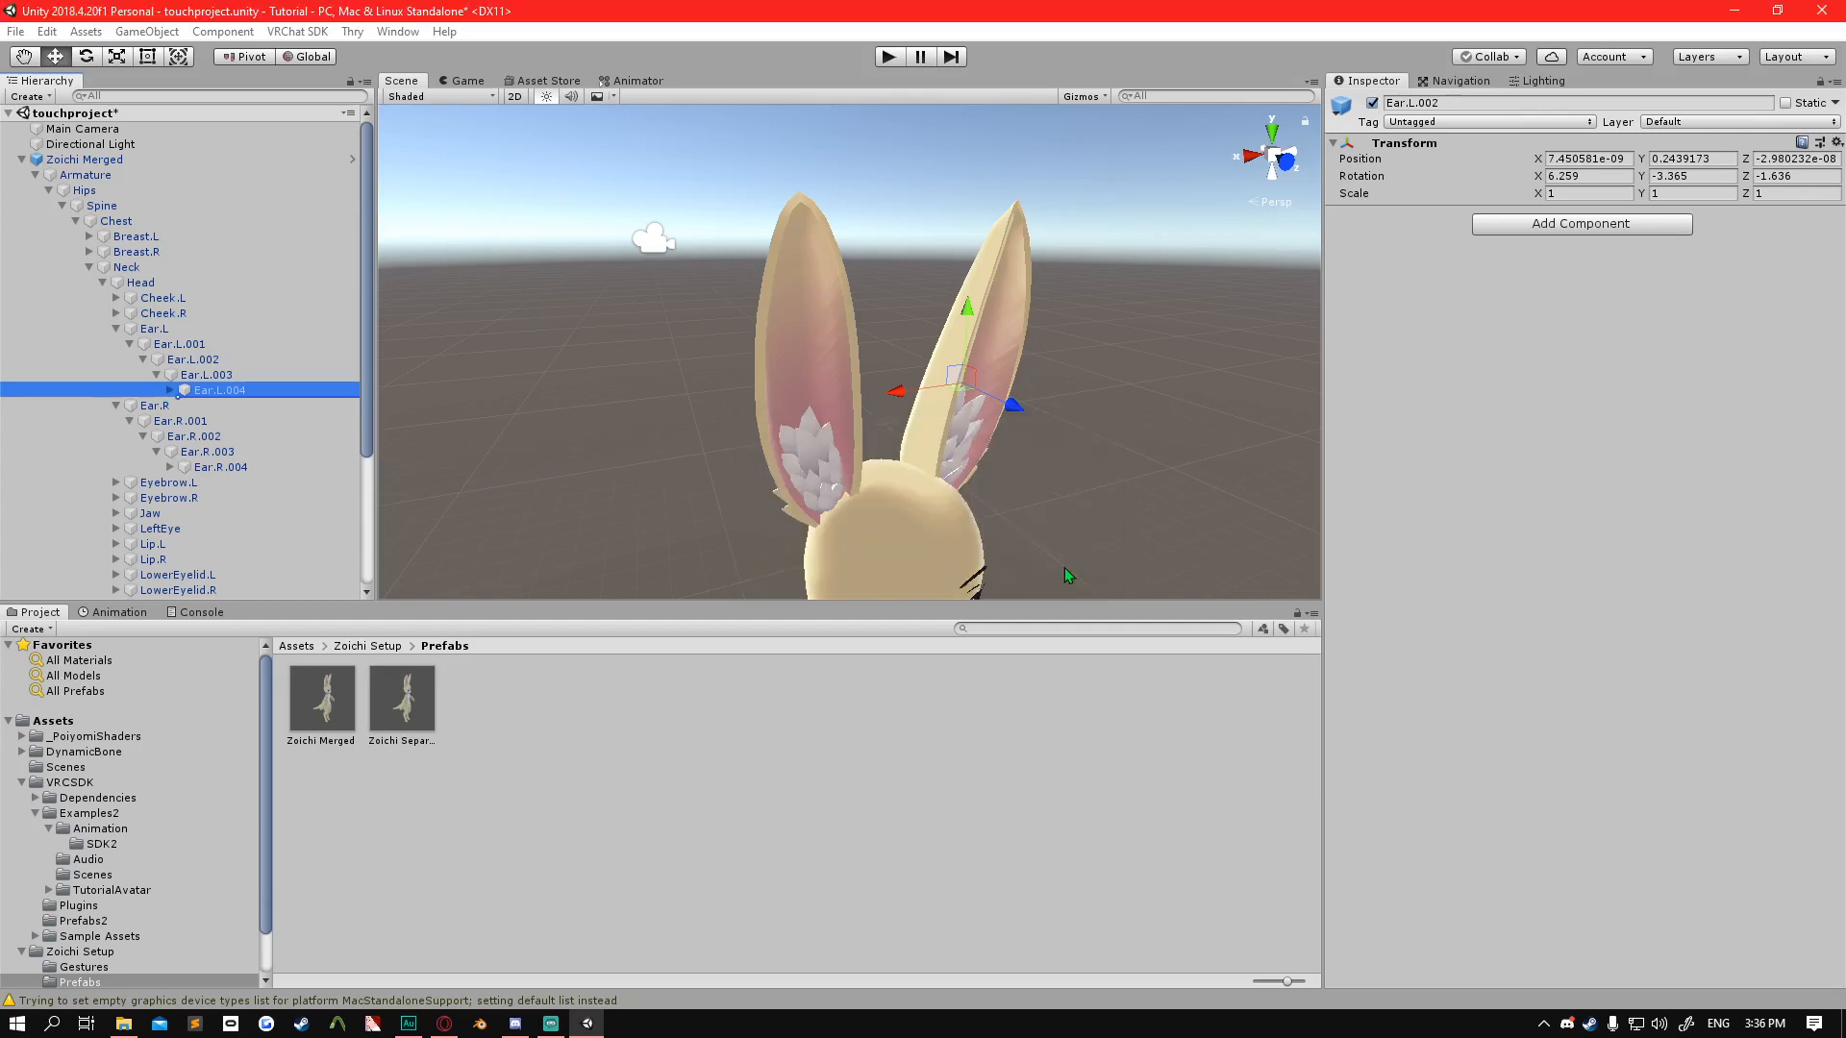
{"action": "left_click", "coordinate": [170, 390]}
{"action": "left_click", "coordinate": [170, 482]}
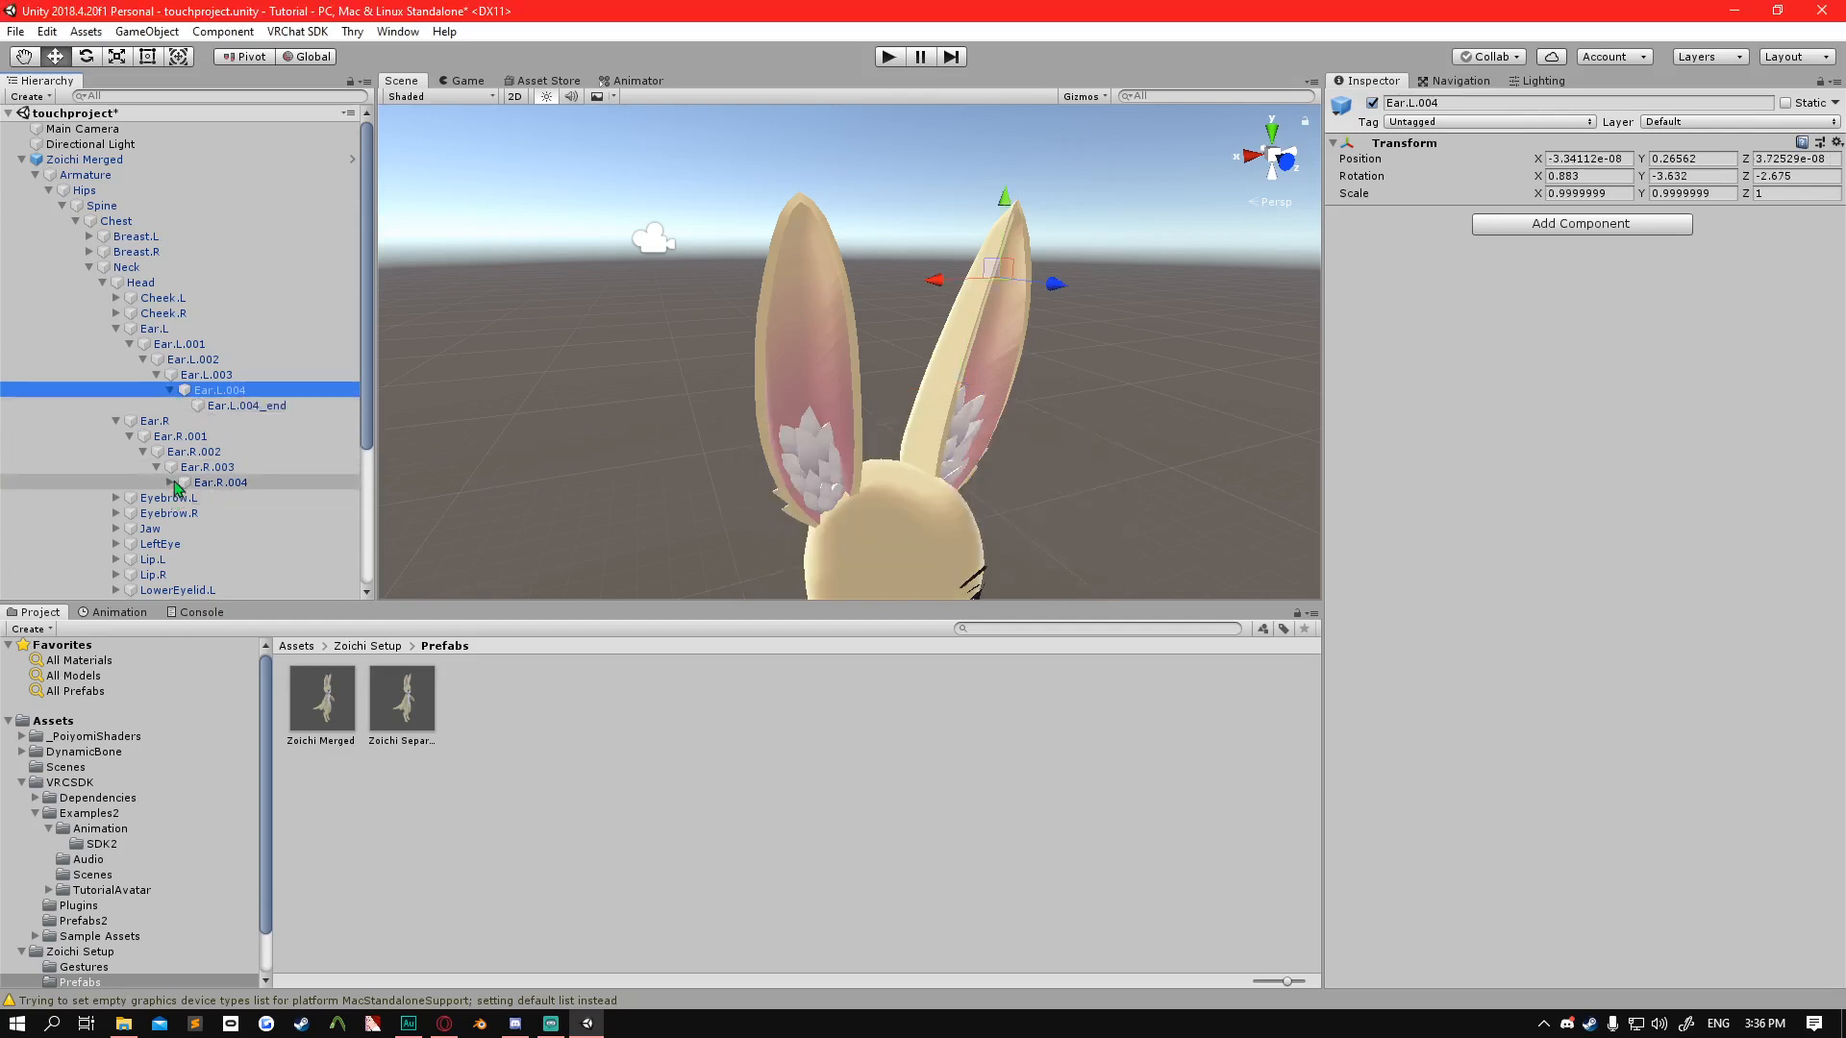
Select the right ear's .004, .002 and .001 bones in turn to check their positions on the ear.
{"action": "left_click", "coordinate": [200, 482]}
{"action": "left_click", "coordinate": [197, 452]}
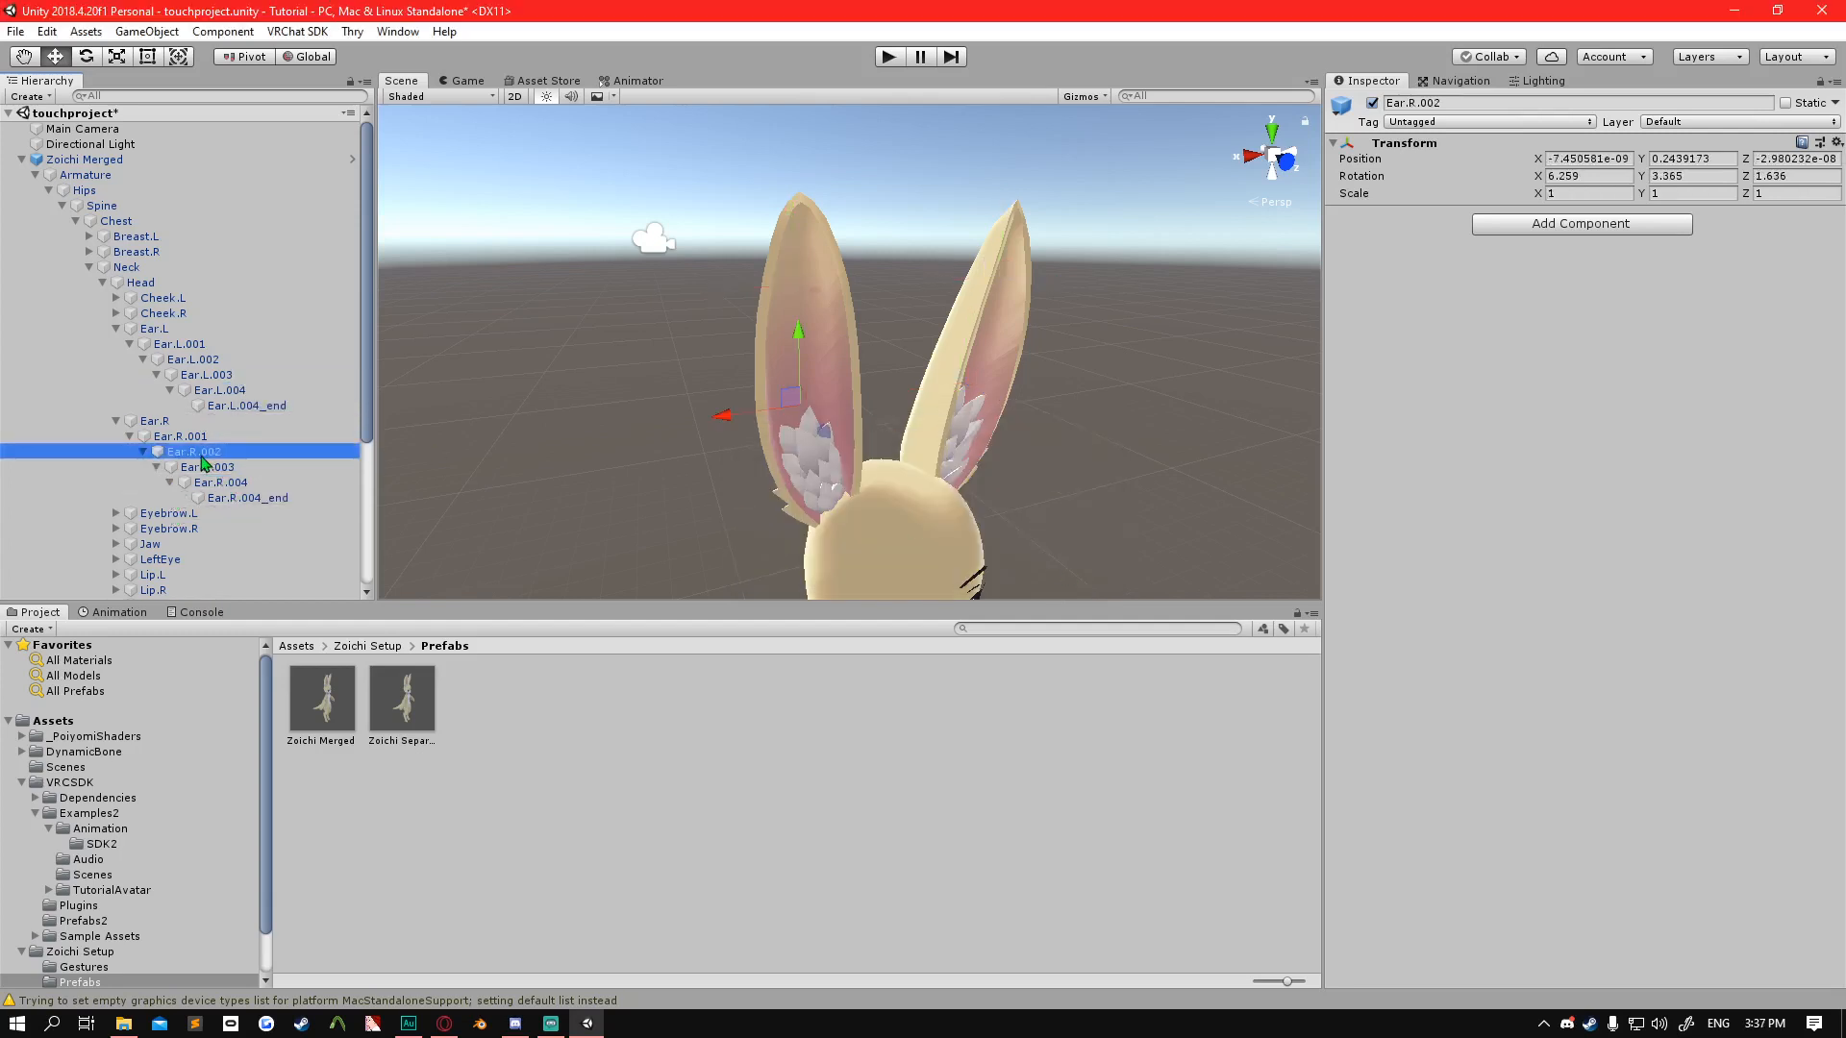
{"action": "left_click", "coordinate": [181, 436]}
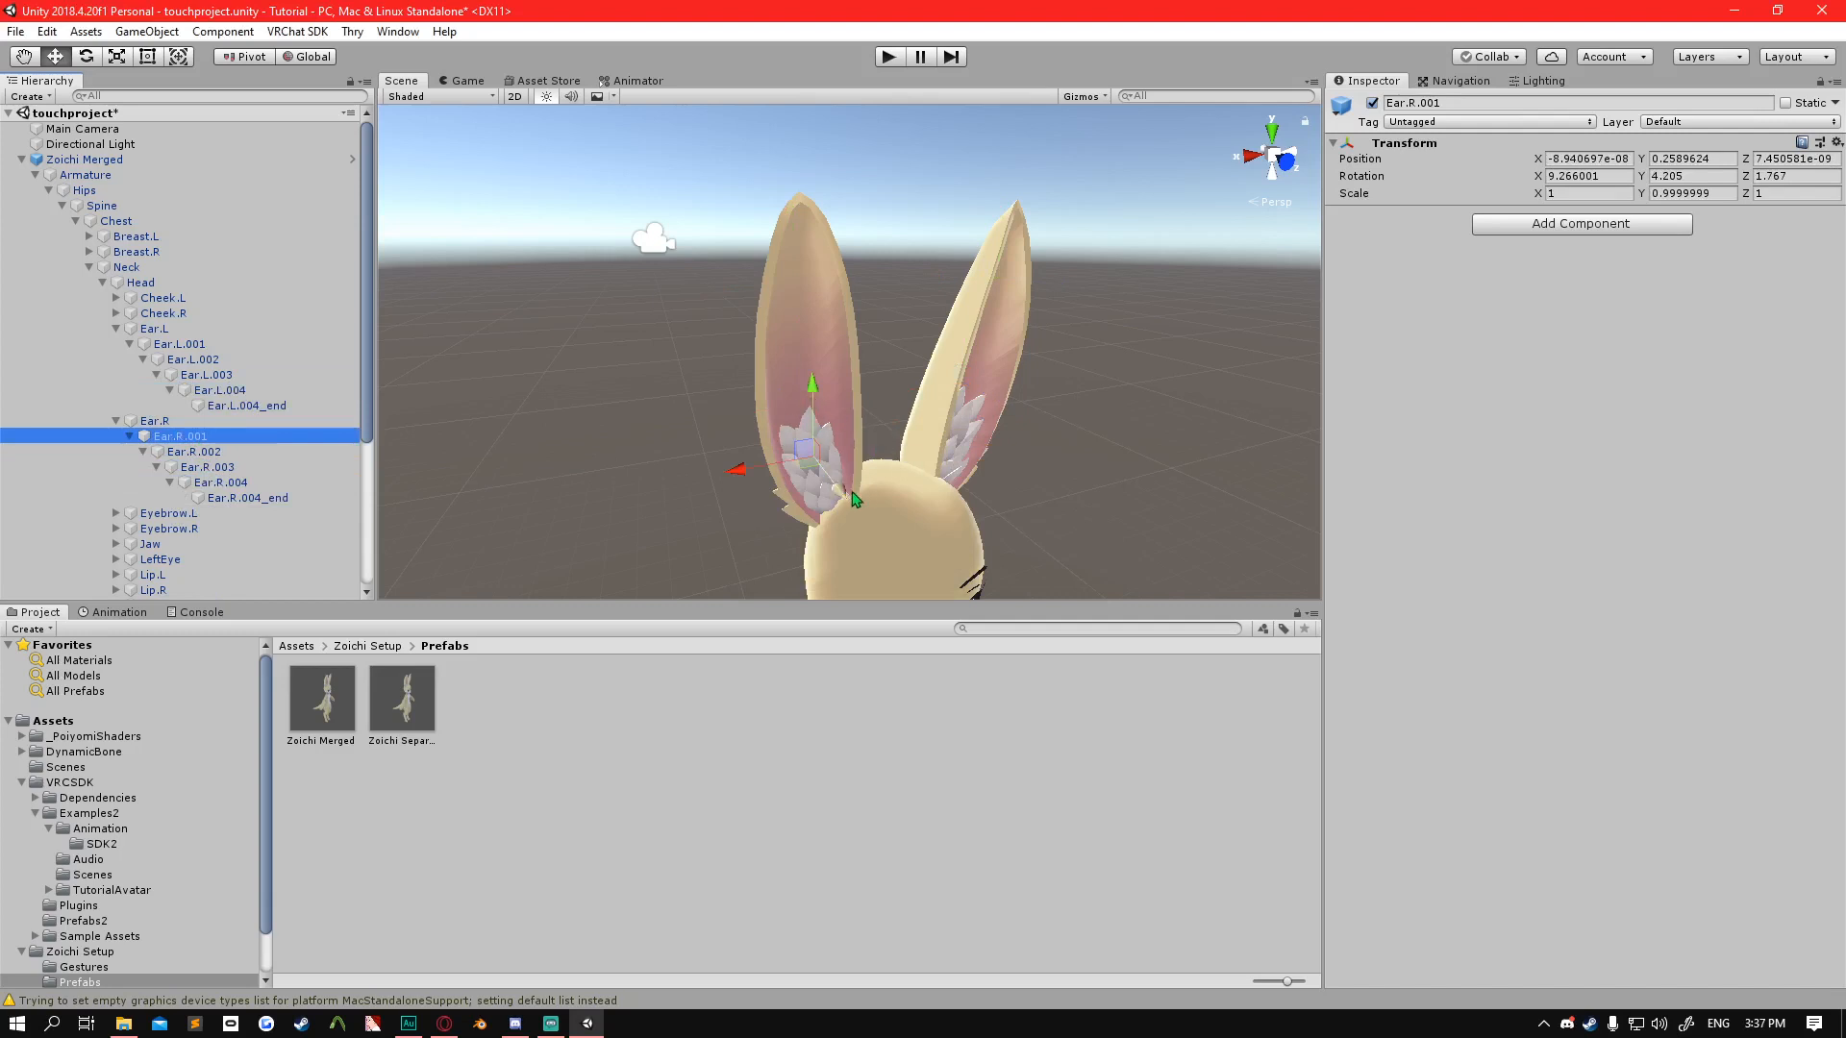
Select the right ear bones between Ear.R.001 and Ear.R.004 repeatedly to examine where each one sits along the ear.
{"action": "left_click", "coordinate": [197, 452]}
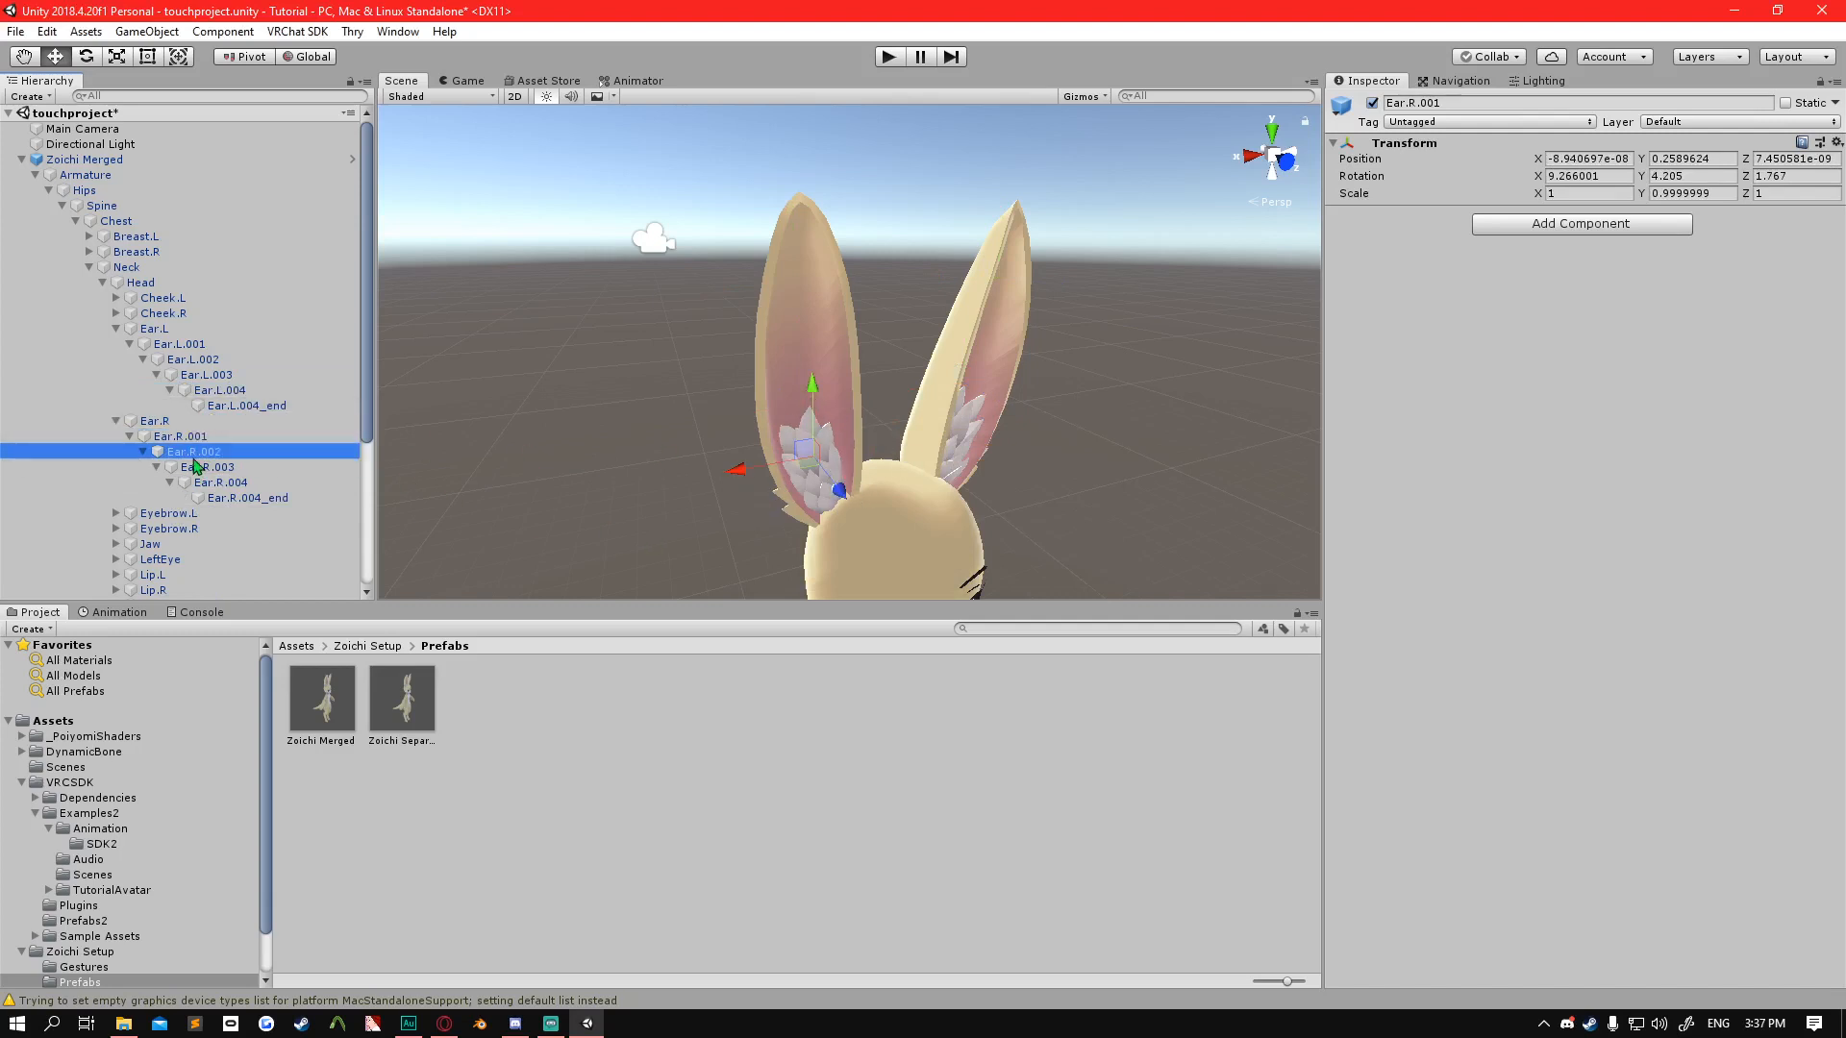
{"action": "left_click", "coordinate": [206, 467]}
{"action": "left_click", "coordinate": [223, 480]}
{"action": "left_click", "coordinate": [208, 453]}
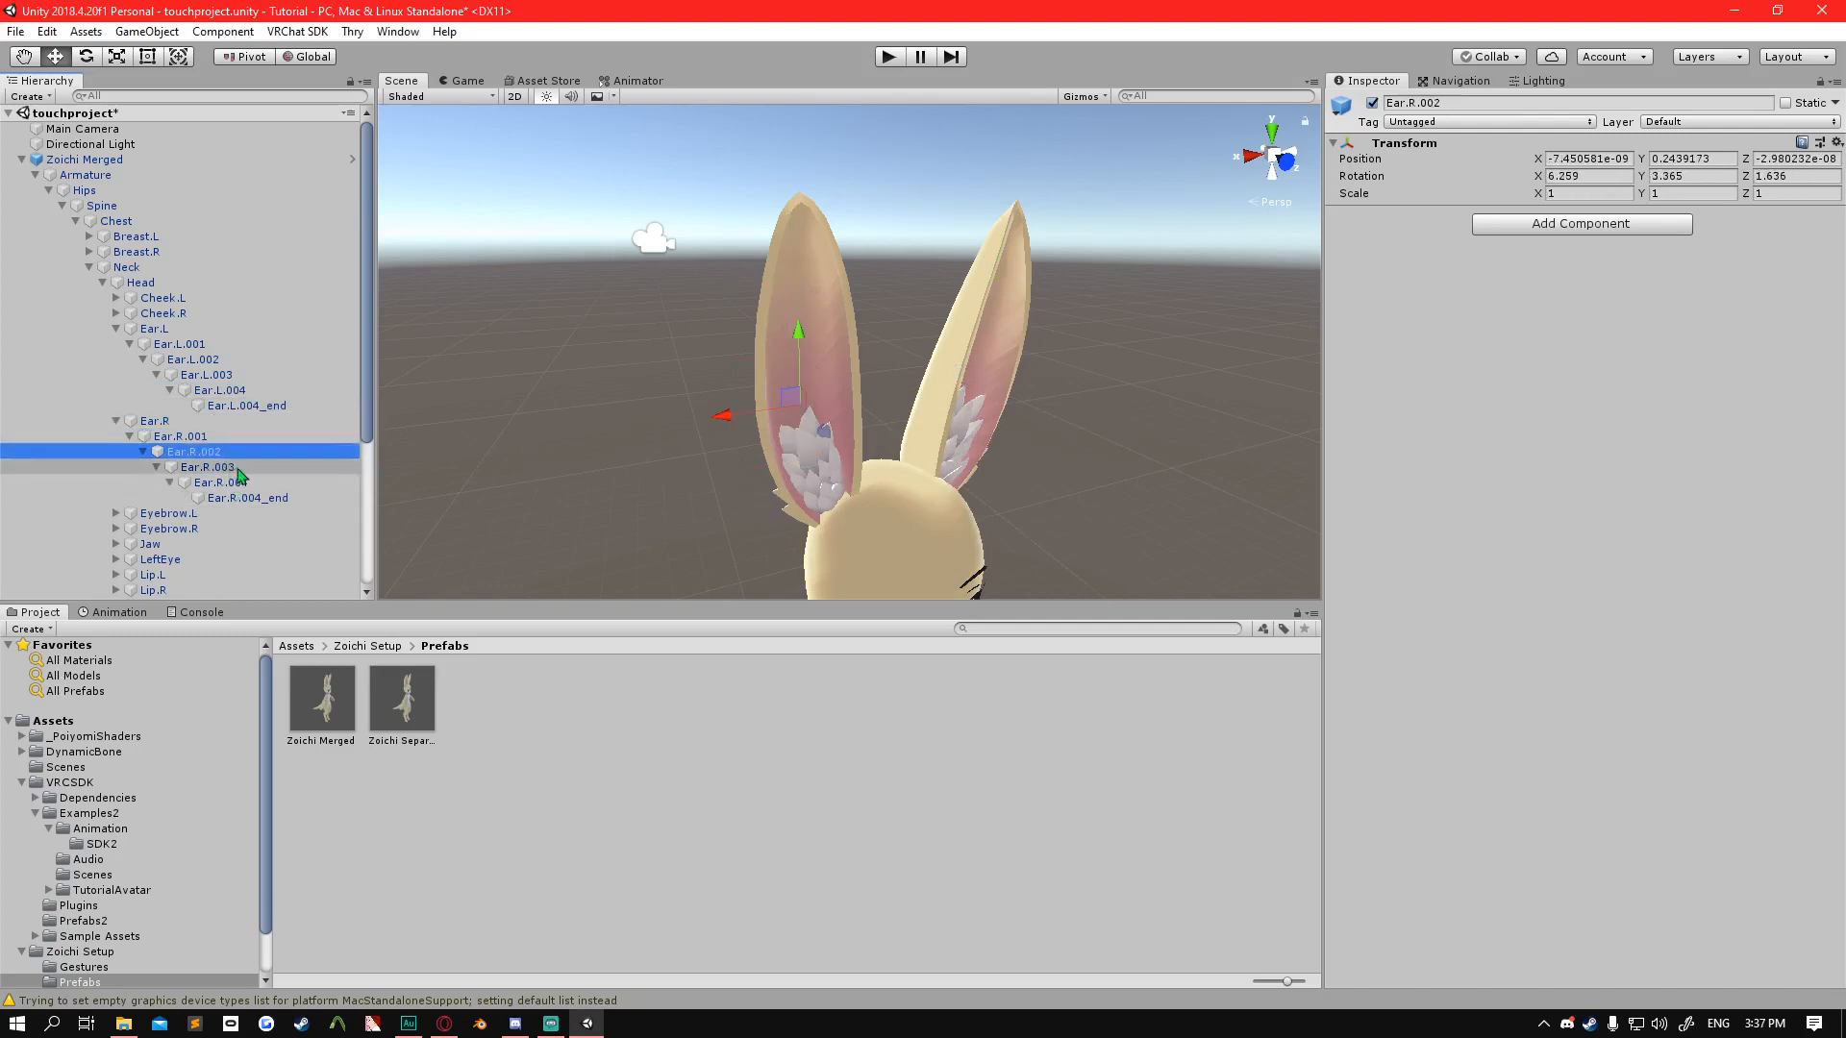
{"action": "left_click", "coordinate": [256, 482]}
{"action": "left_click", "coordinate": [253, 469]}
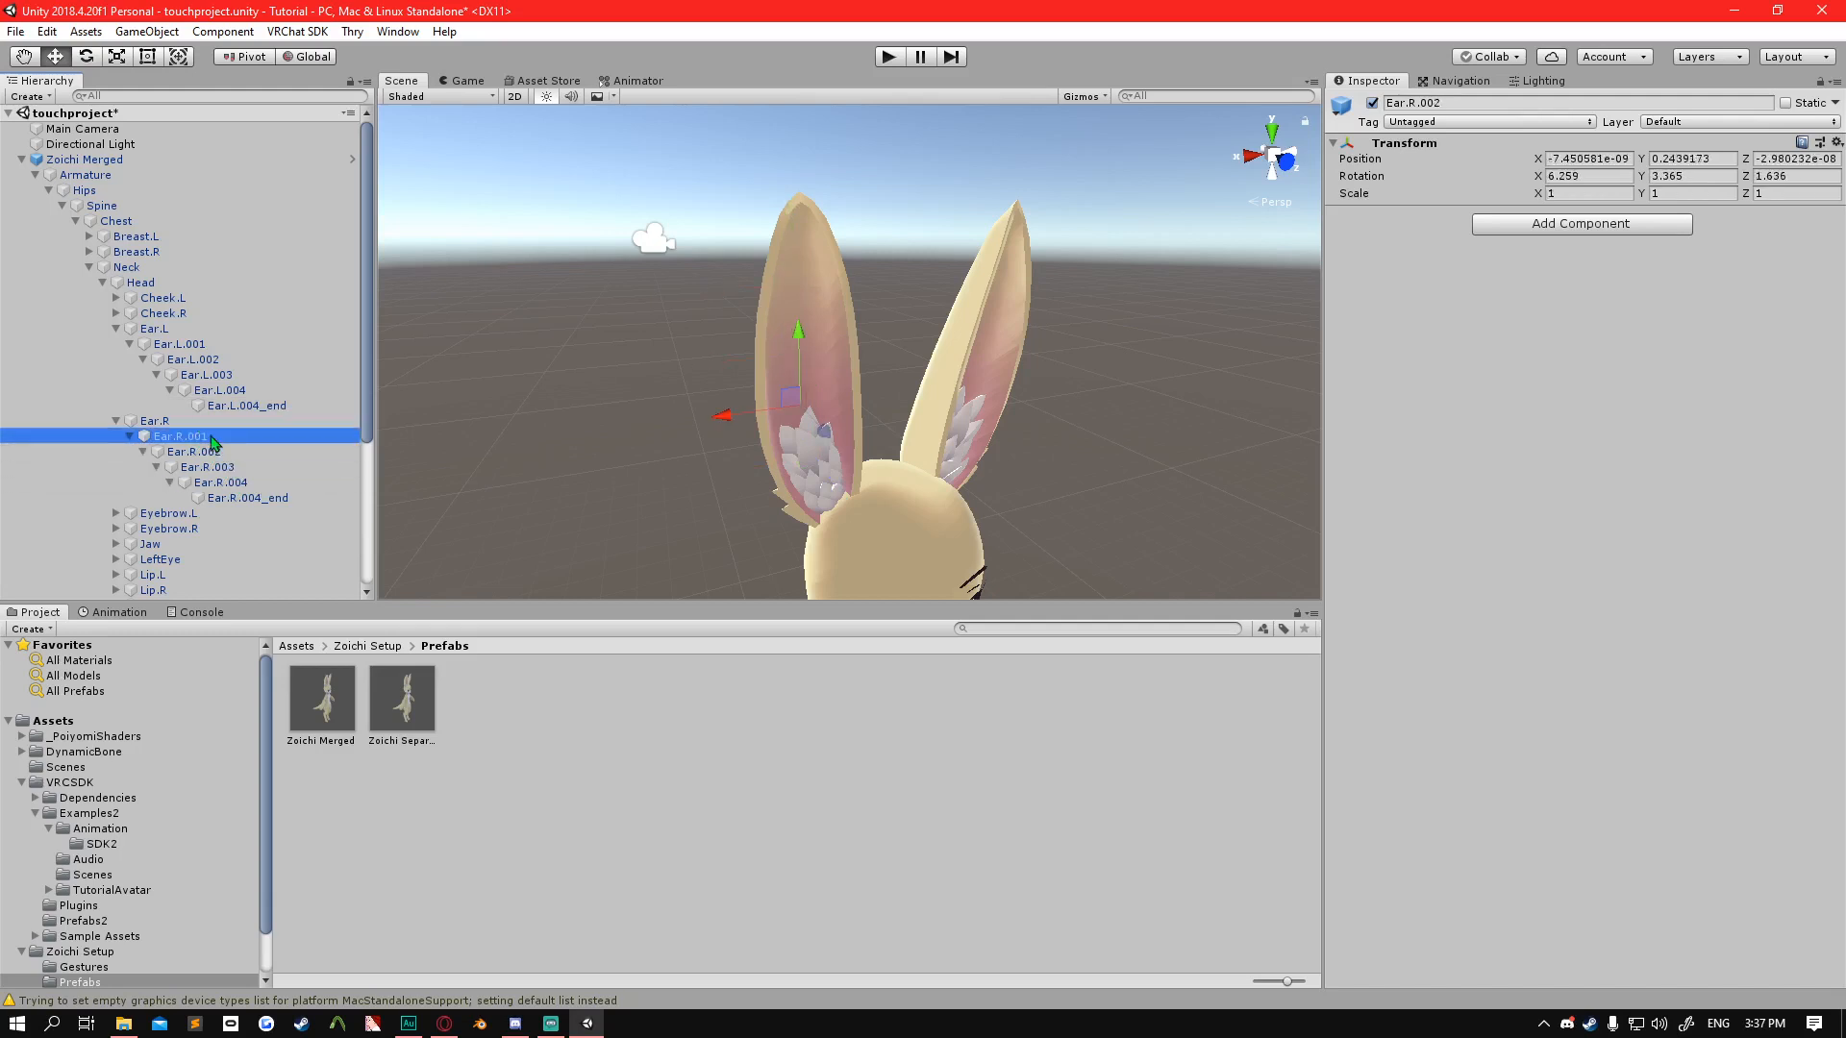
{"action": "left_click", "coordinate": [260, 496]}
{"action": "left_click", "coordinate": [258, 482]}
{"action": "left_click", "coordinate": [229, 454]}
{"action": "left_click", "coordinate": [221, 439]}
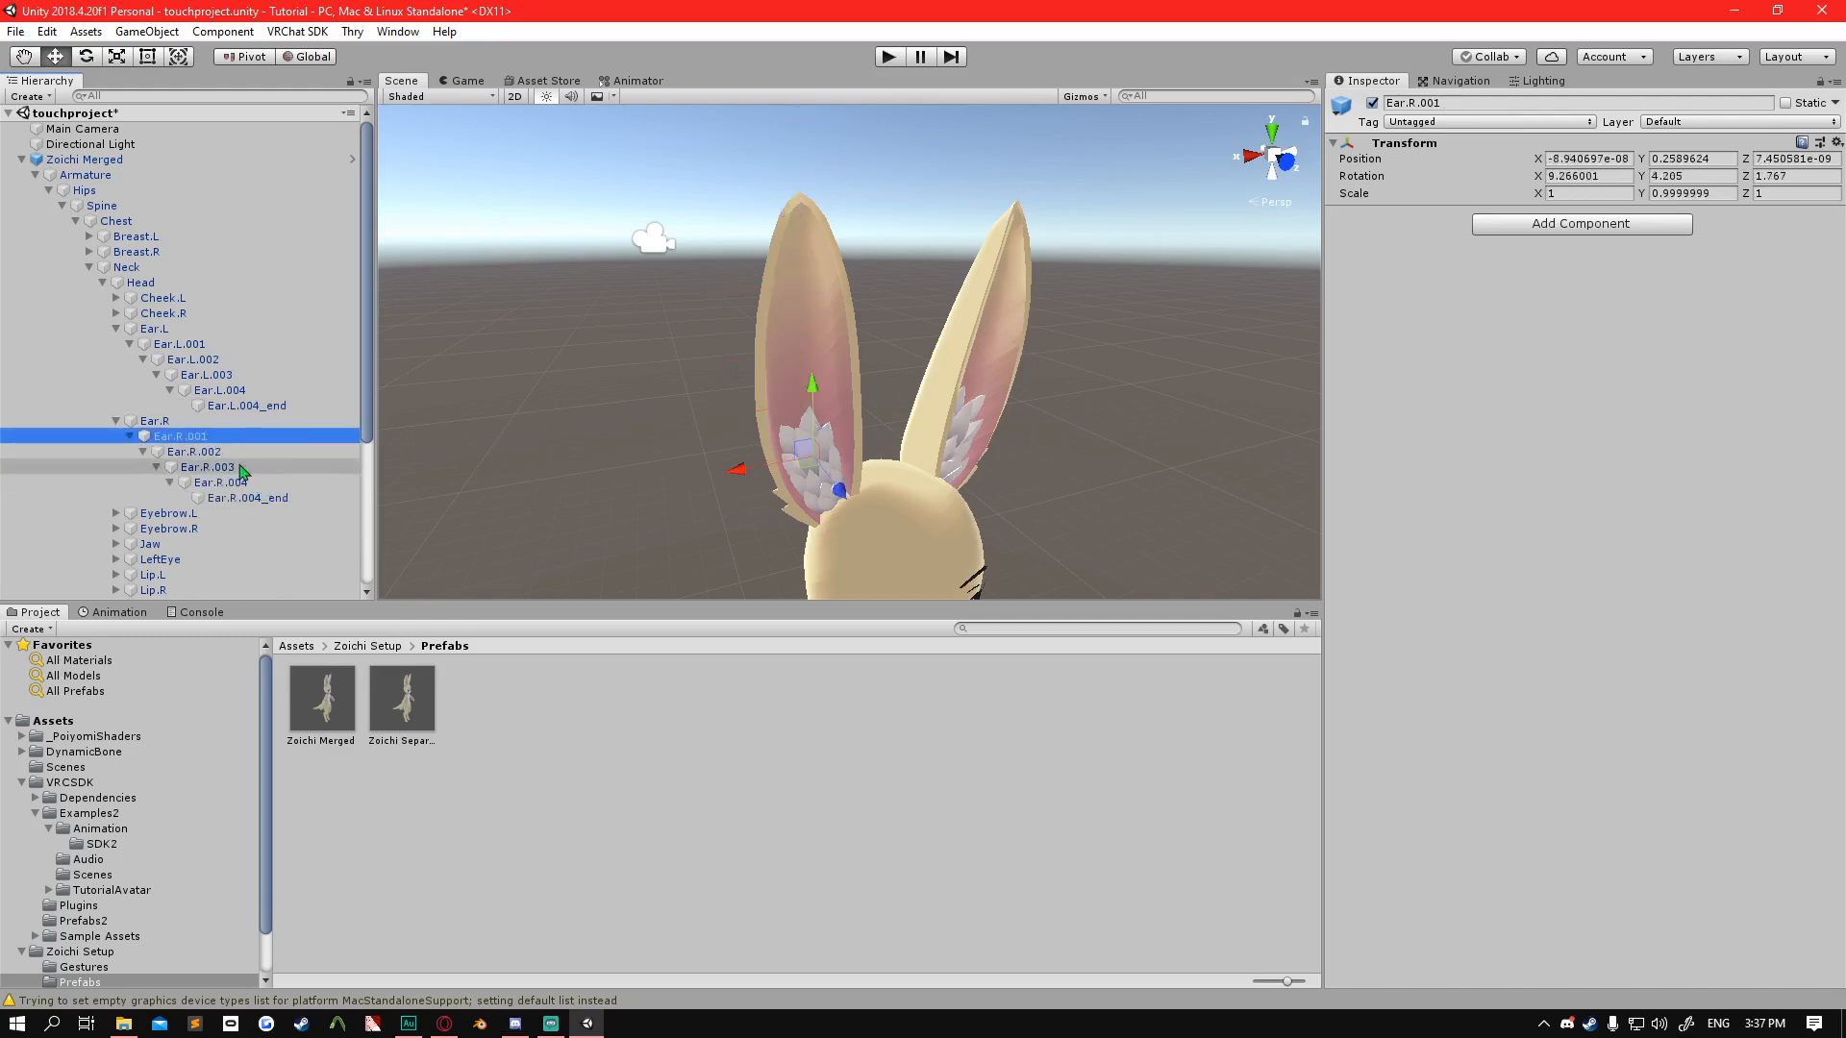
{"action": "left_click", "coordinate": [245, 480]}
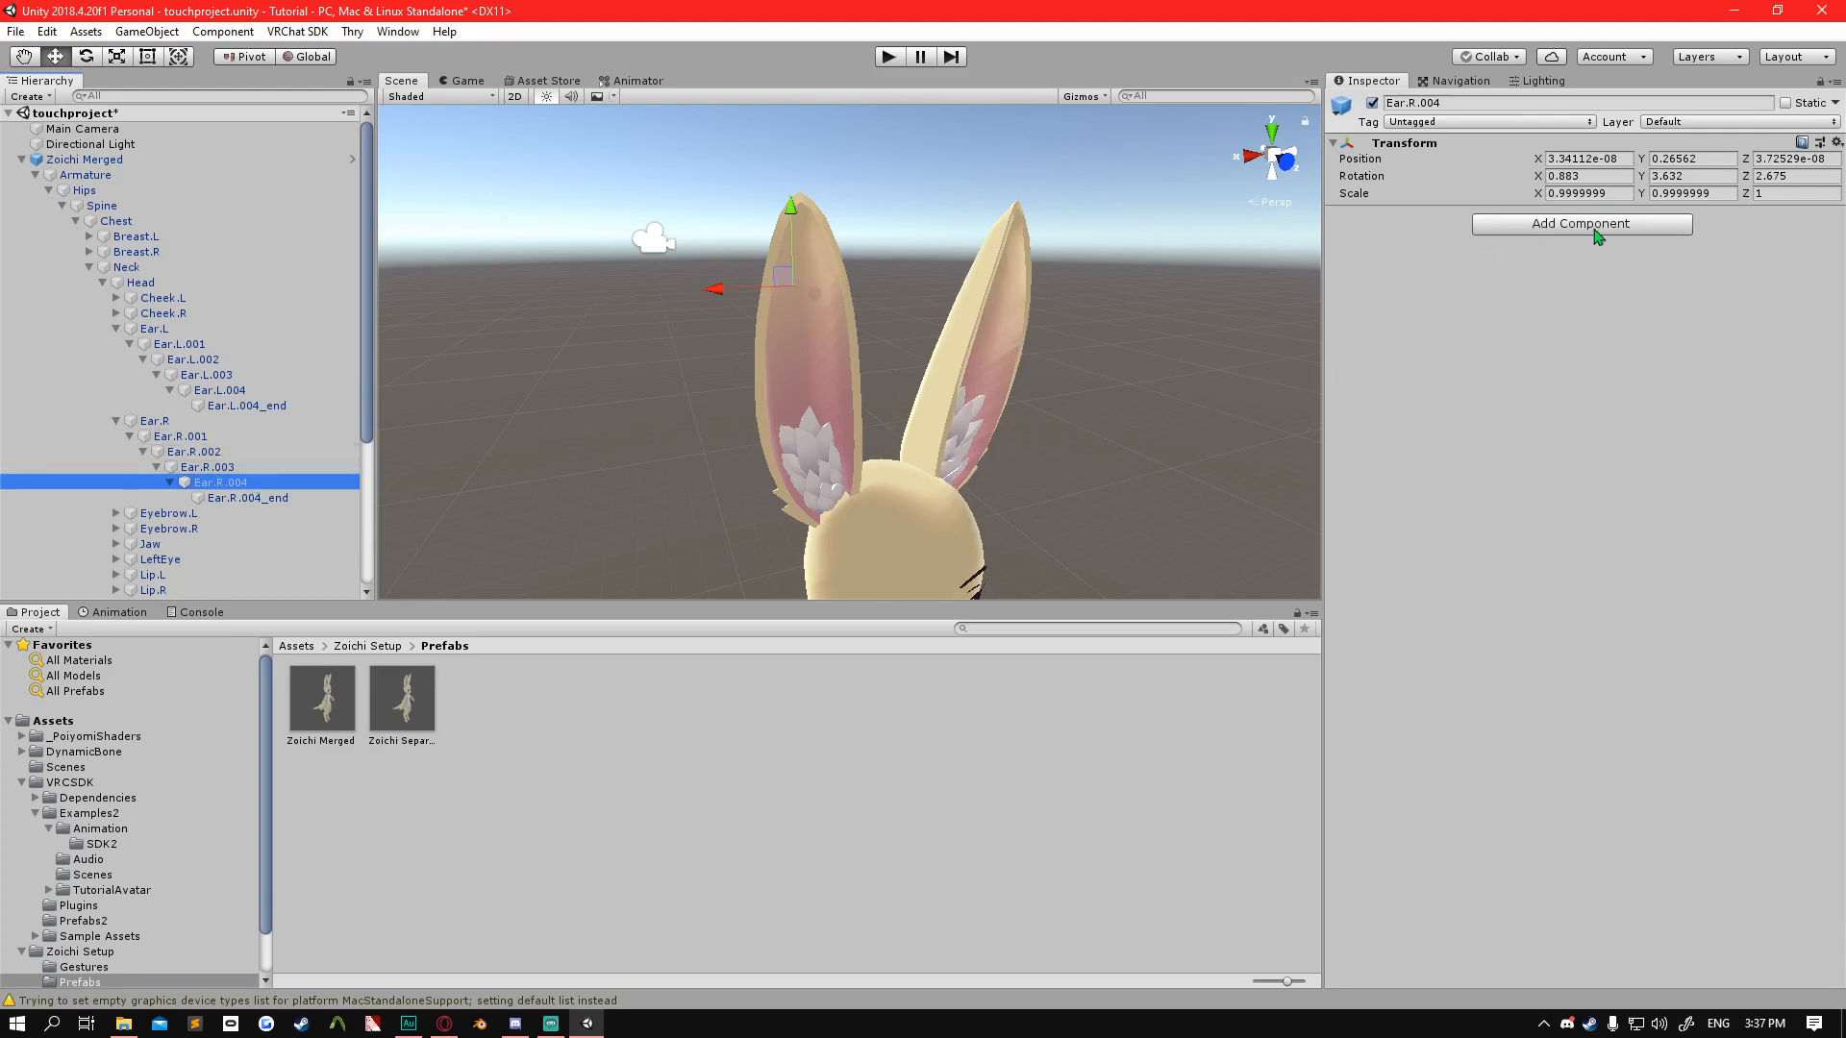
Add a Dynamic Bone component to Ear.R.002, Ear.R.003, Ear.R.004 and Ear.R.004_end together.
{"action": "left_click", "coordinate": [257, 500]}
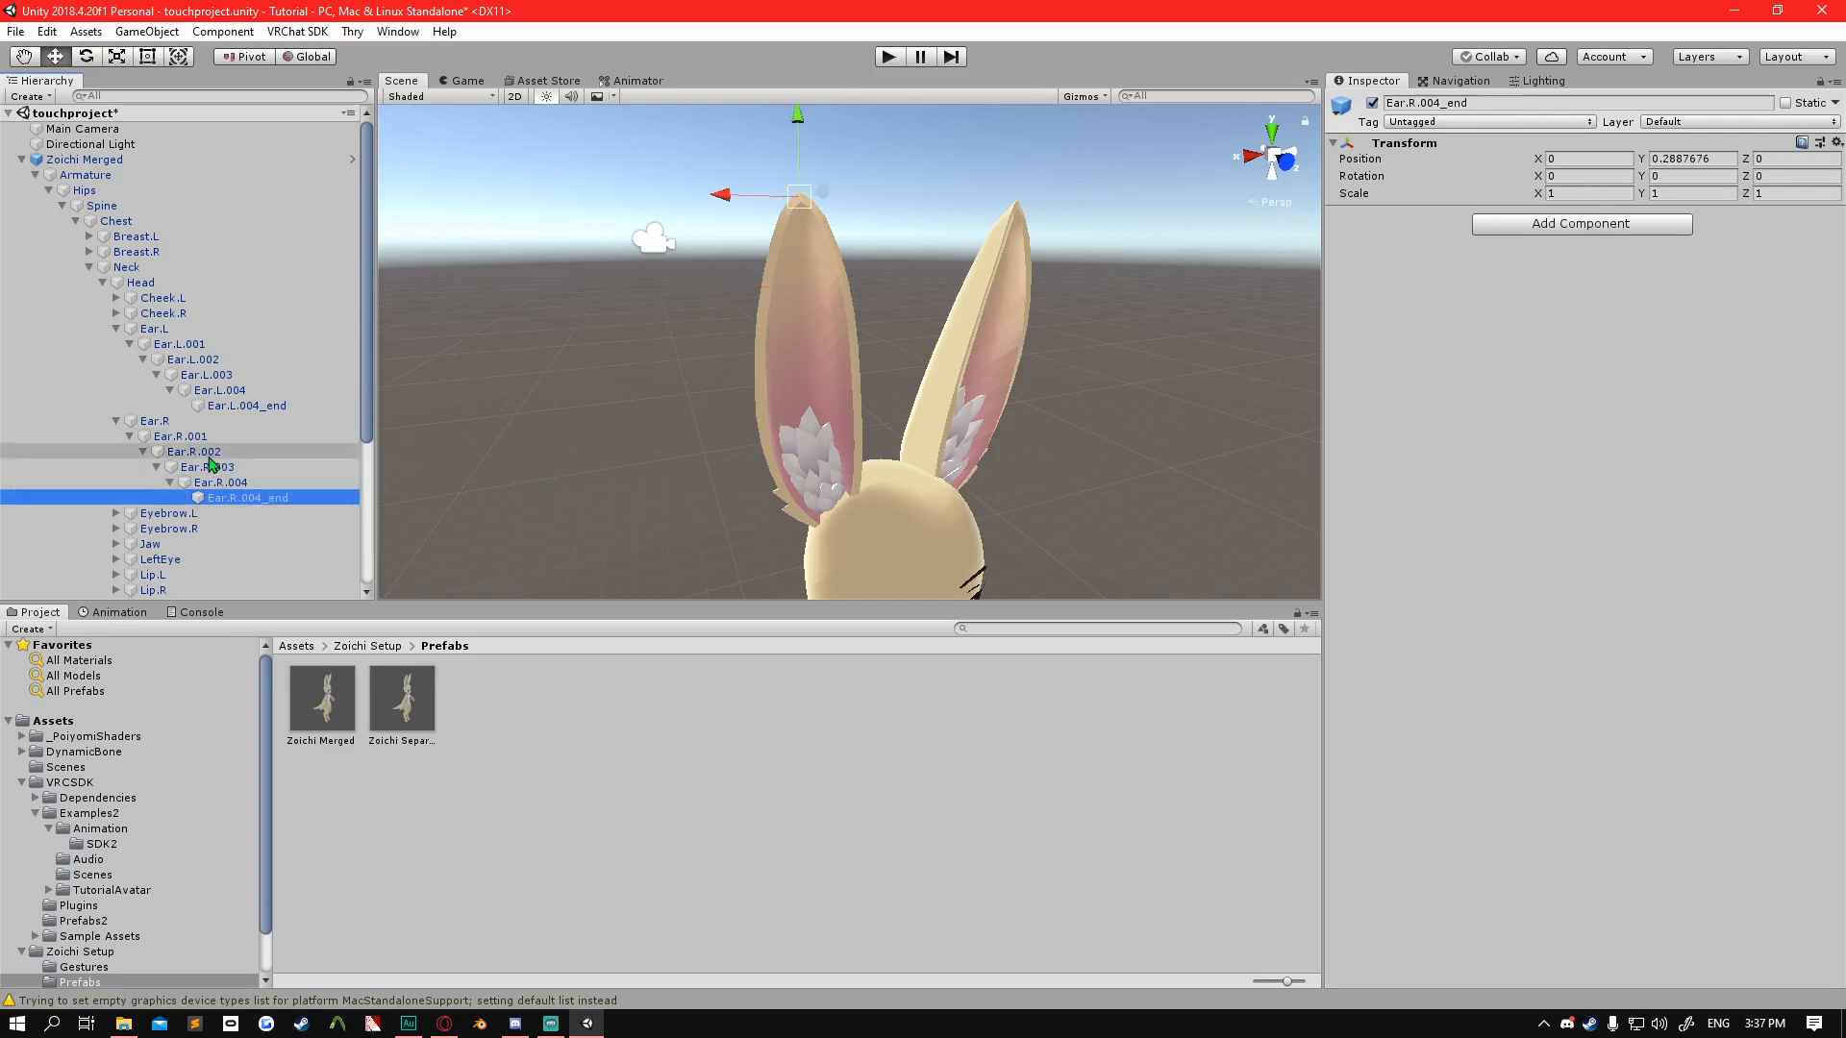
{"action": "left_click", "coordinate": [210, 457], "text": "shift"}
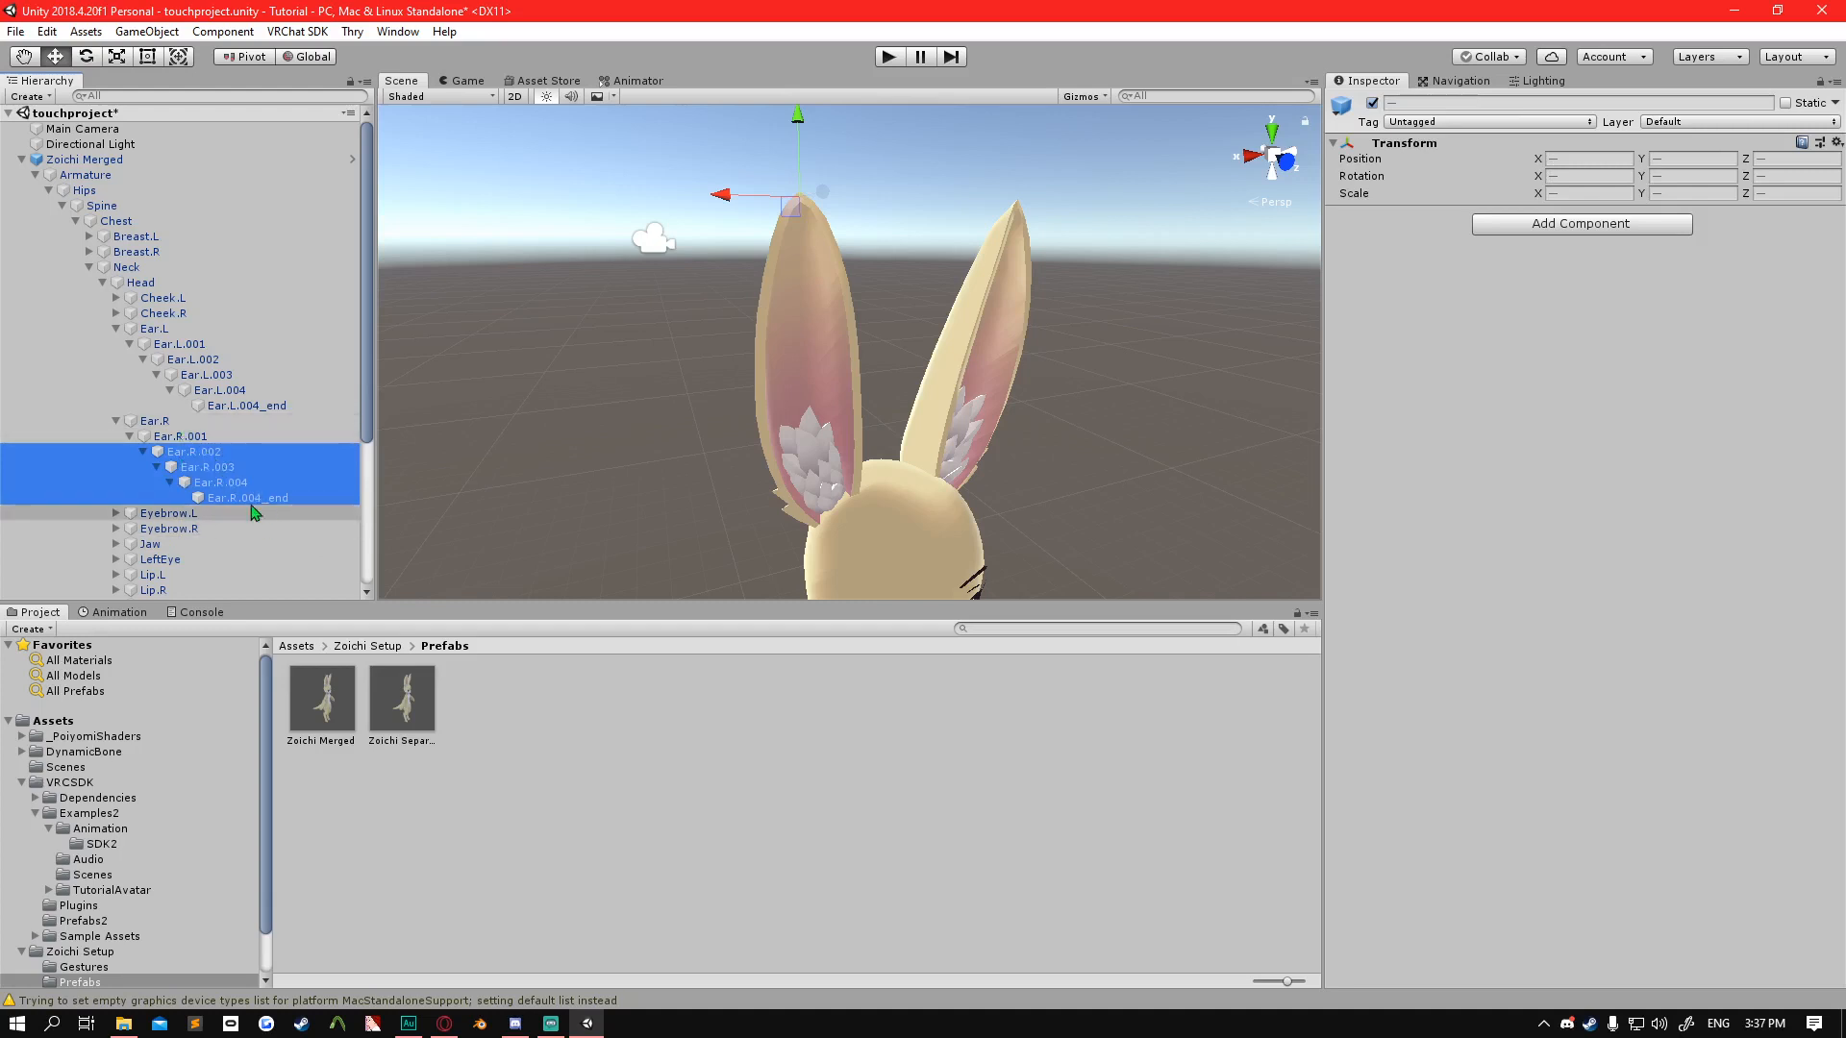
{"action": "left_click", "coordinate": [1580, 226]}
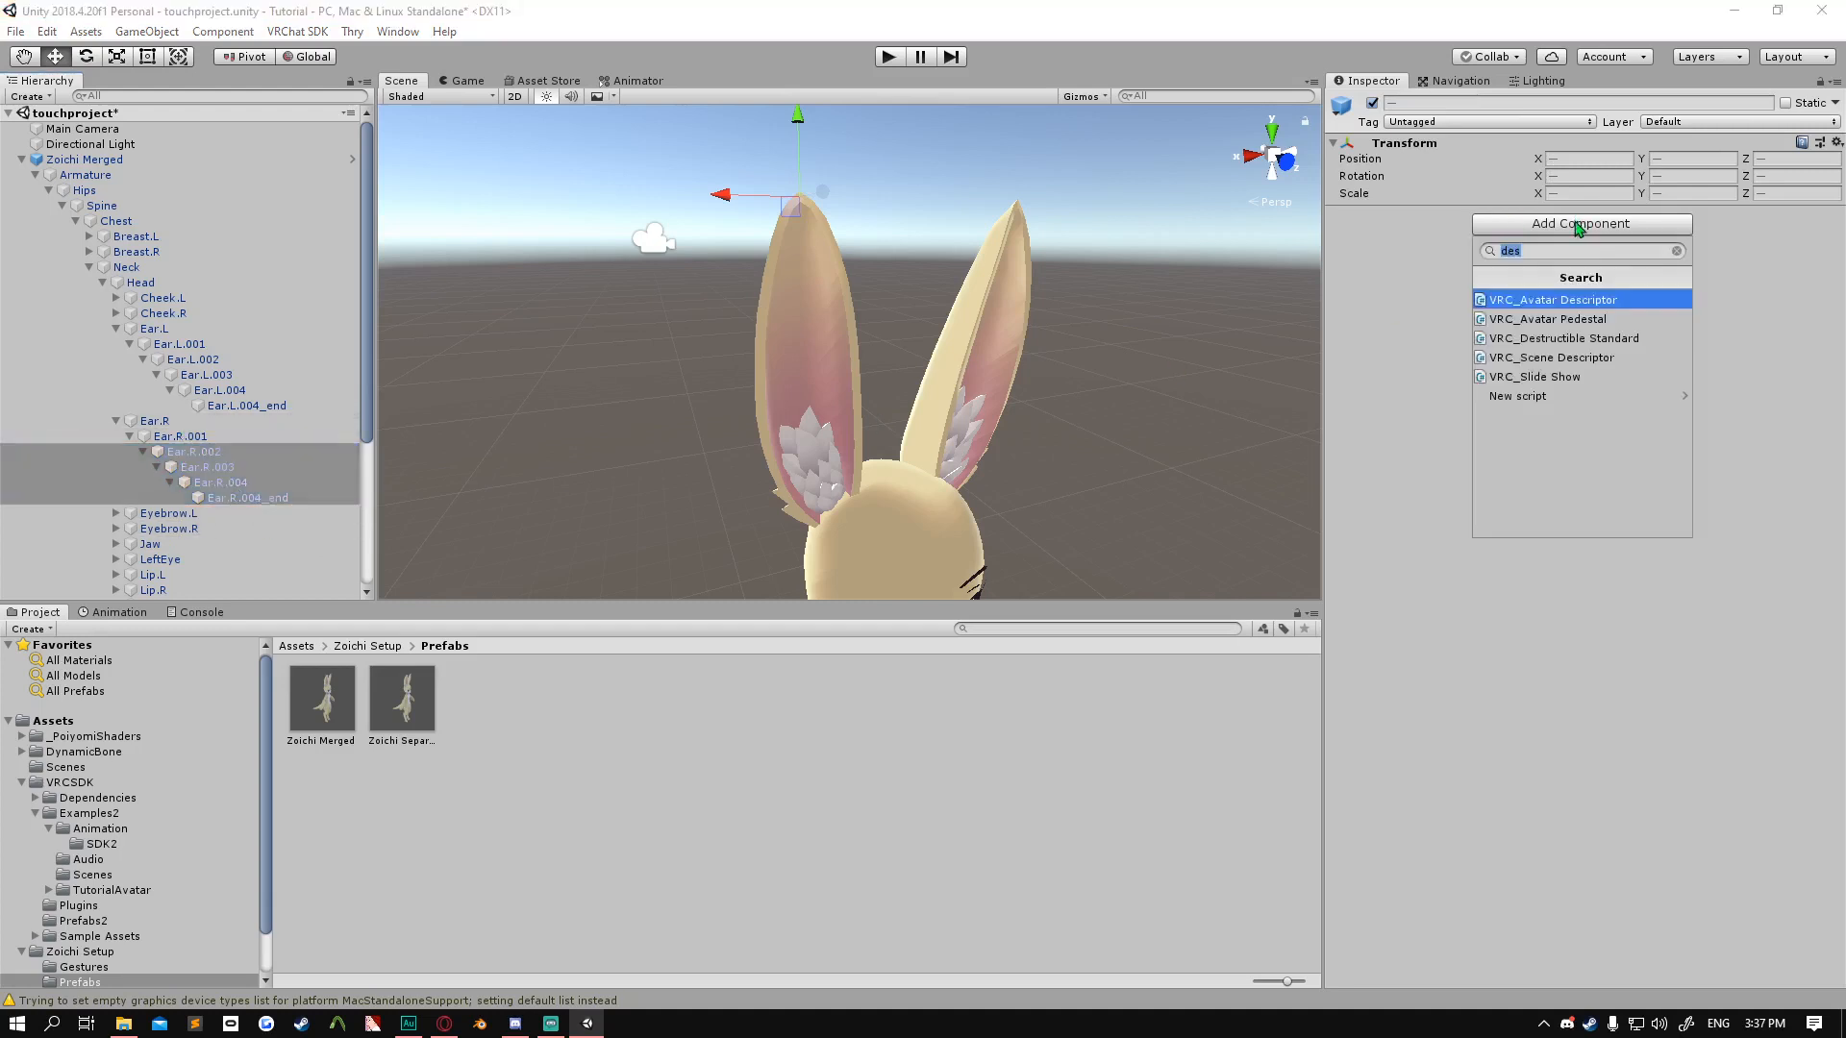
{"action": "type", "text": "dy"}
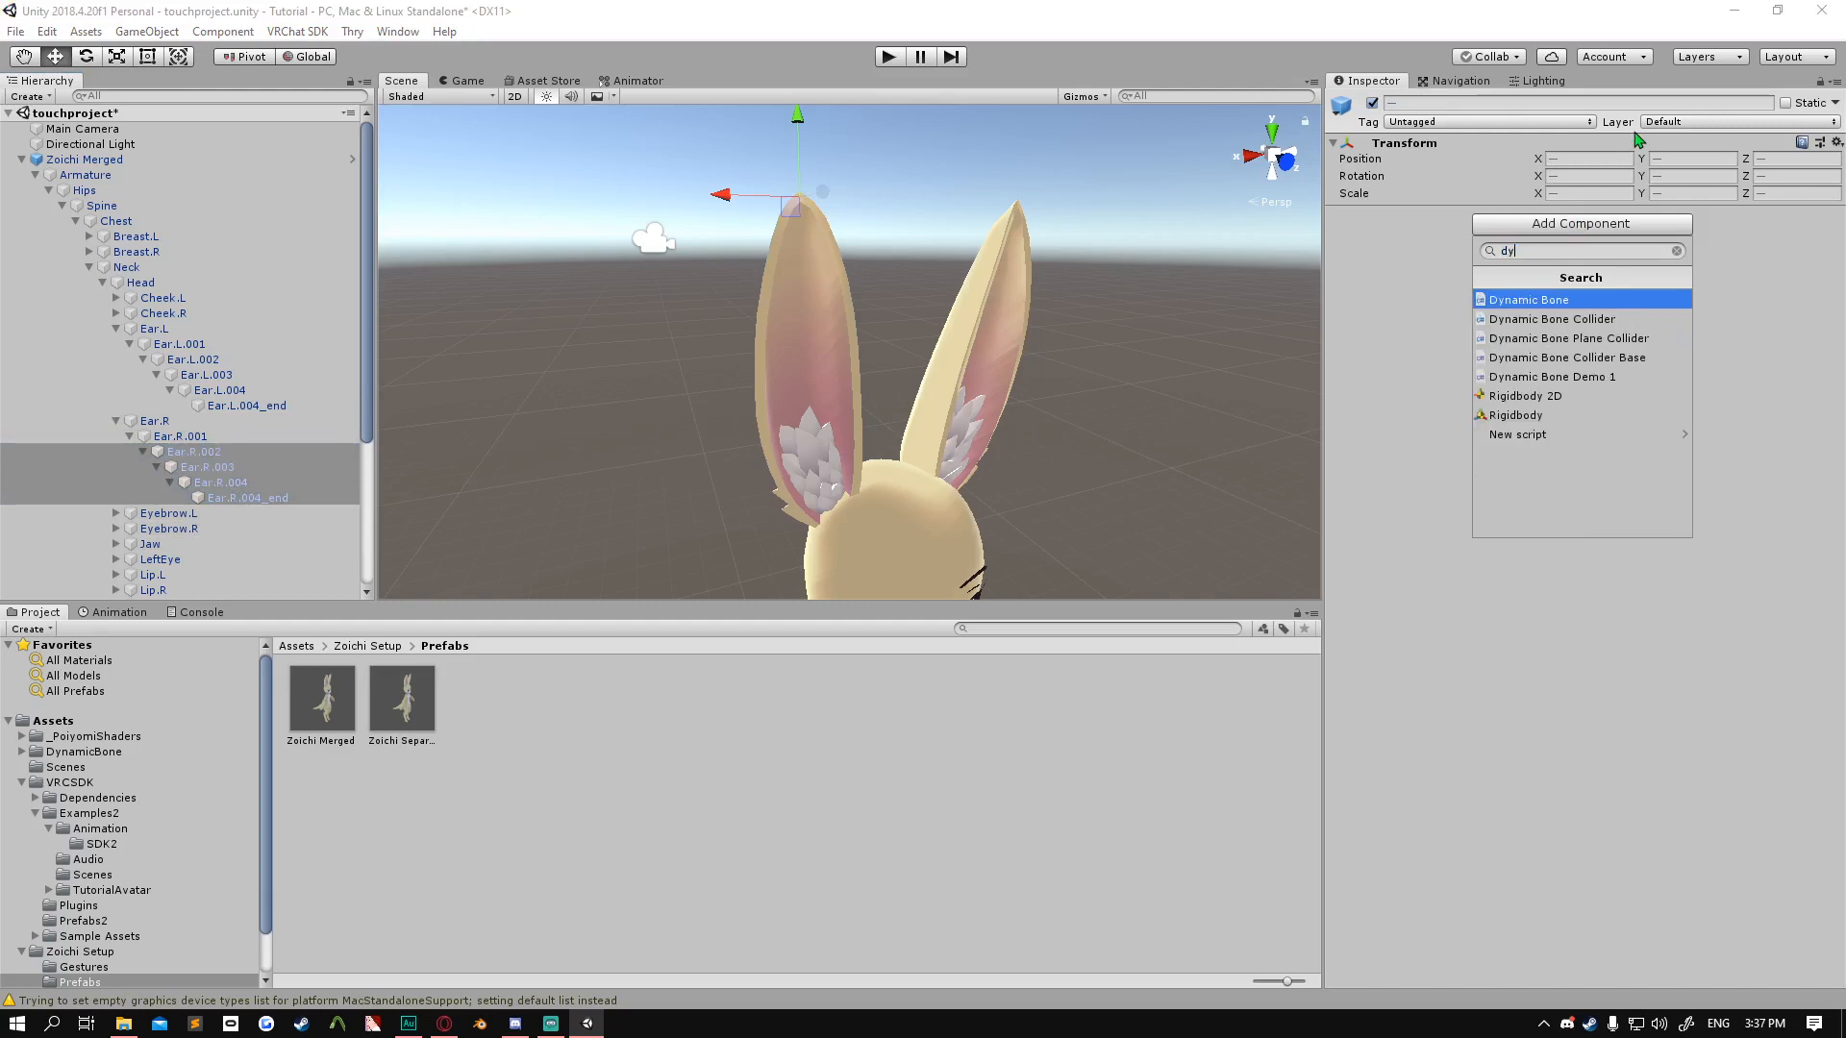
{"action": "left_click", "coordinate": [1529, 302]}
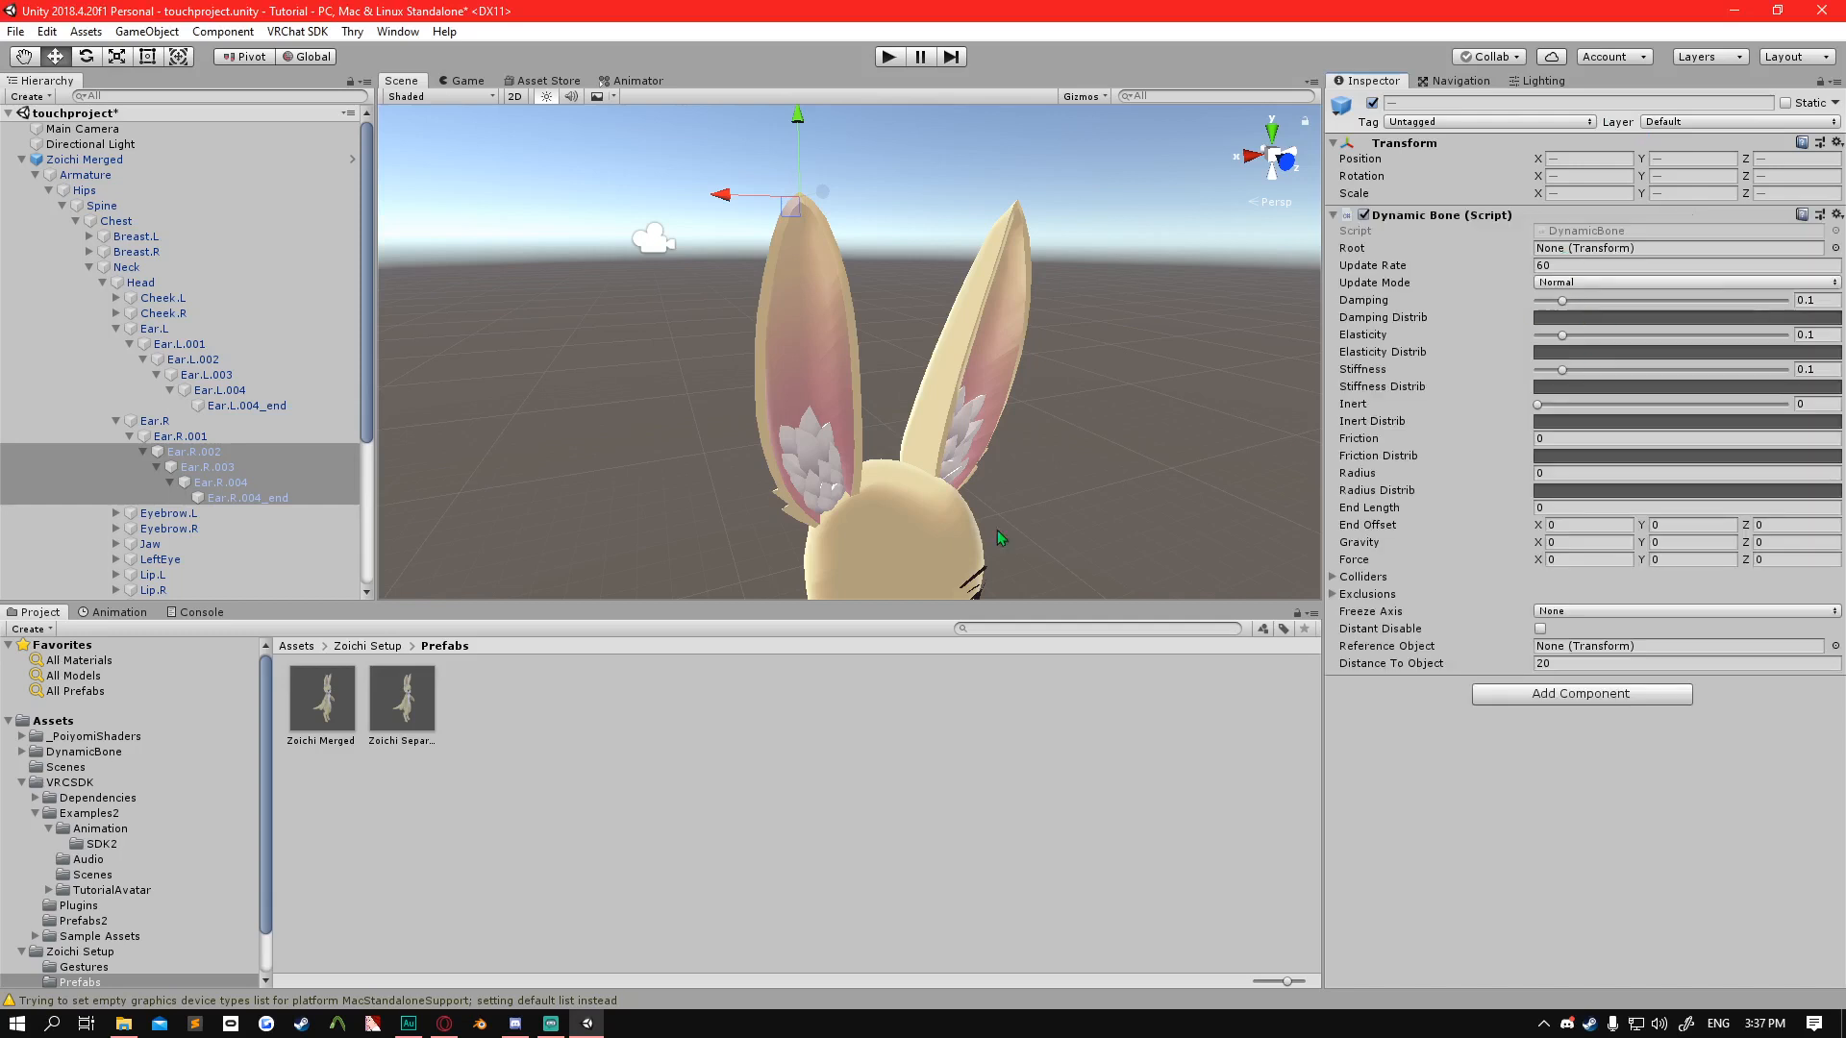
Assign each right ear bone from Ear.R.002 to Ear.R.004_end as the Root of its own Dynamic Bone component.
{"action": "left_click", "coordinate": [215, 454]}
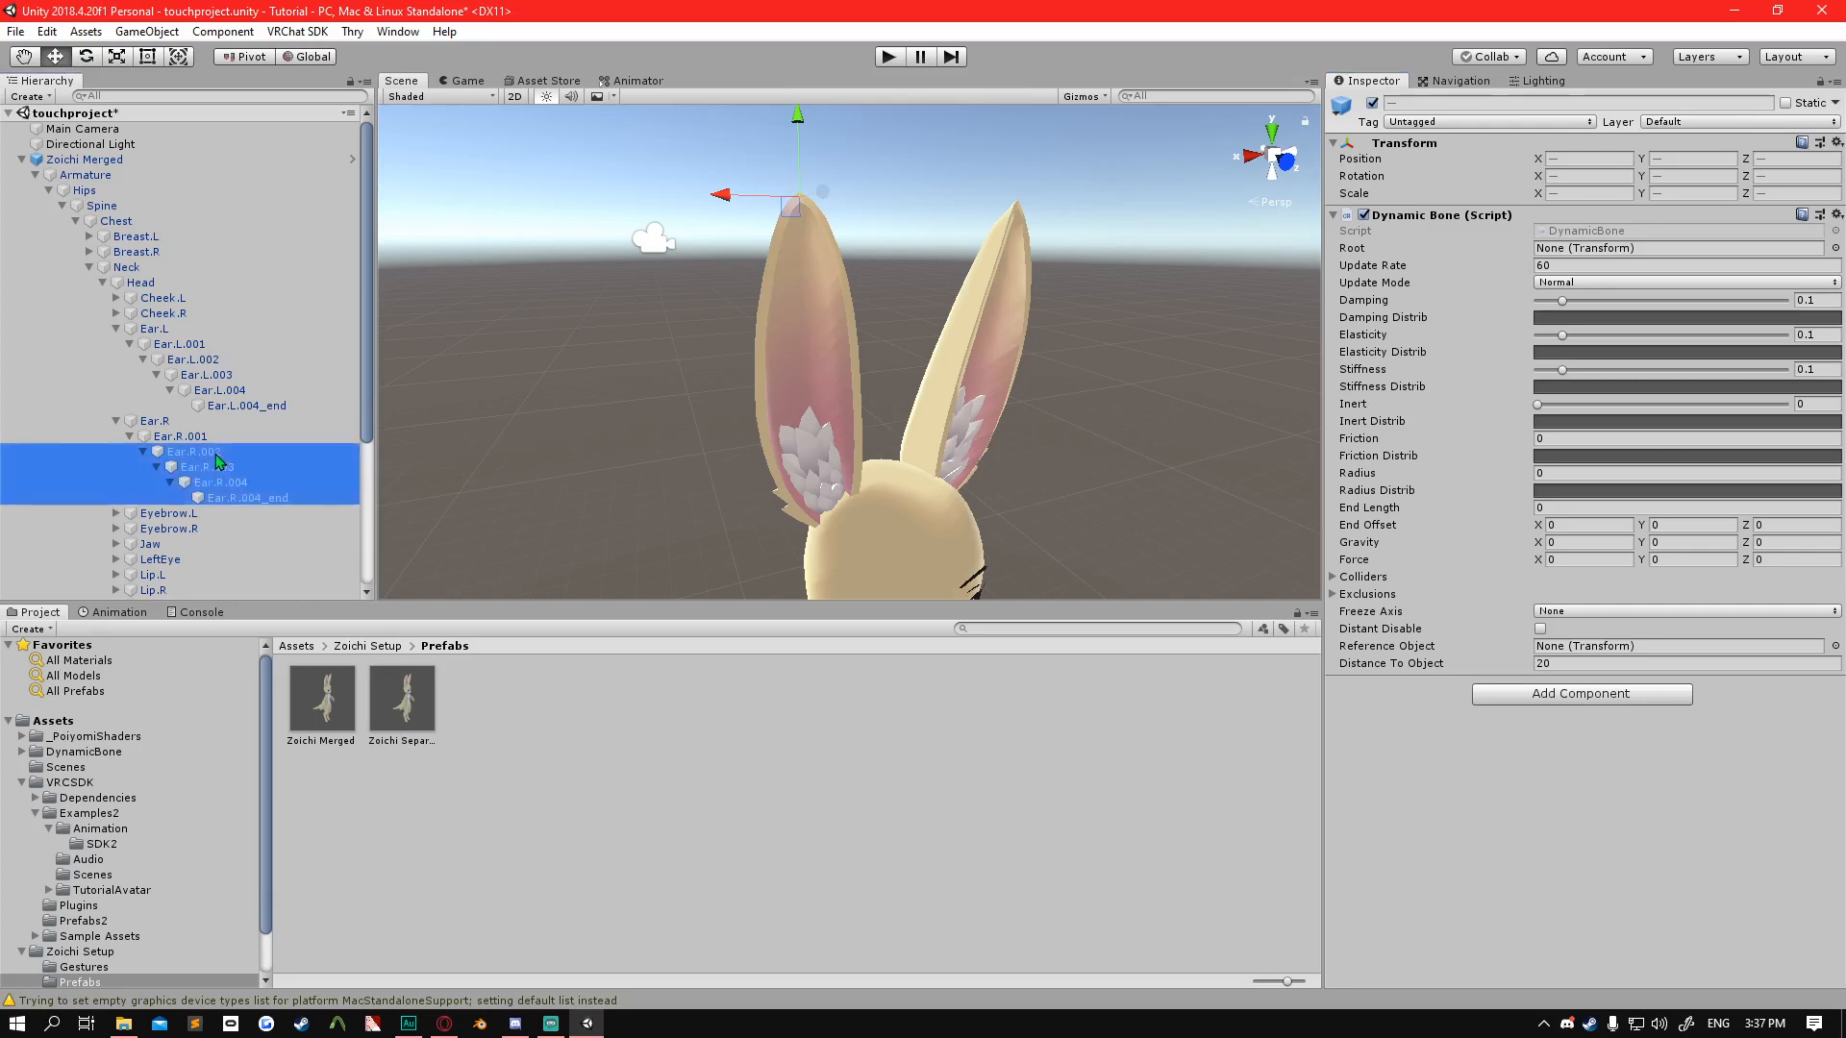
{"action": "left_click_drag", "start_coordinate": [190, 462], "coordinate": [1599, 254]}
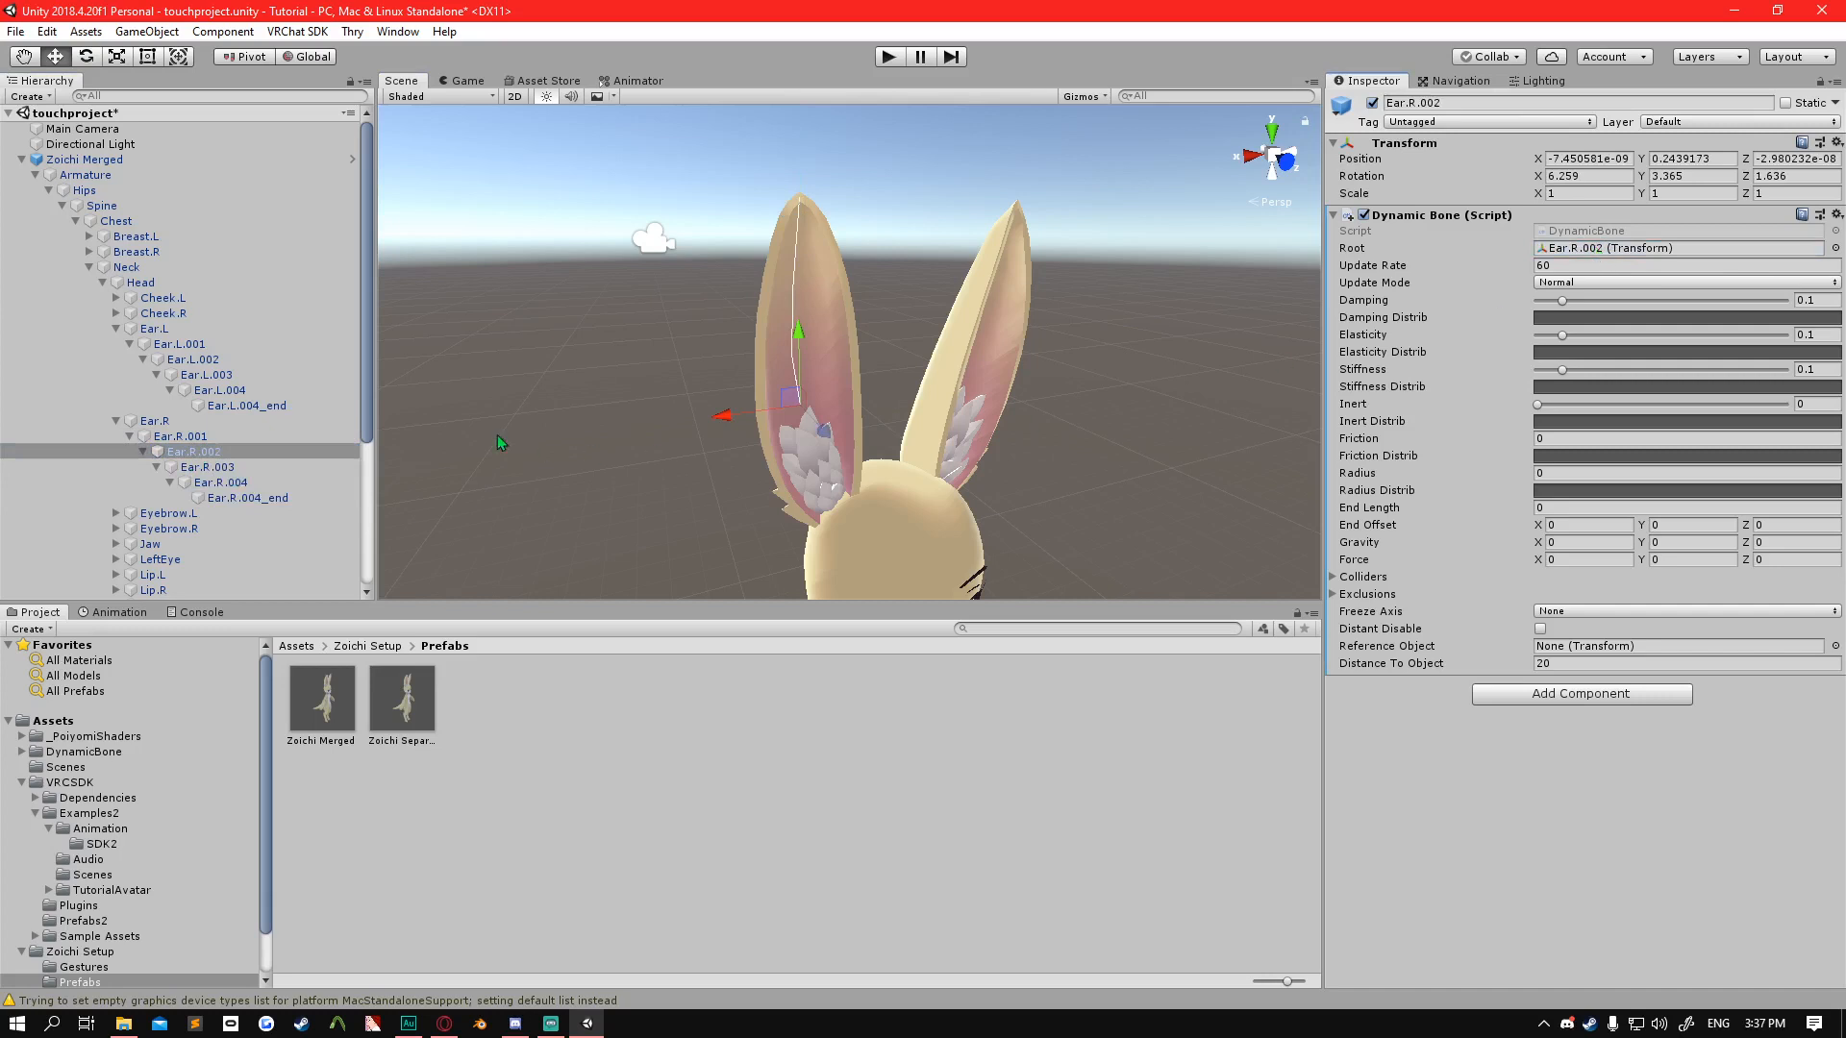
{"action": "left_click_drag", "start_coordinate": [206, 467], "coordinate": [1593, 251]}
{"action": "left_click", "coordinate": [221, 486]}
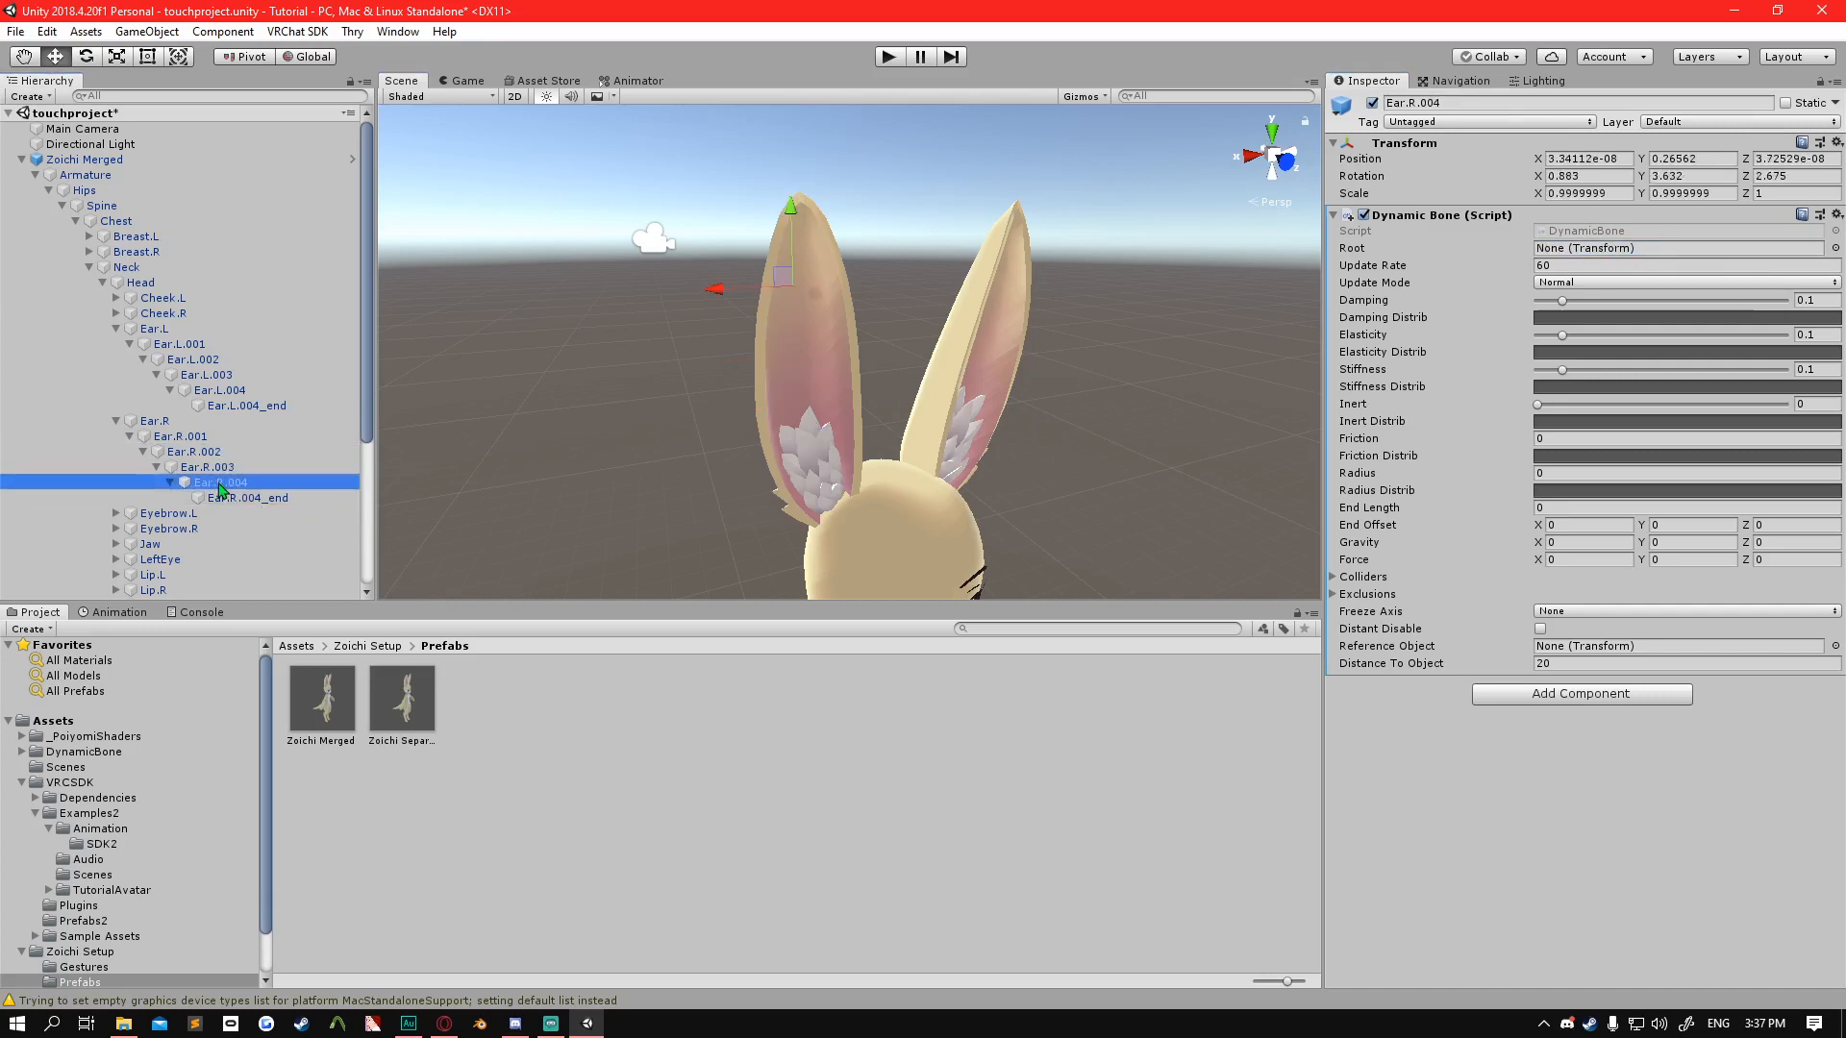
{"action": "left_click_drag", "start_coordinate": [222, 489], "coordinate": [1619, 252]}
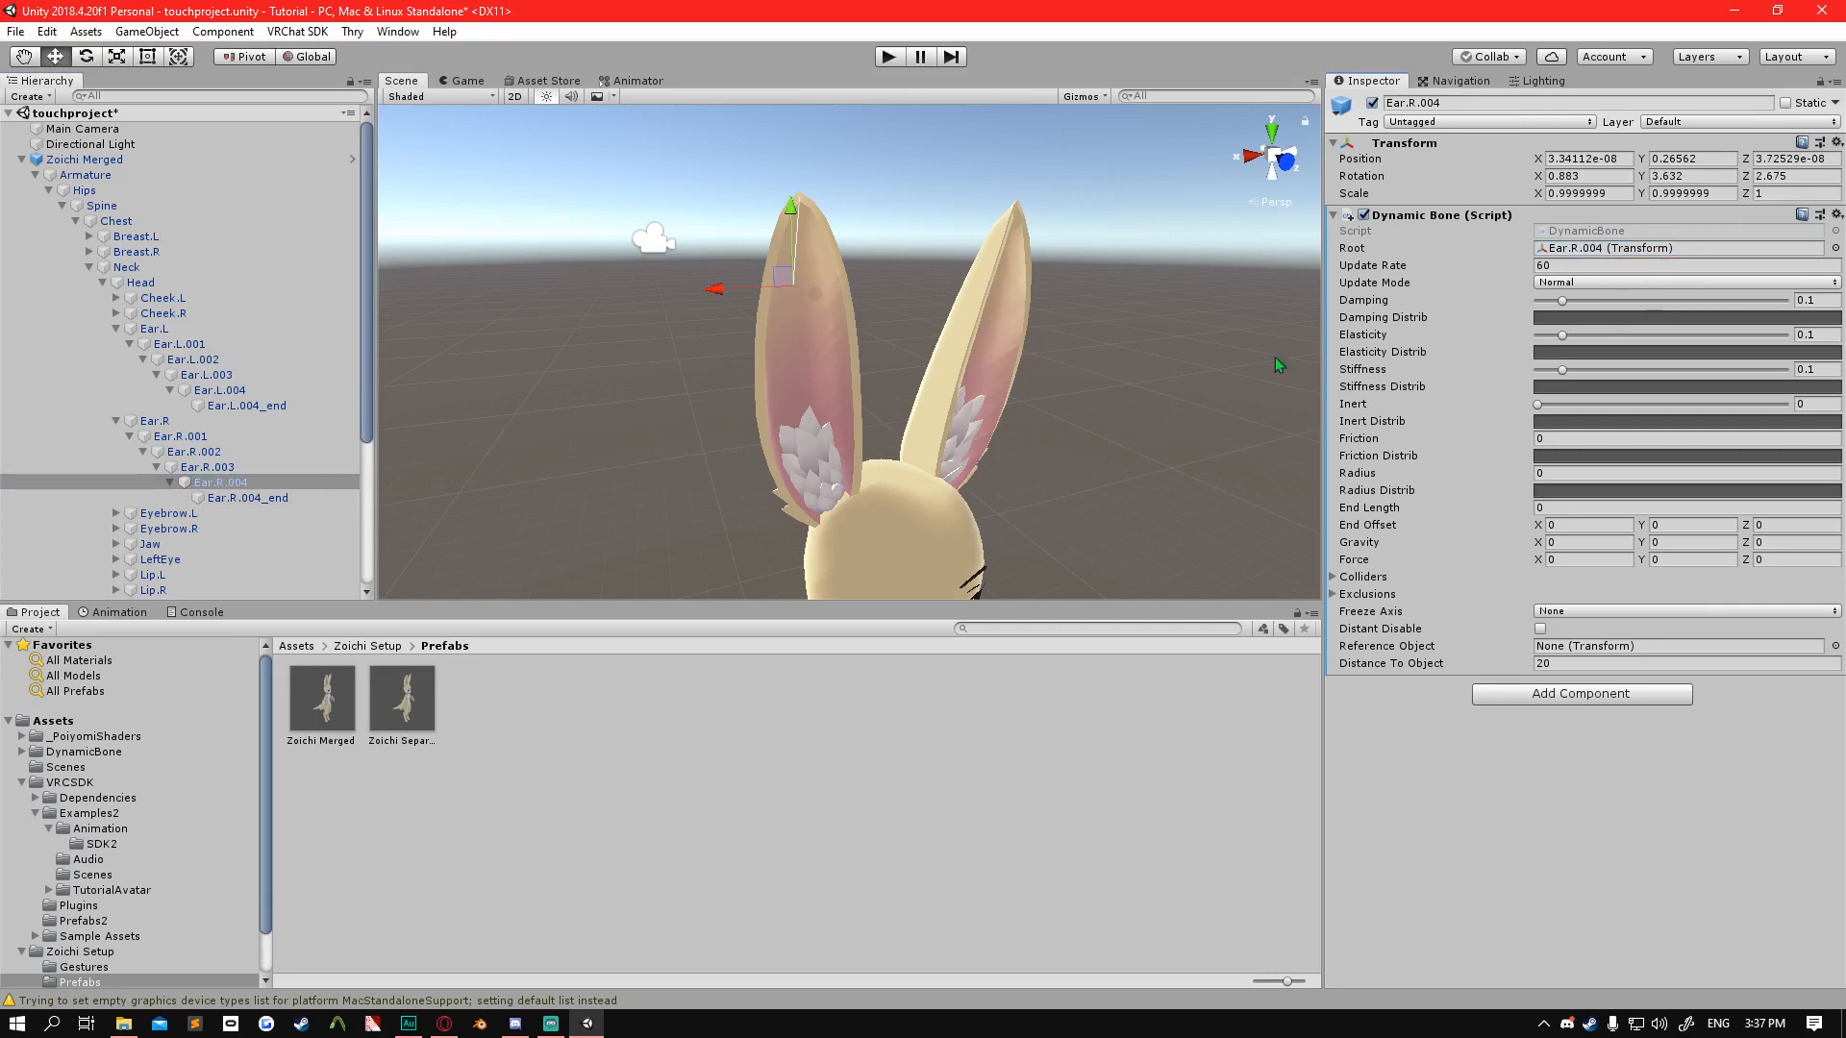
{"action": "left_click", "coordinate": [251, 499]}
{"action": "left_click_drag", "start_coordinate": [248, 500], "coordinate": [1640, 250]}
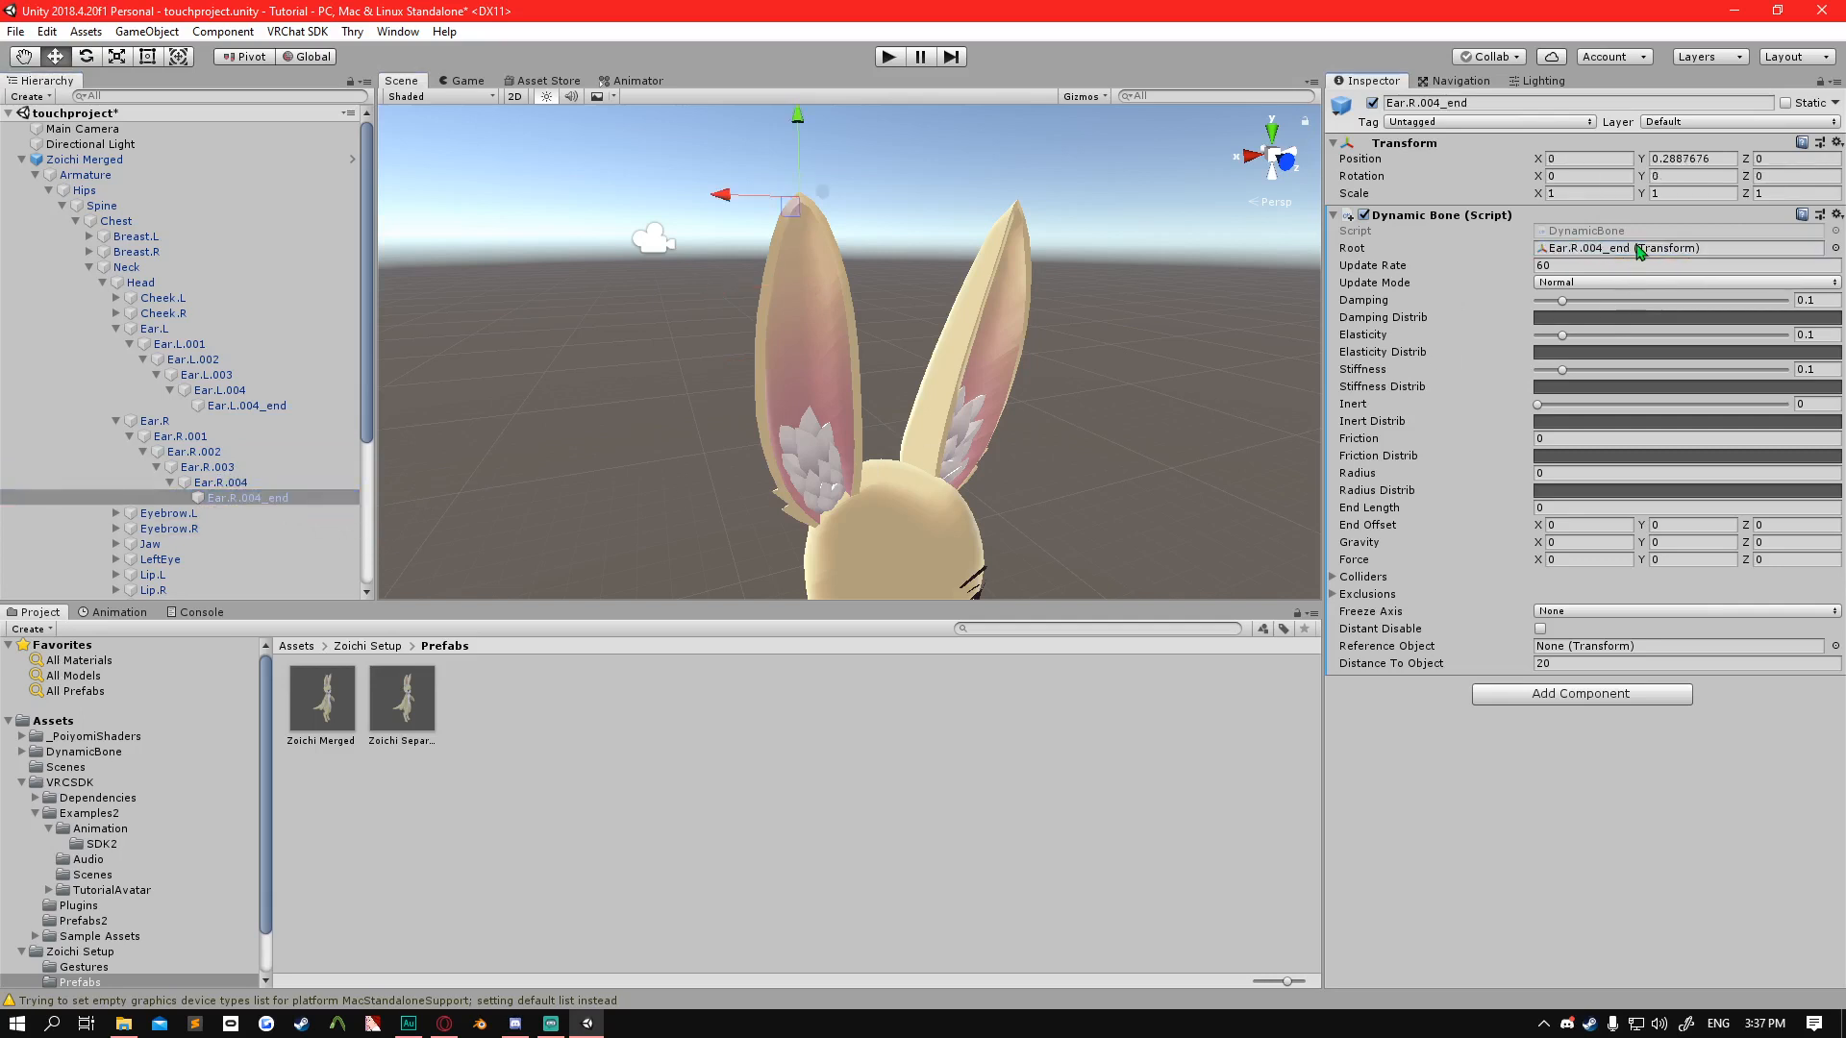
Select Ear.R.002, enter play mode and show the avatar in the Scene view.
{"action": "left_click", "coordinate": [196, 452]}
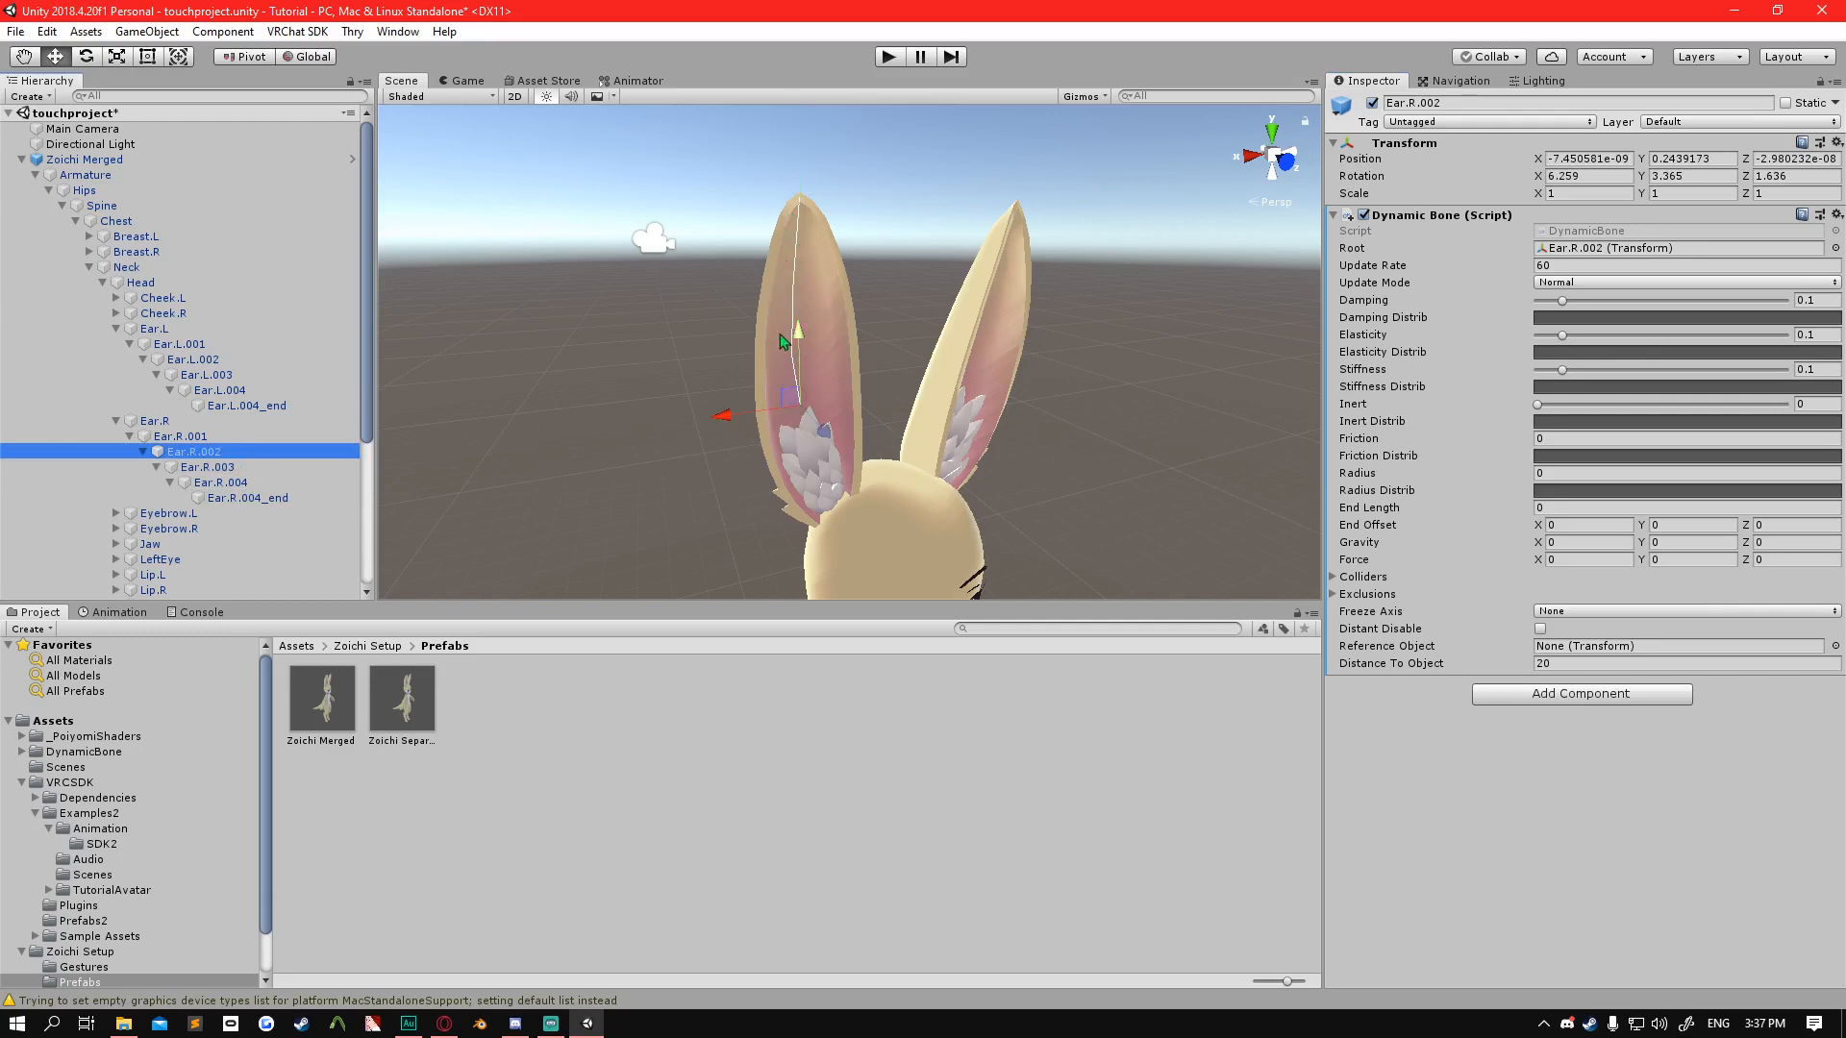
{"action": "left_click", "coordinate": [892, 57]}
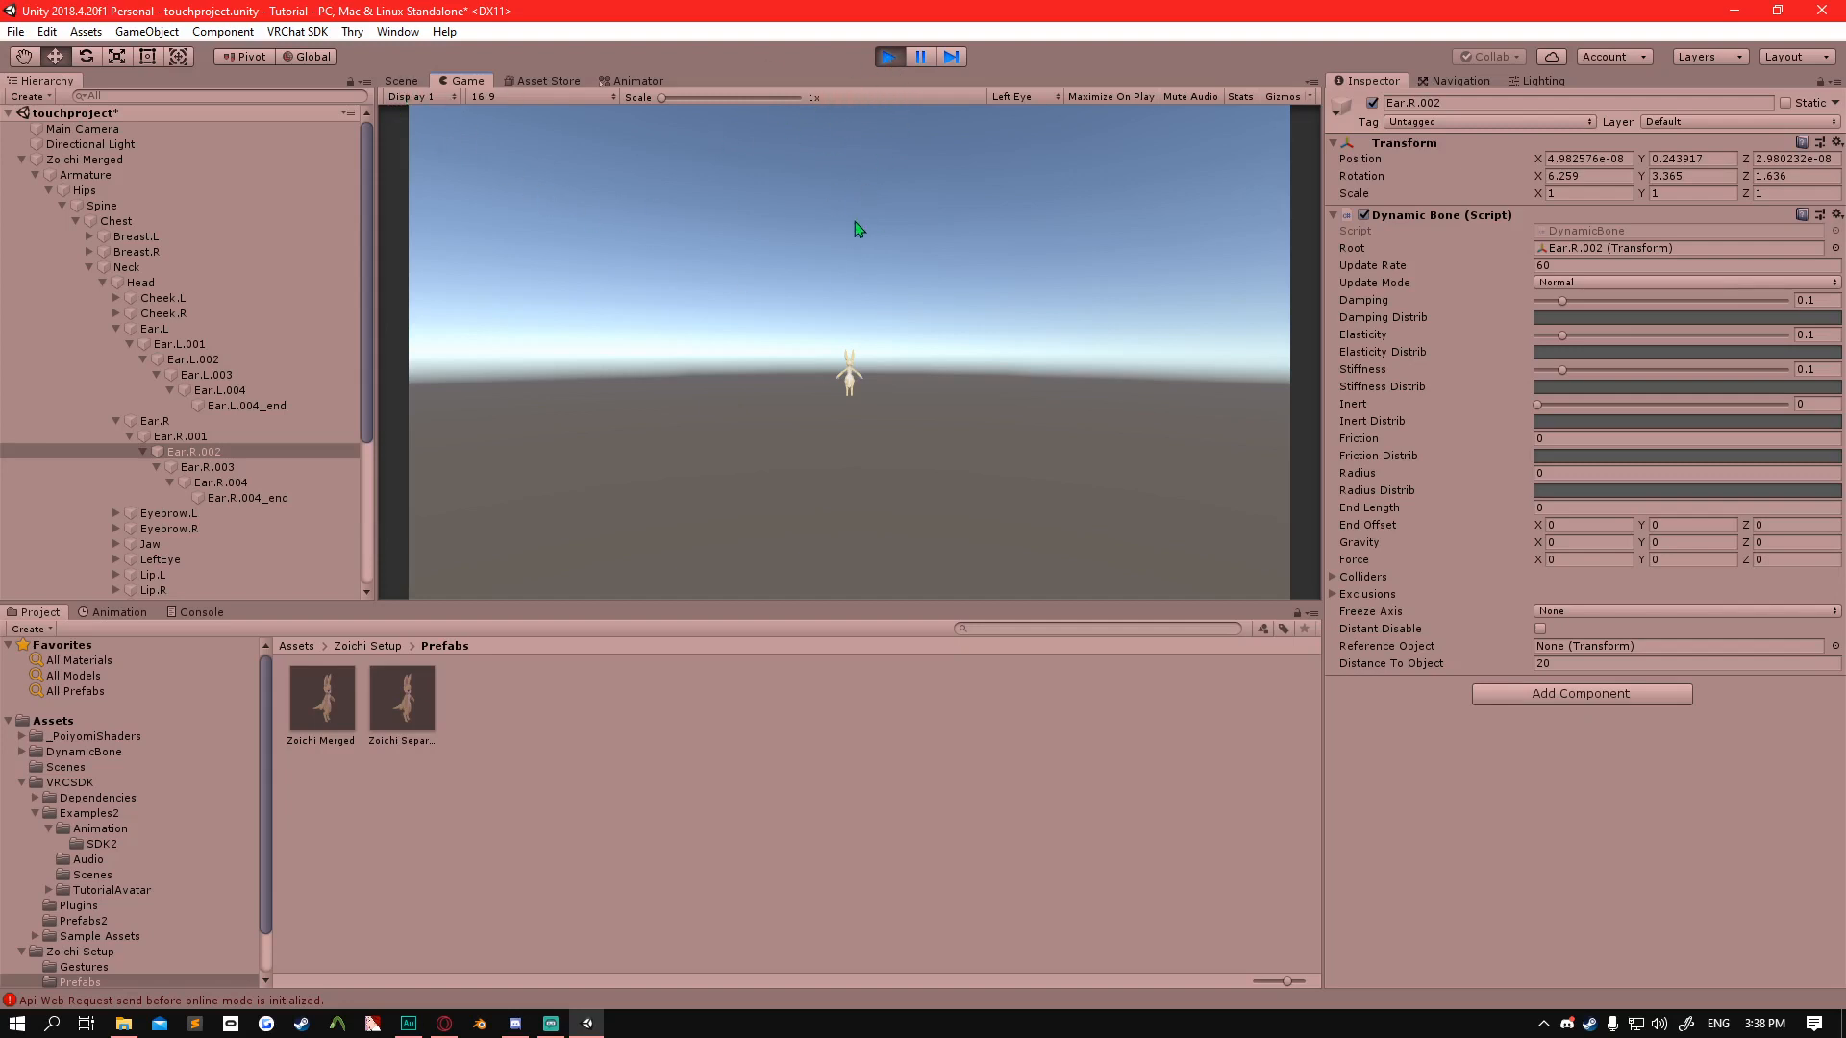
{"action": "left_click", "coordinate": [402, 81]}
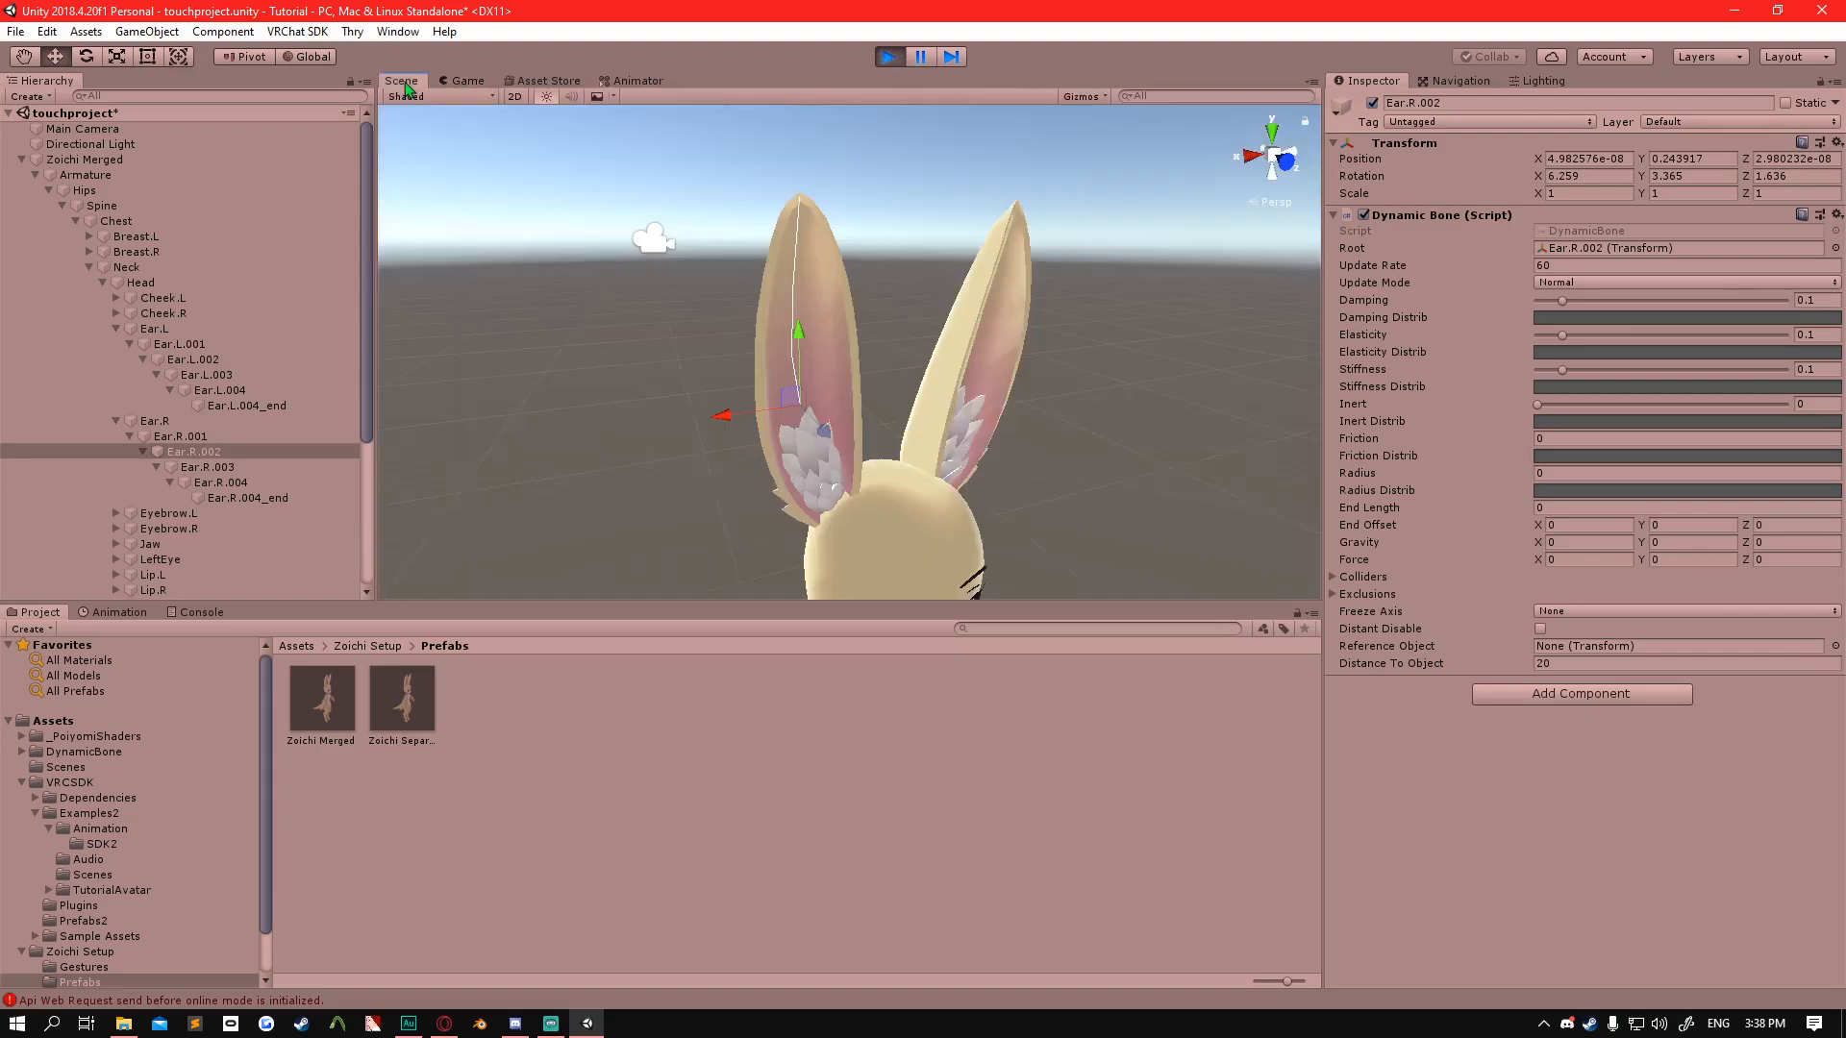
{"action": "scroll", "coordinate": [760, 373], "scroll_direction": "down", "scroll_amount": 5}
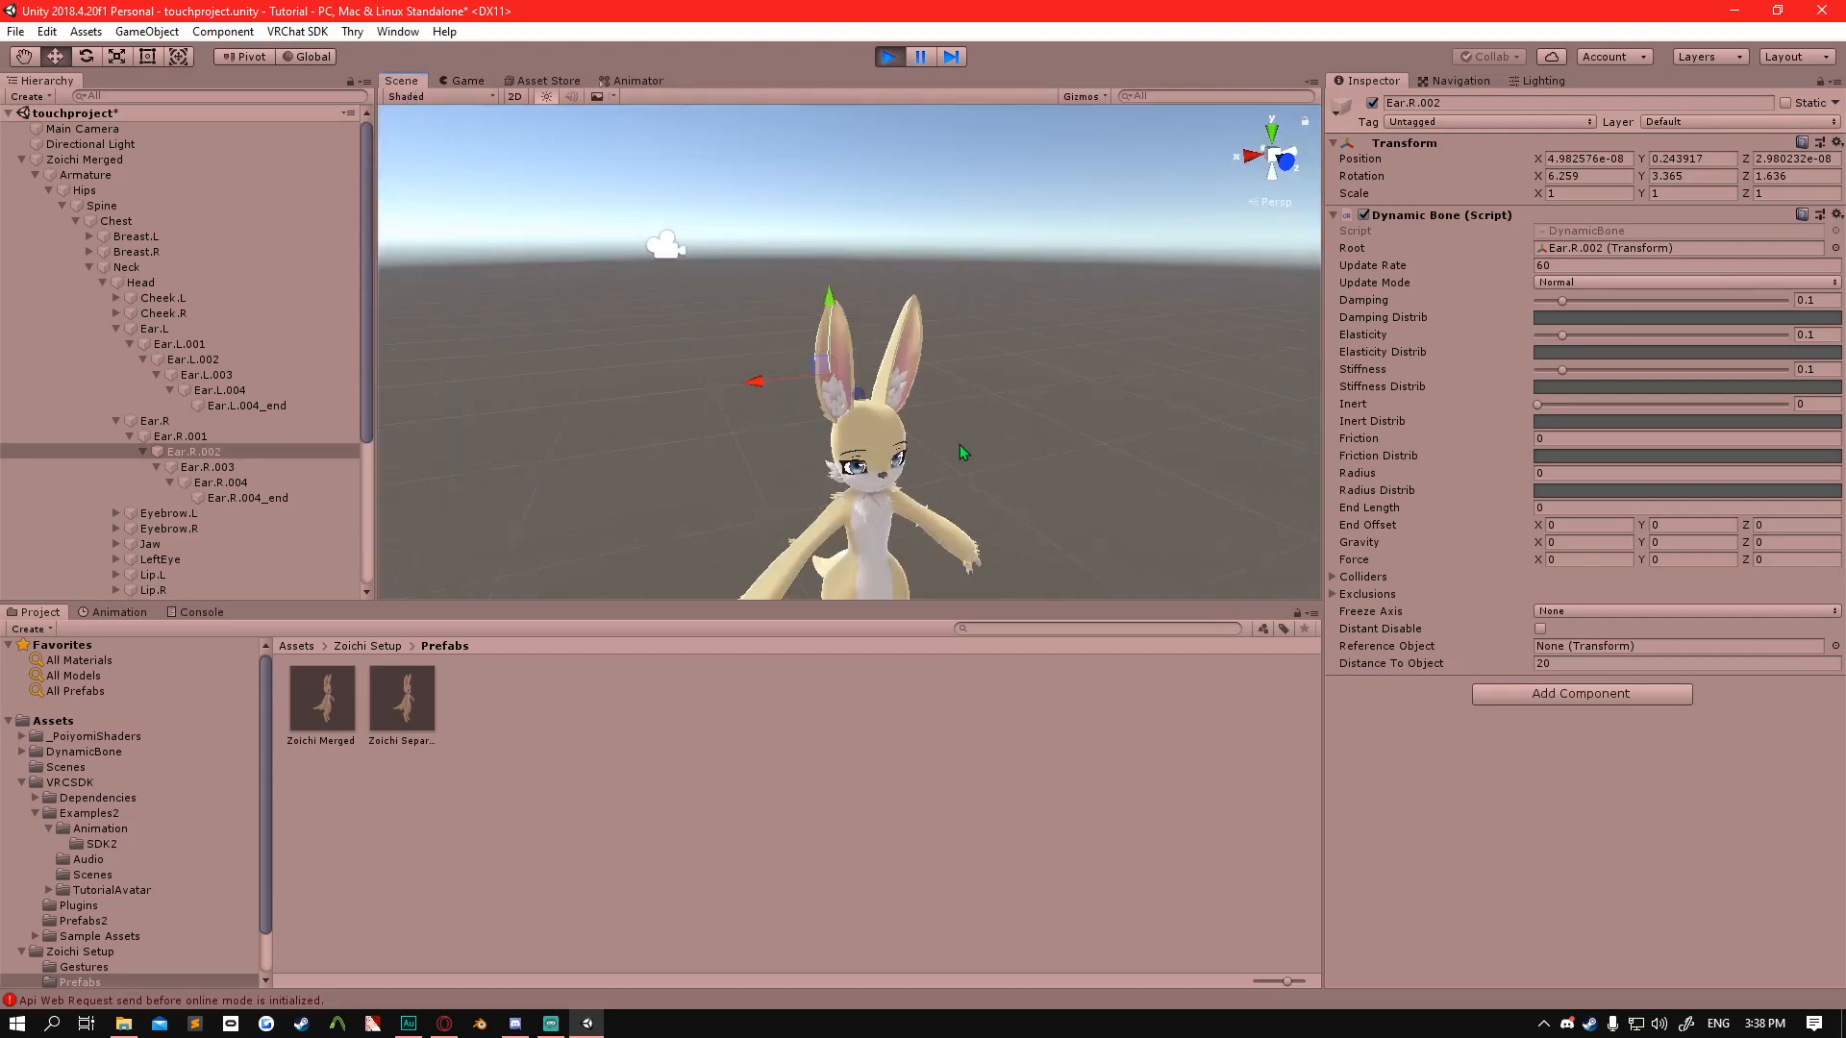
{"action": "right_click_drag", "start_coordinate": [960, 445], "coordinate": [946, 384]}
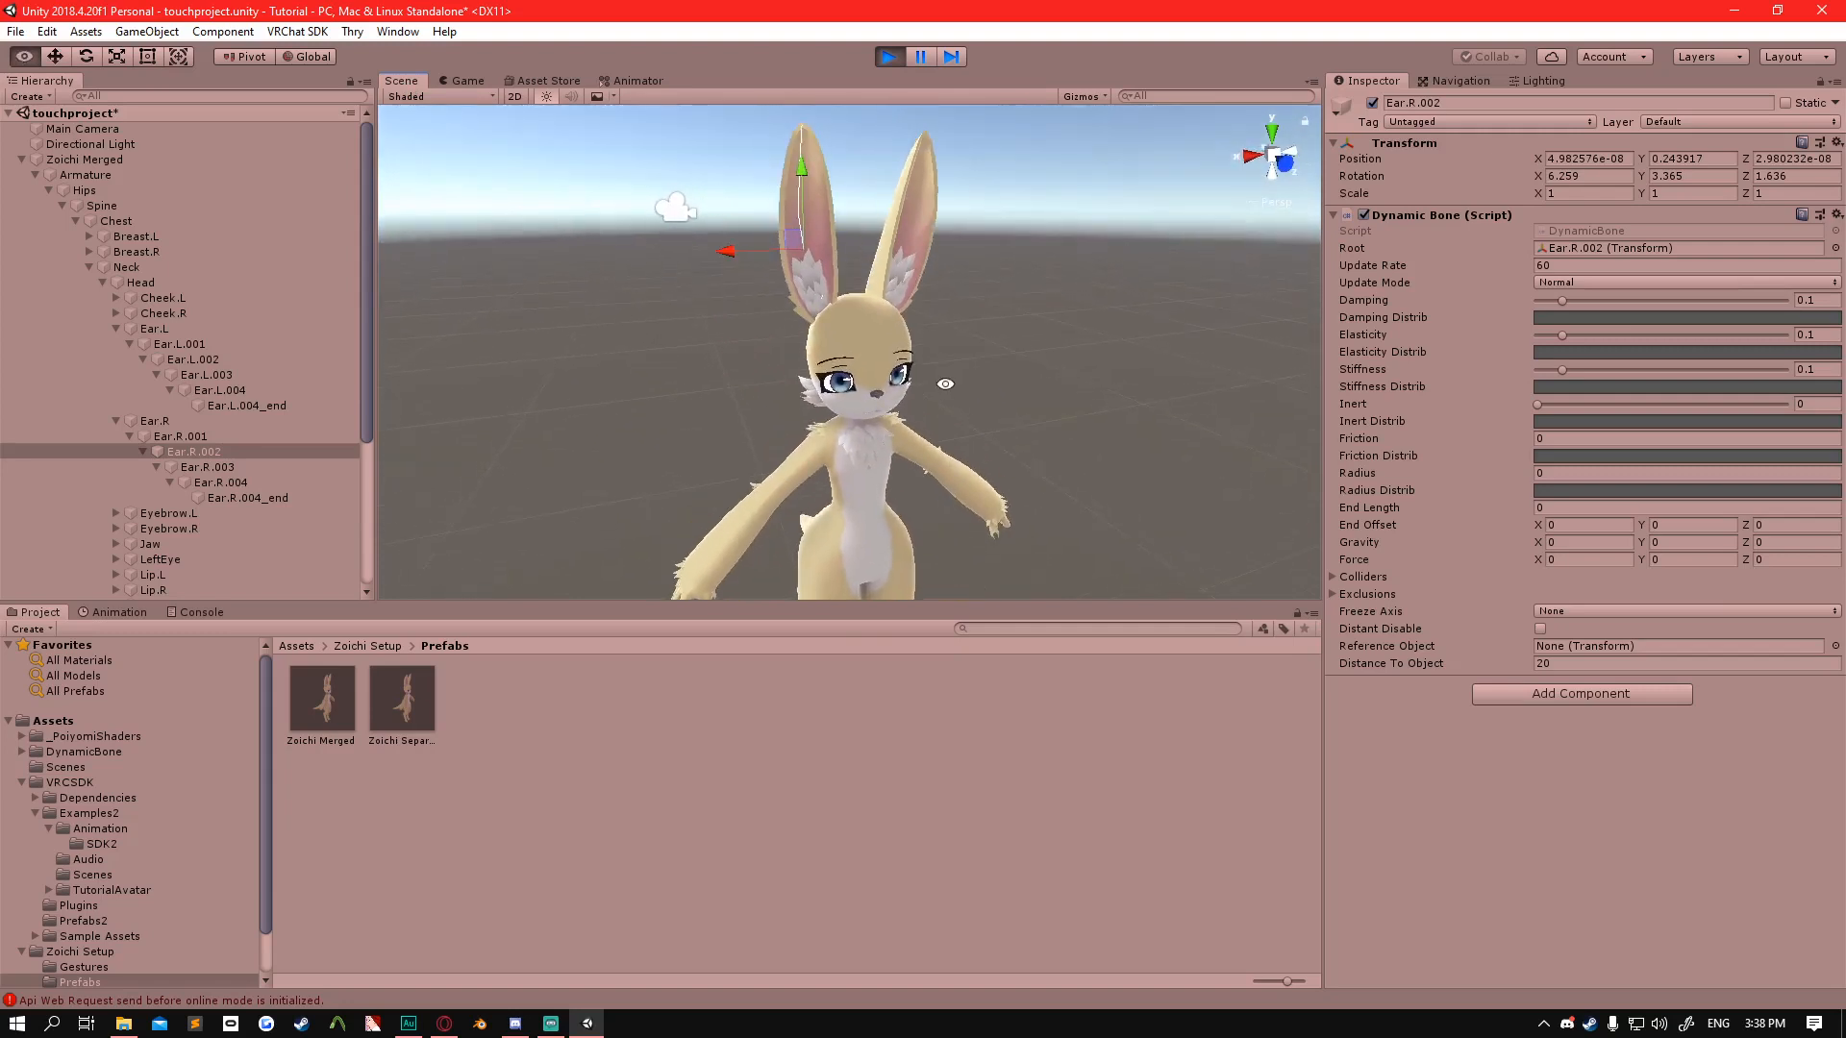
Rotate Zoichi Merged back and forth about its vertical axis to test the ear movement, ending at about 5° on Y.
{"action": "left_click", "coordinate": [129, 161]}
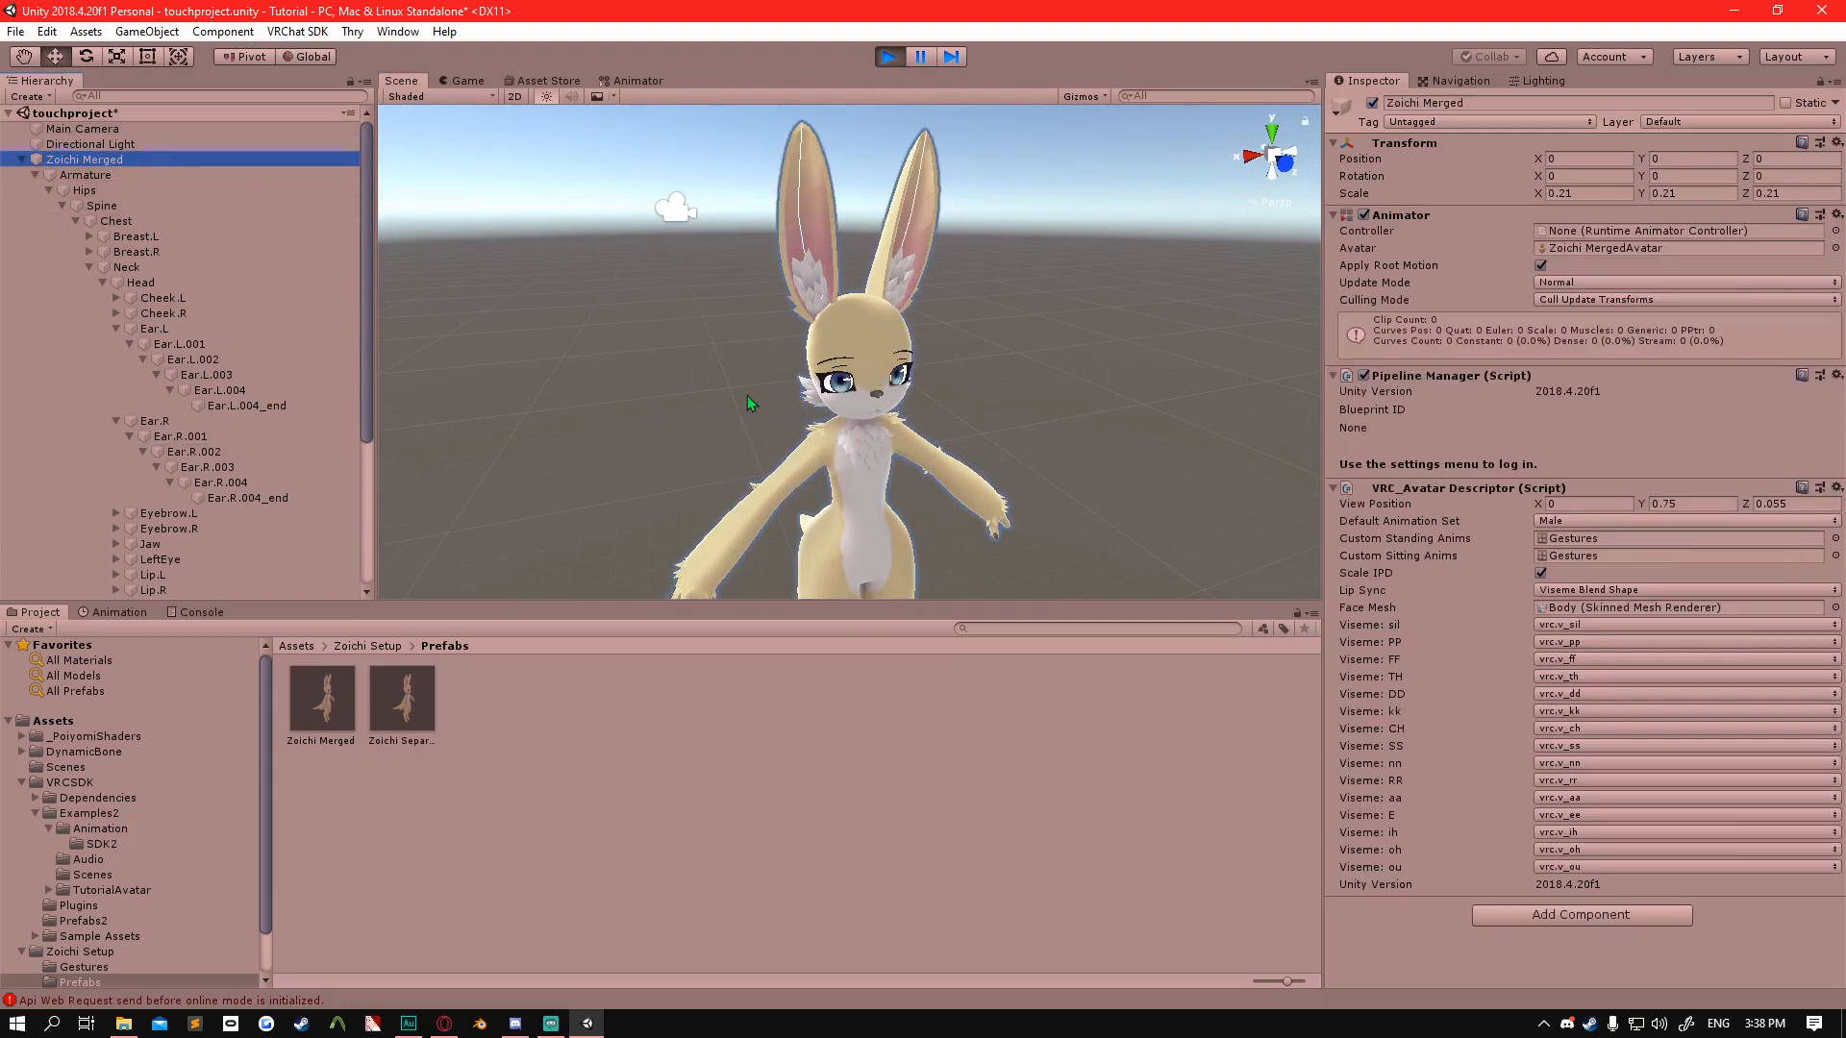
{"action": "left_click_drag", "start_coordinate": [830, 409], "coordinate": [866, 470], "text": "alt"}
{"action": "scroll", "coordinate": [841, 514], "scroll_direction": "down", "scroll_amount": 5}
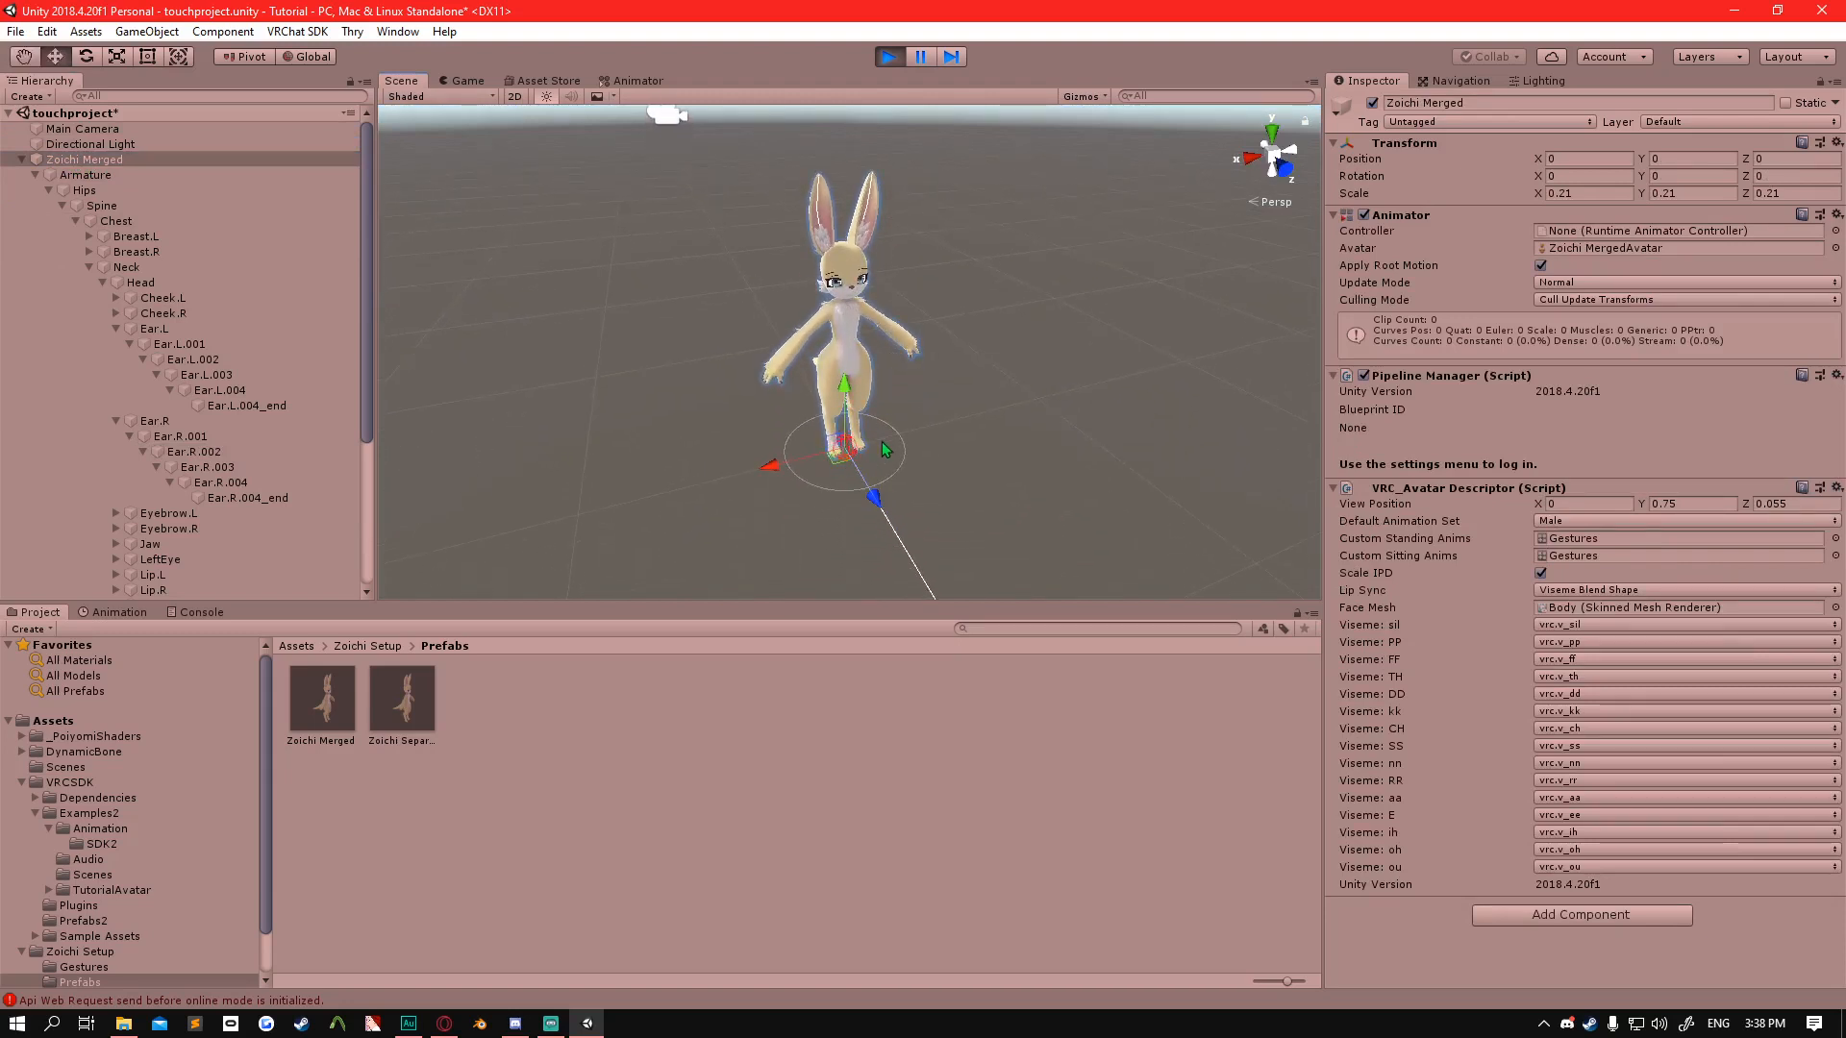
{"action": "left_click_drag", "start_coordinate": [920, 398], "coordinate": [858, 410], "text": "alt"}
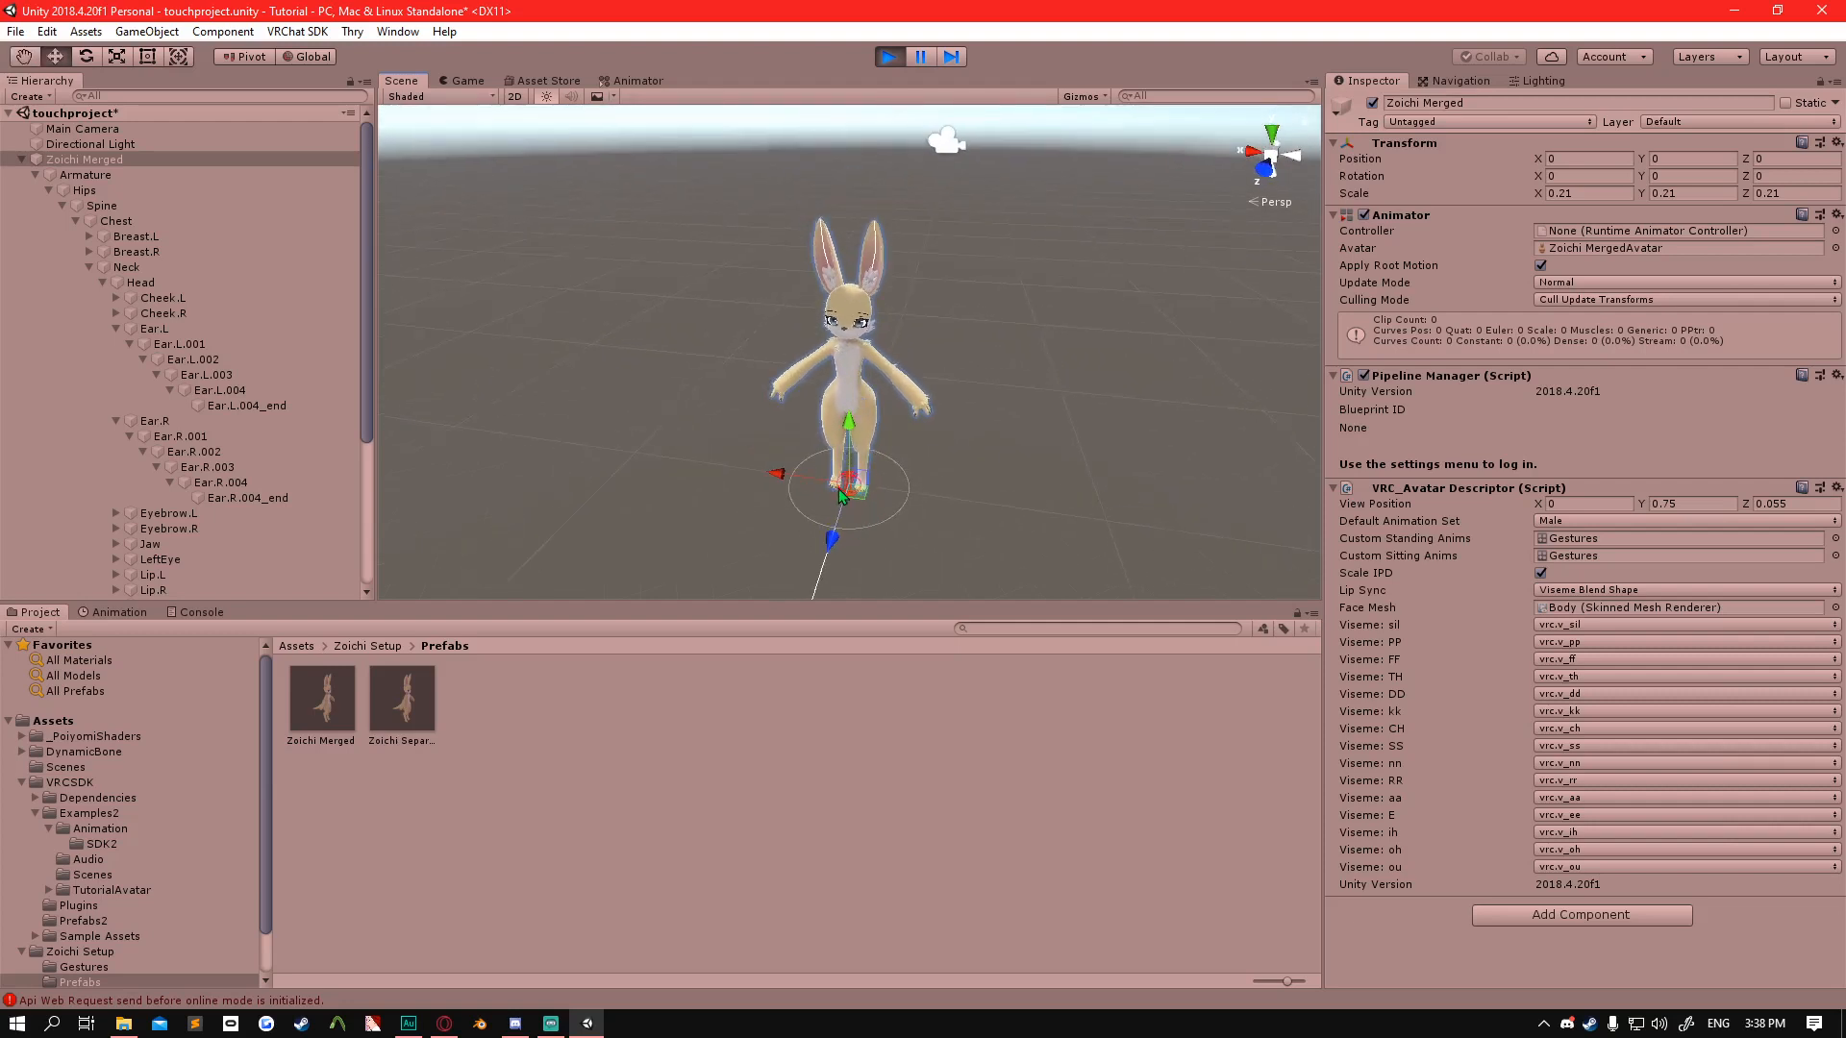
{"action": "key", "text": "e"}
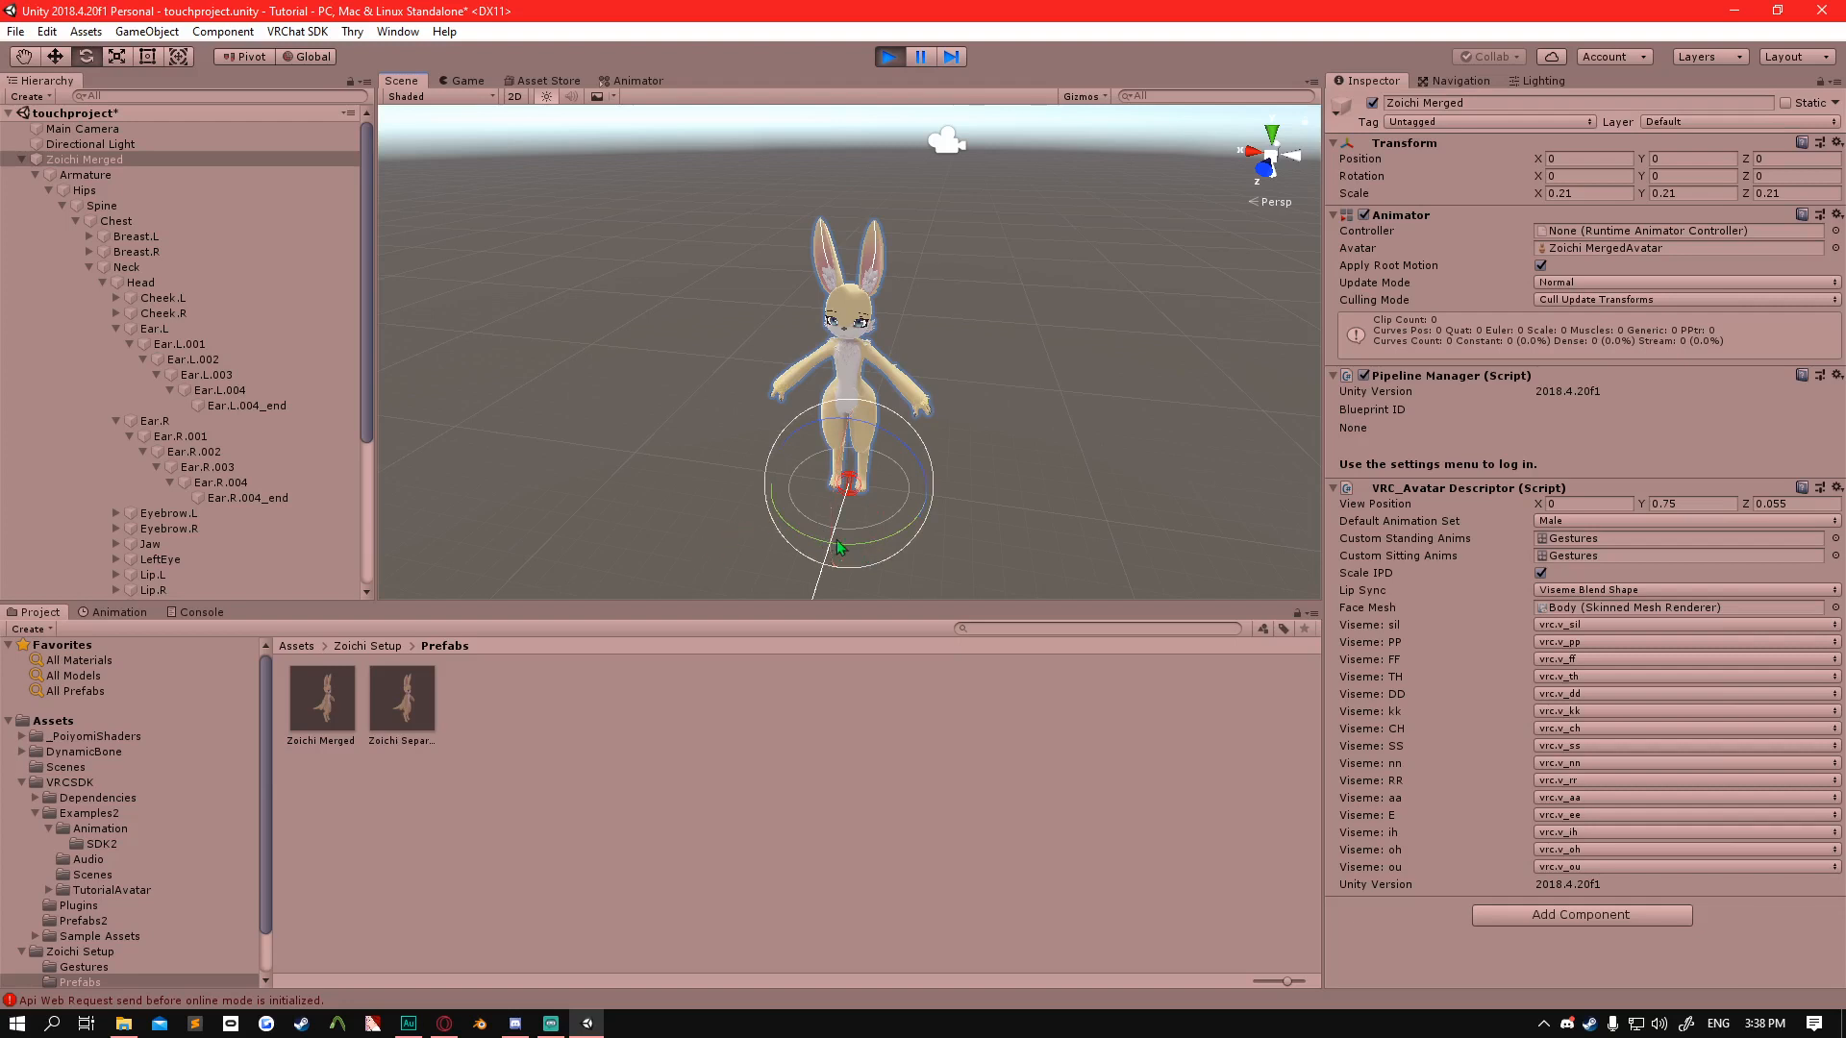
{"action": "left_click_drag", "start_coordinate": [798, 539], "coordinate": [891, 440]}
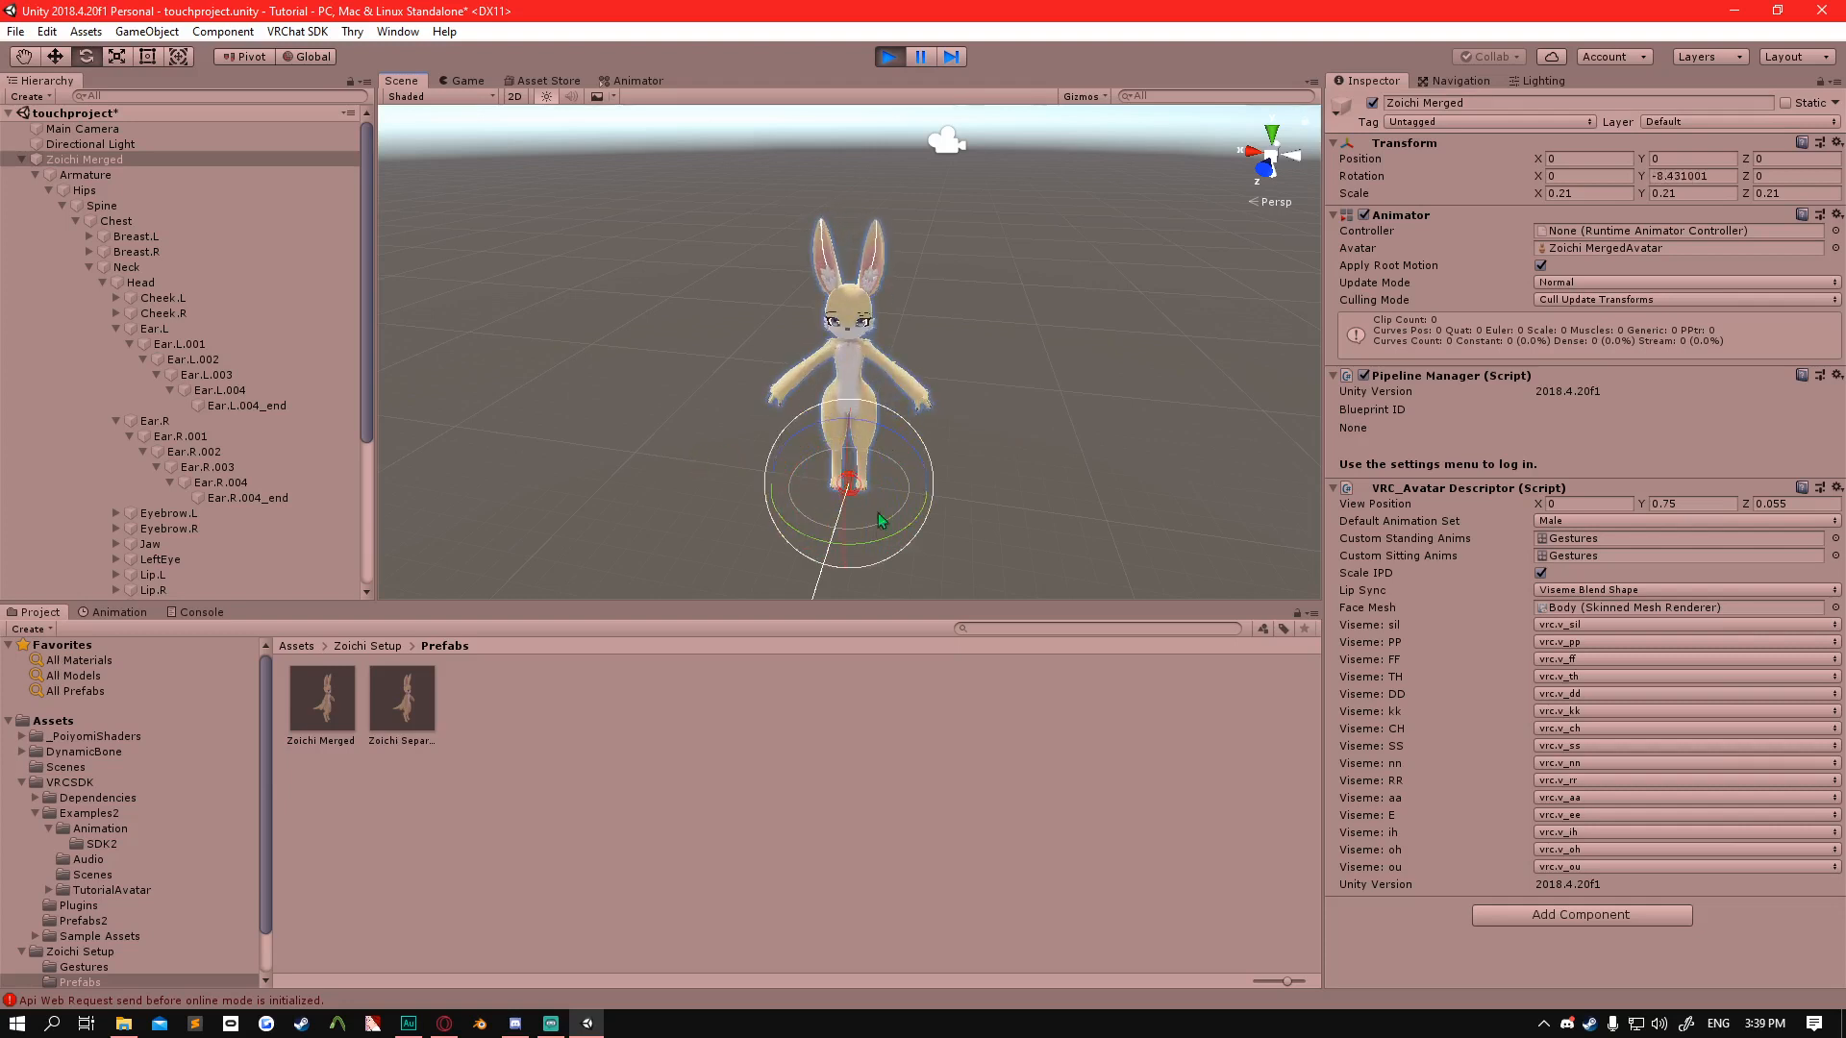
{"action": "left_click_drag", "start_coordinate": [869, 546], "coordinate": [723, 500]}
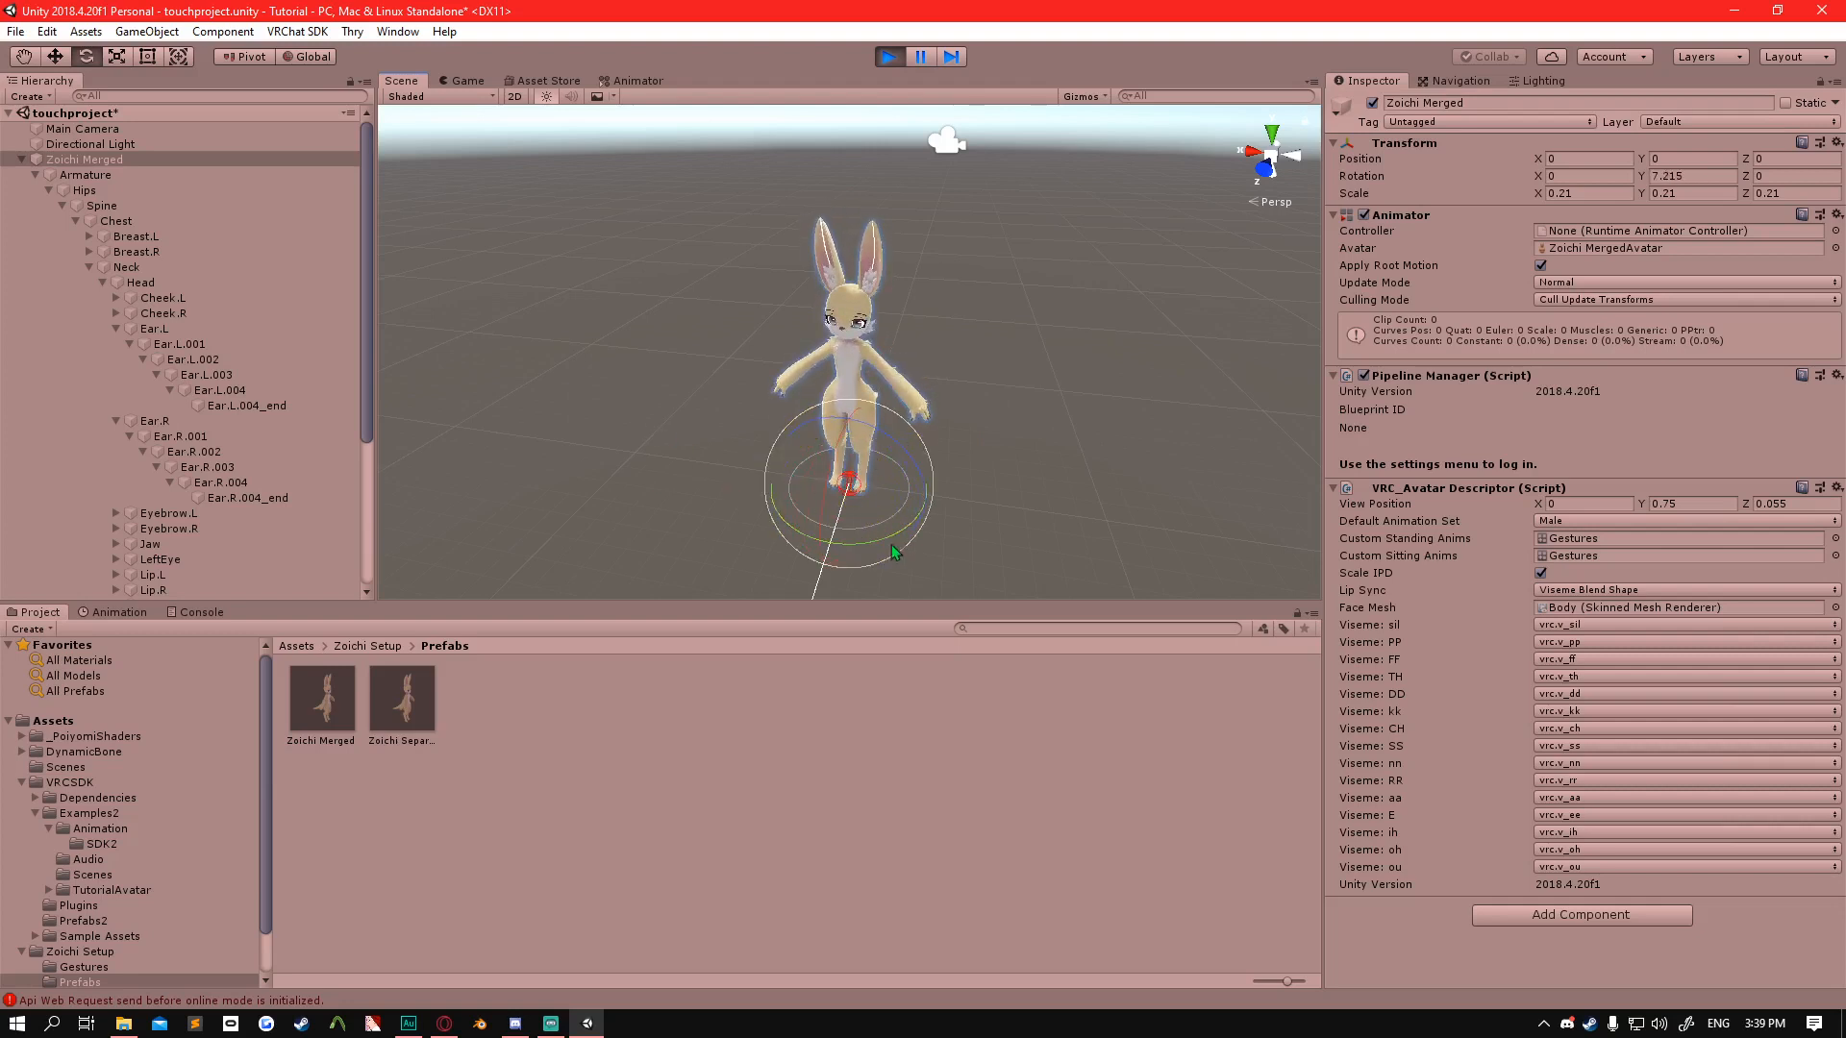
{"action": "left_click_drag", "start_coordinate": [891, 544], "coordinate": [750, 491]}
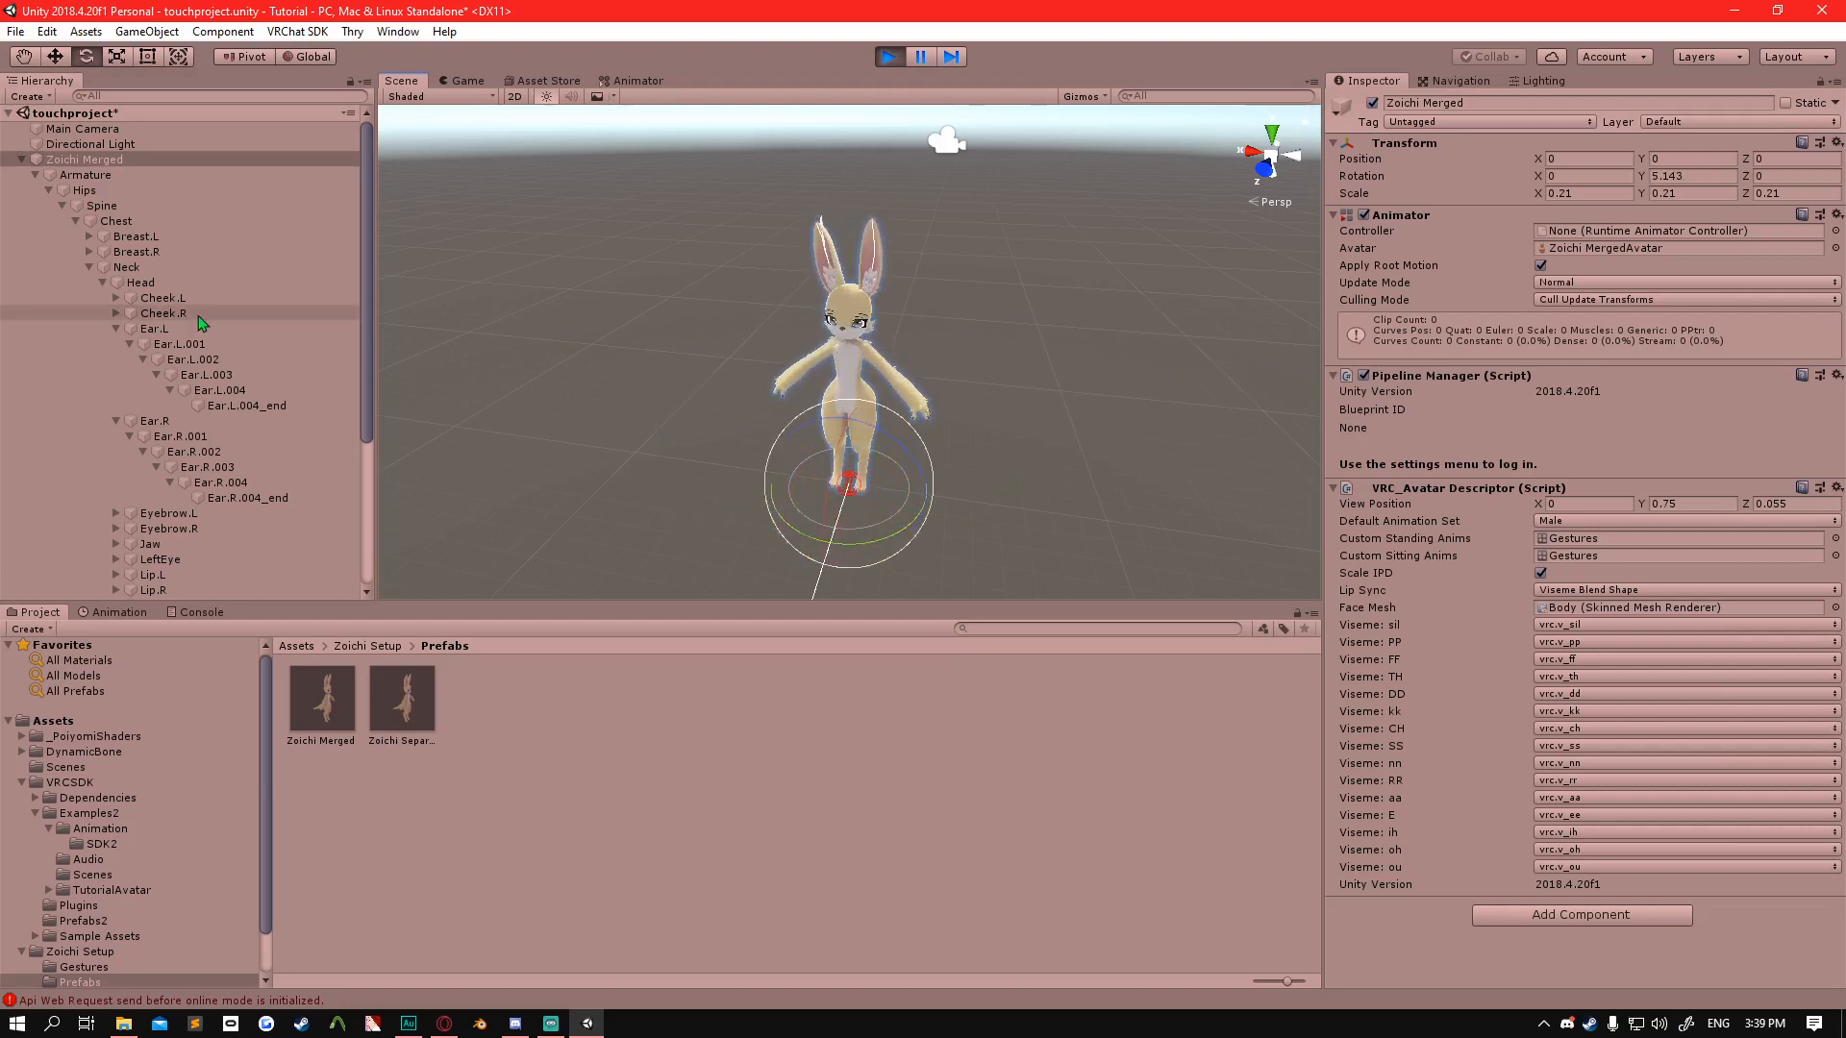
Remove the Dynamic Bone component from Ear.R.002 through Ear.R.004_end, then check the individual bones.
{"action": "left_click", "coordinate": [246, 346]}
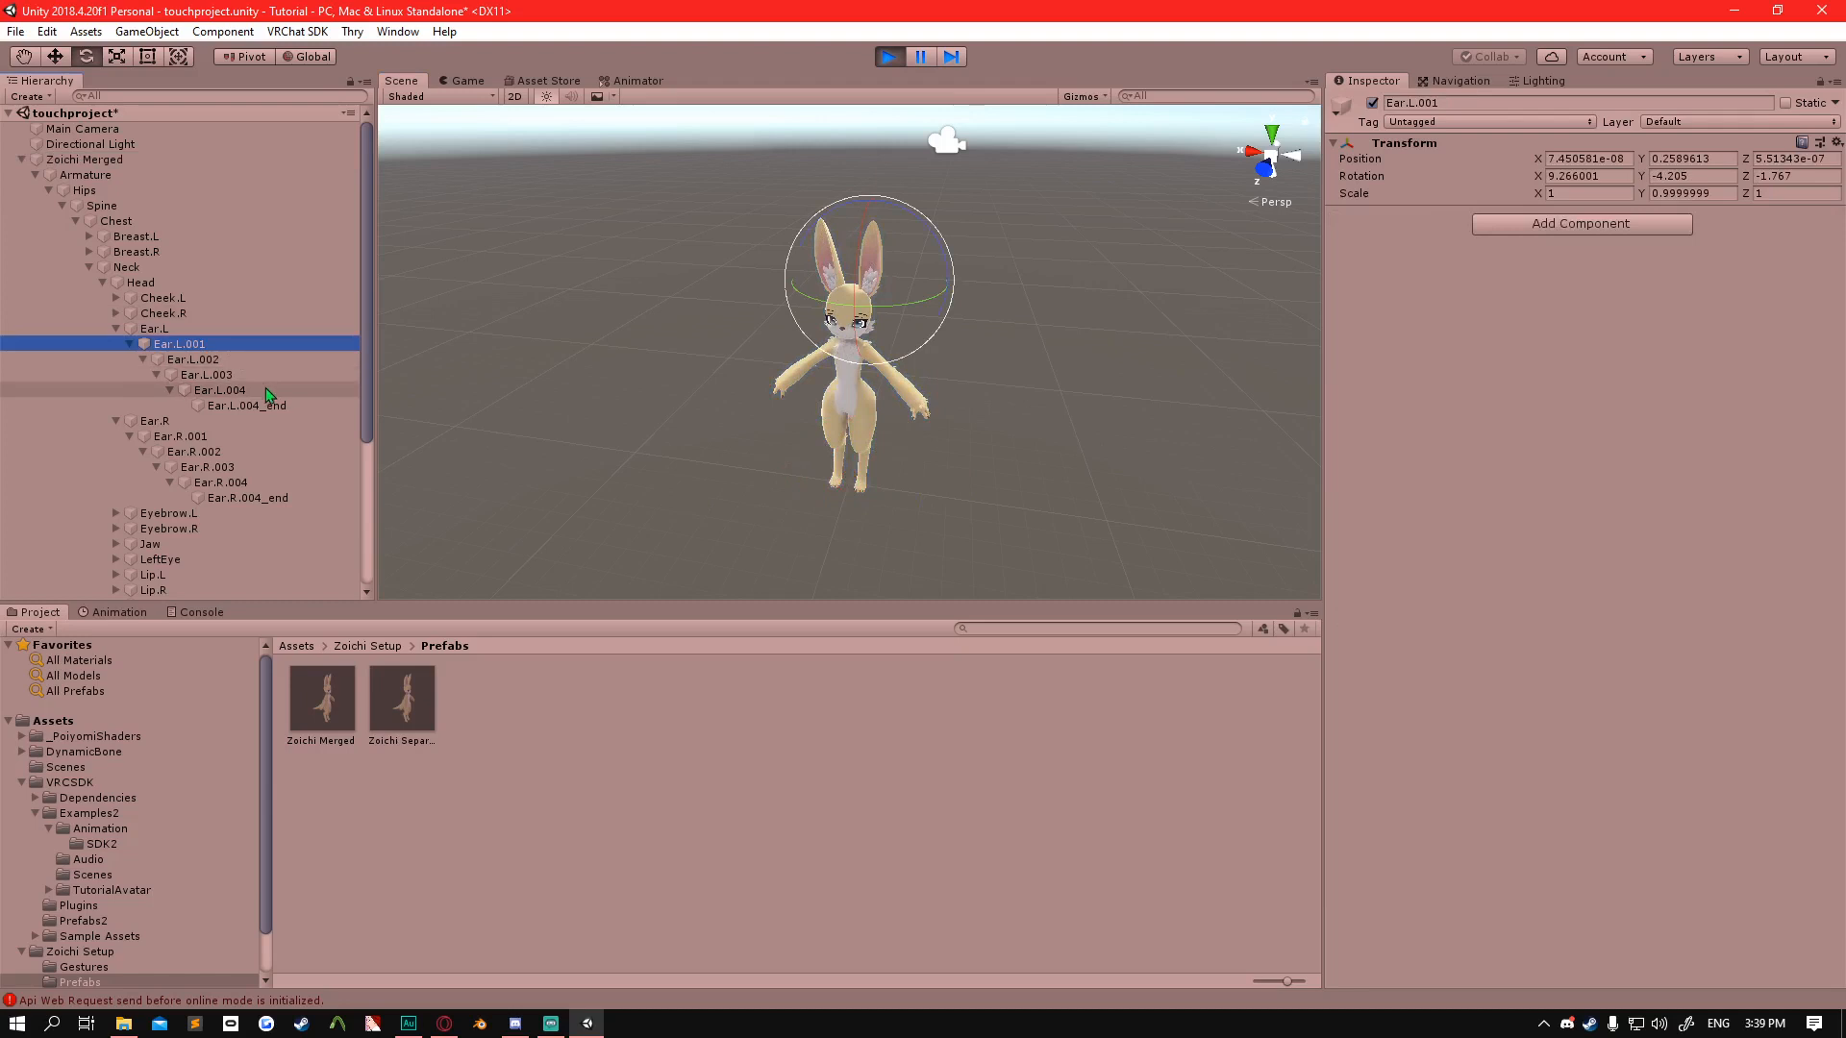
{"action": "left_click", "coordinate": [273, 405], "text": "shift"}
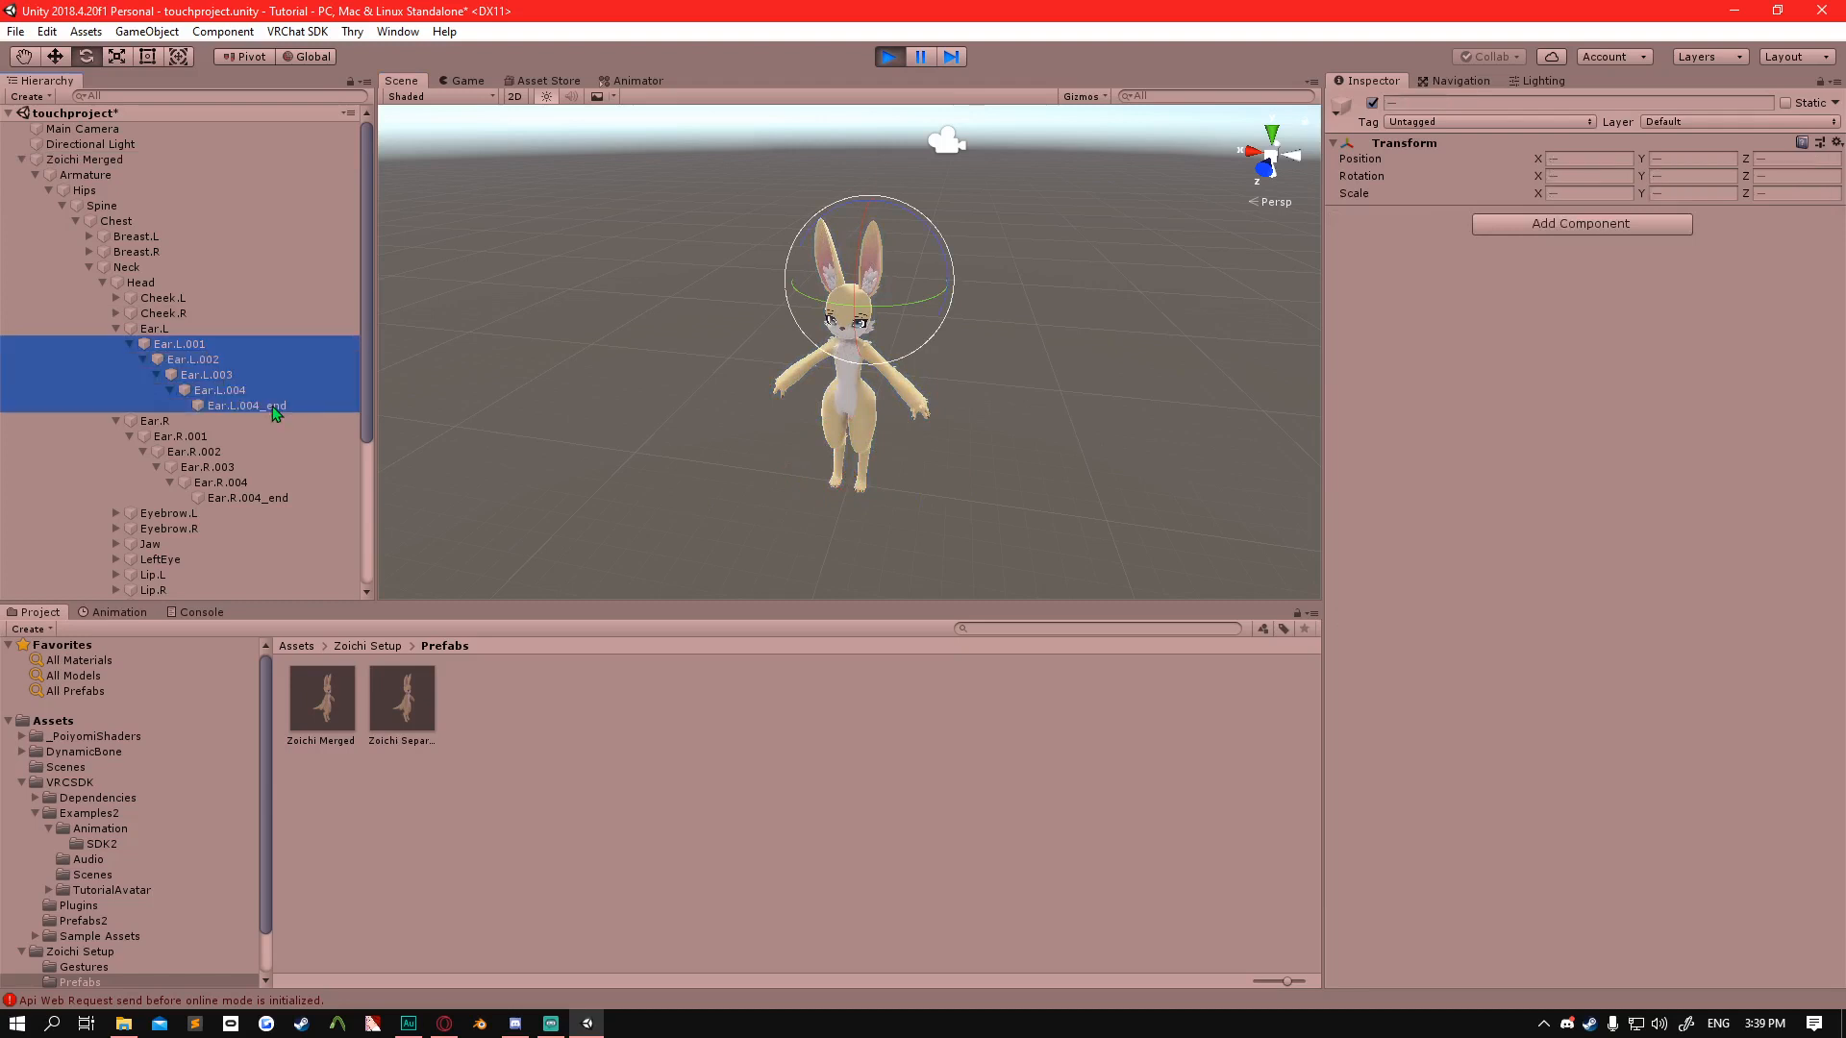
{"action": "left_click", "coordinate": [245, 451]}
{"action": "left_click", "coordinate": [278, 498], "text": "shift"}
{"action": "left_click", "coordinate": [284, 497]}
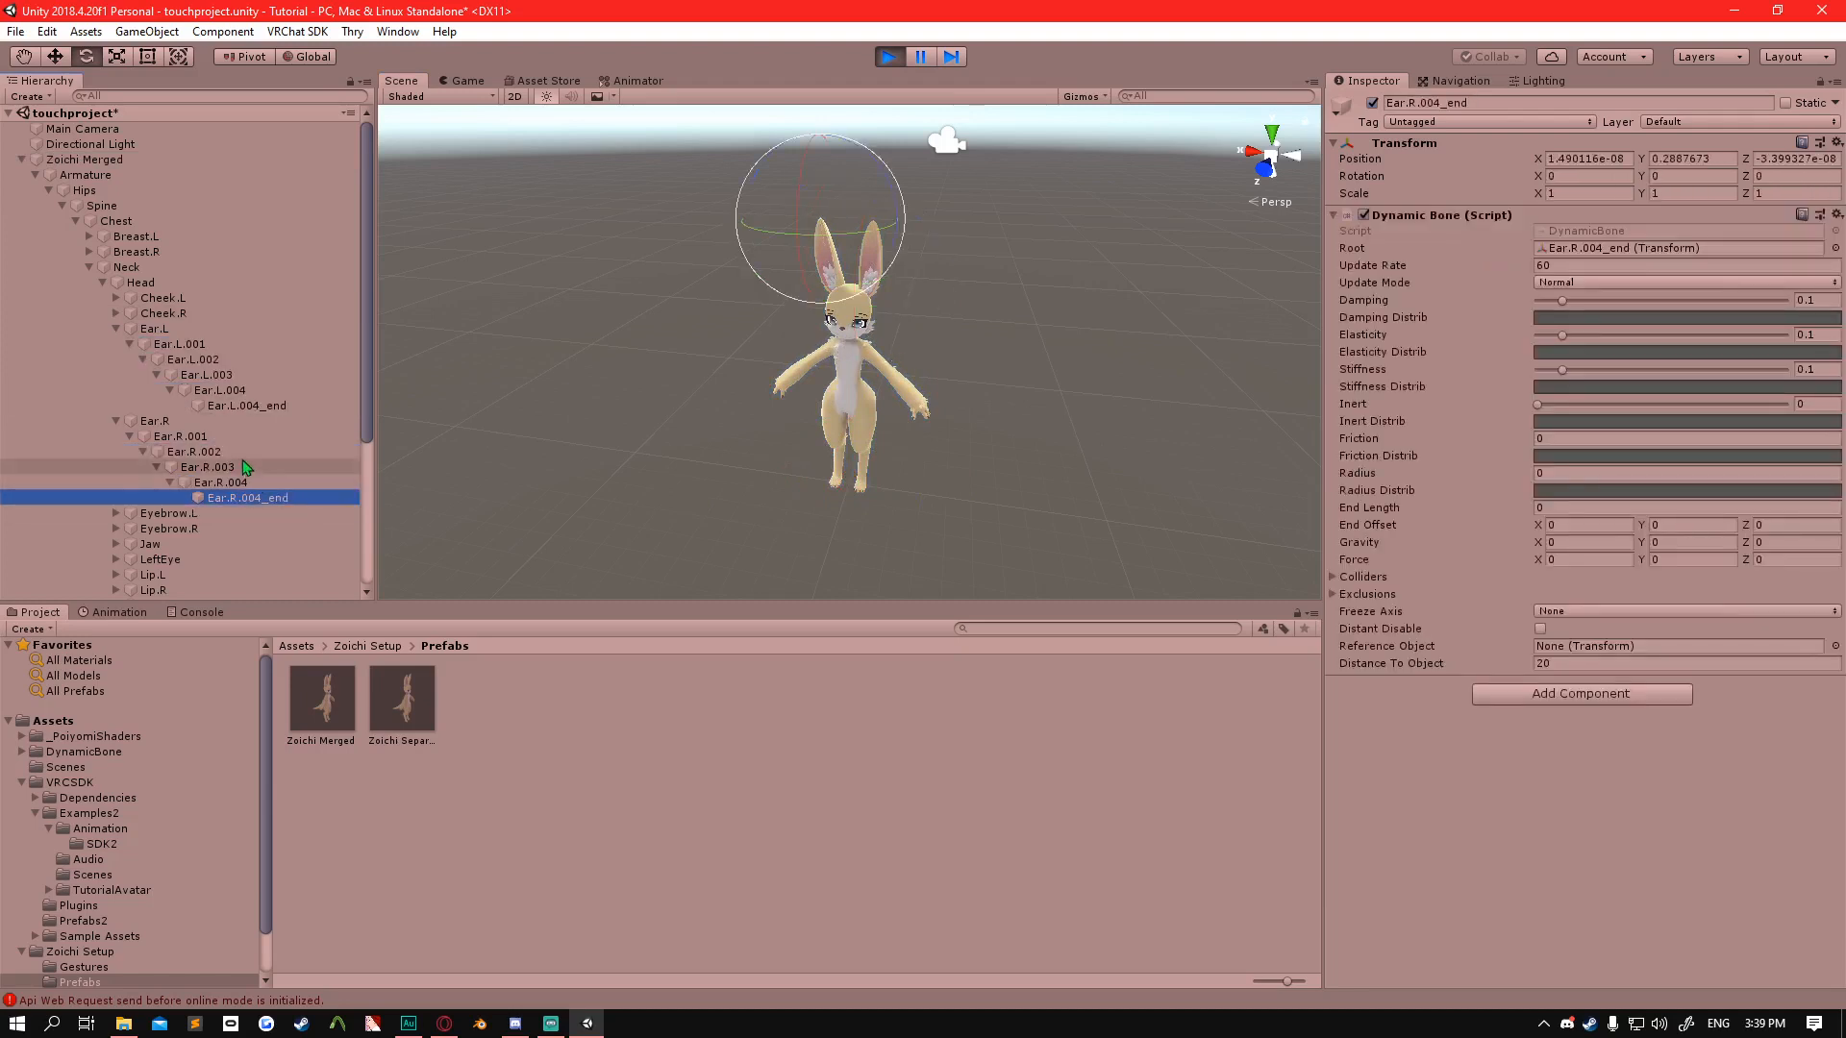
{"action": "left_click", "coordinate": [244, 451], "text": "shift"}
{"action": "left_click", "coordinate": [1837, 214]}
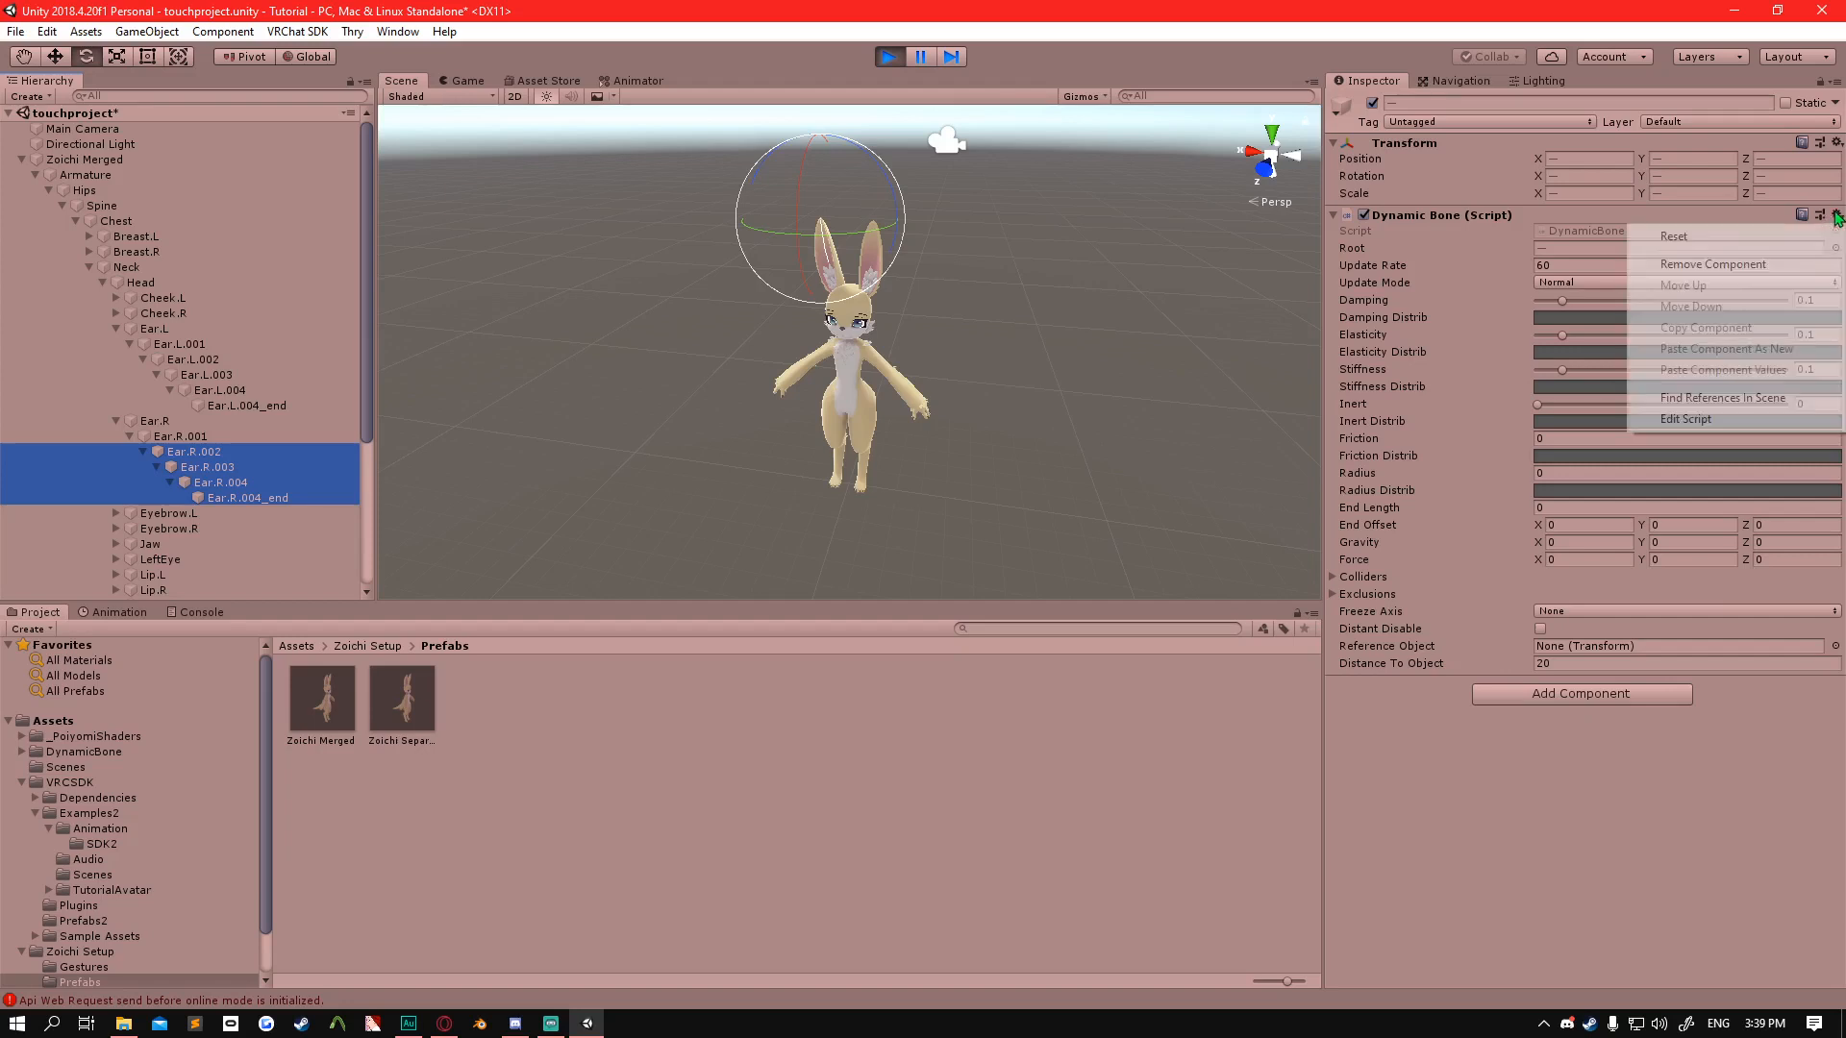
{"action": "left_click", "coordinate": [1685, 268]}
{"action": "left_click", "coordinate": [217, 481]}
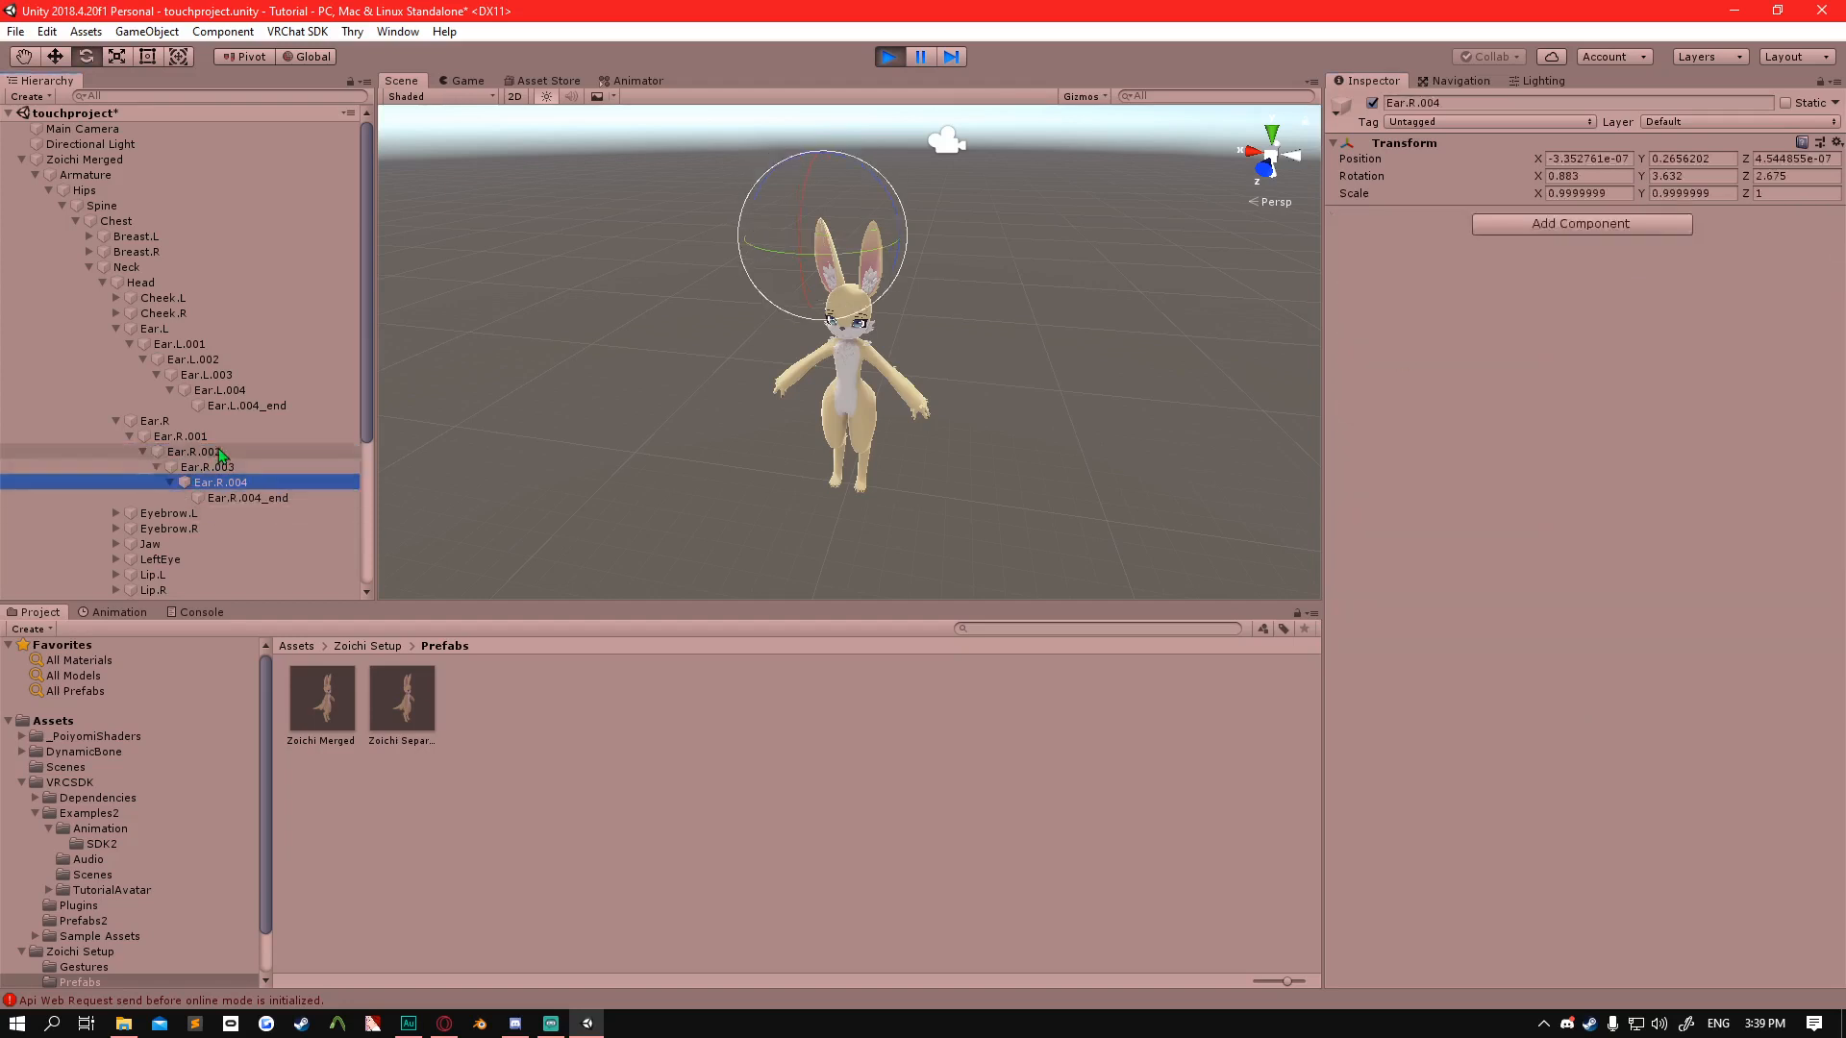
{"action": "left_click", "coordinate": [197, 452]}
{"action": "left_click", "coordinate": [207, 467]}
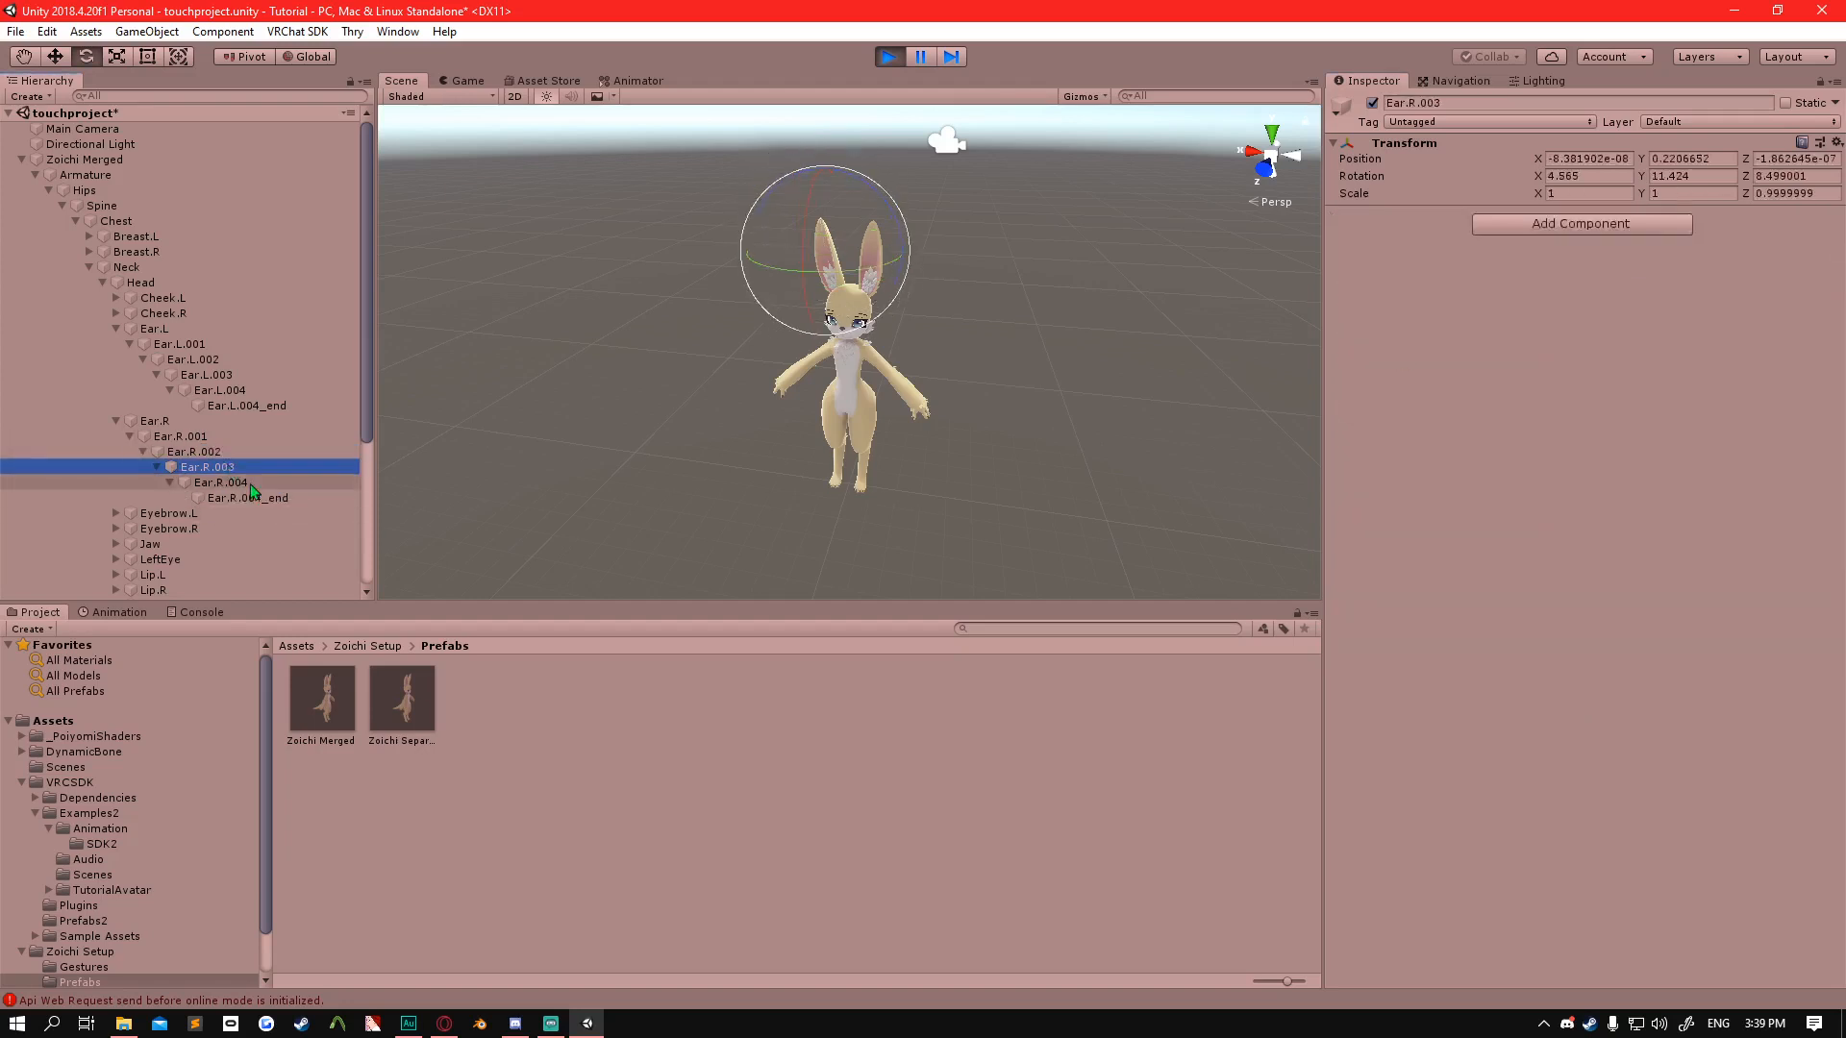
Rotate Zoichi Merged about its vertical axis again to check the ears without Dynamic Bones, ending at about -3.7° on Y.
{"action": "left_click", "coordinate": [159, 158]}
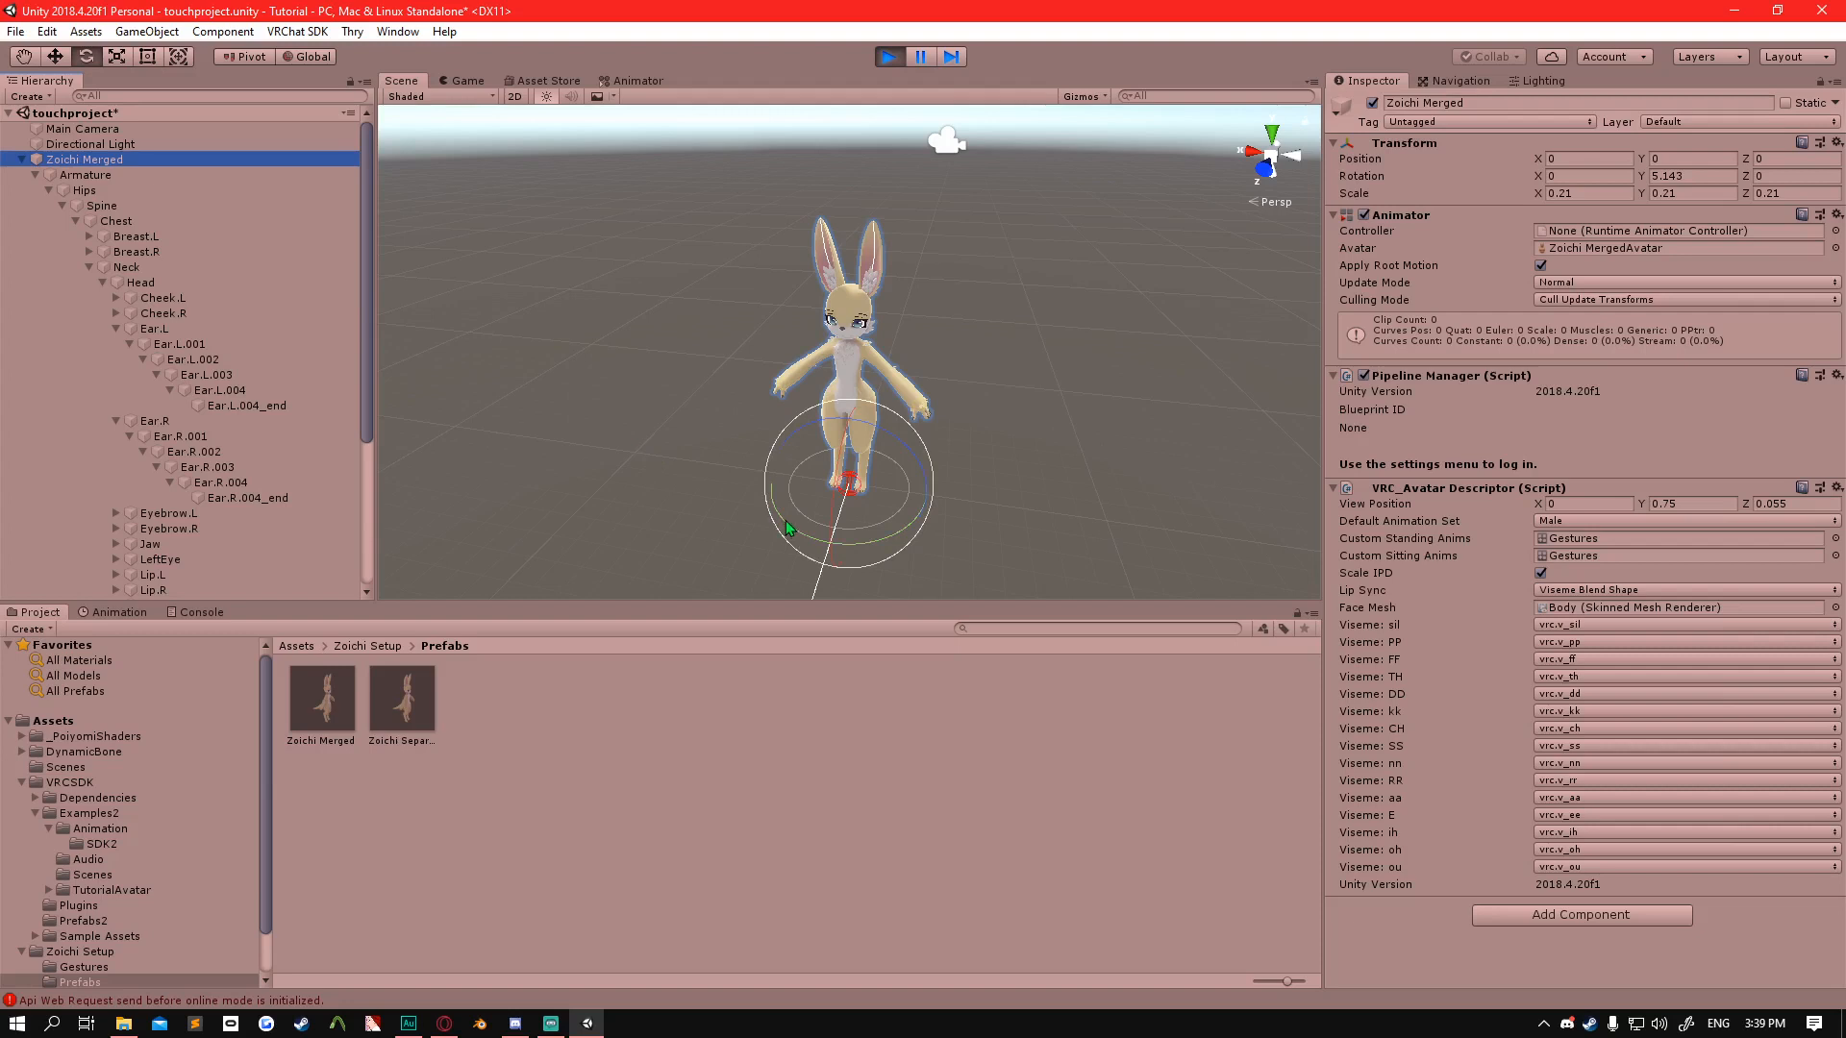
{"action": "left_click_drag", "start_coordinate": [782, 517], "coordinate": [718, 573]}
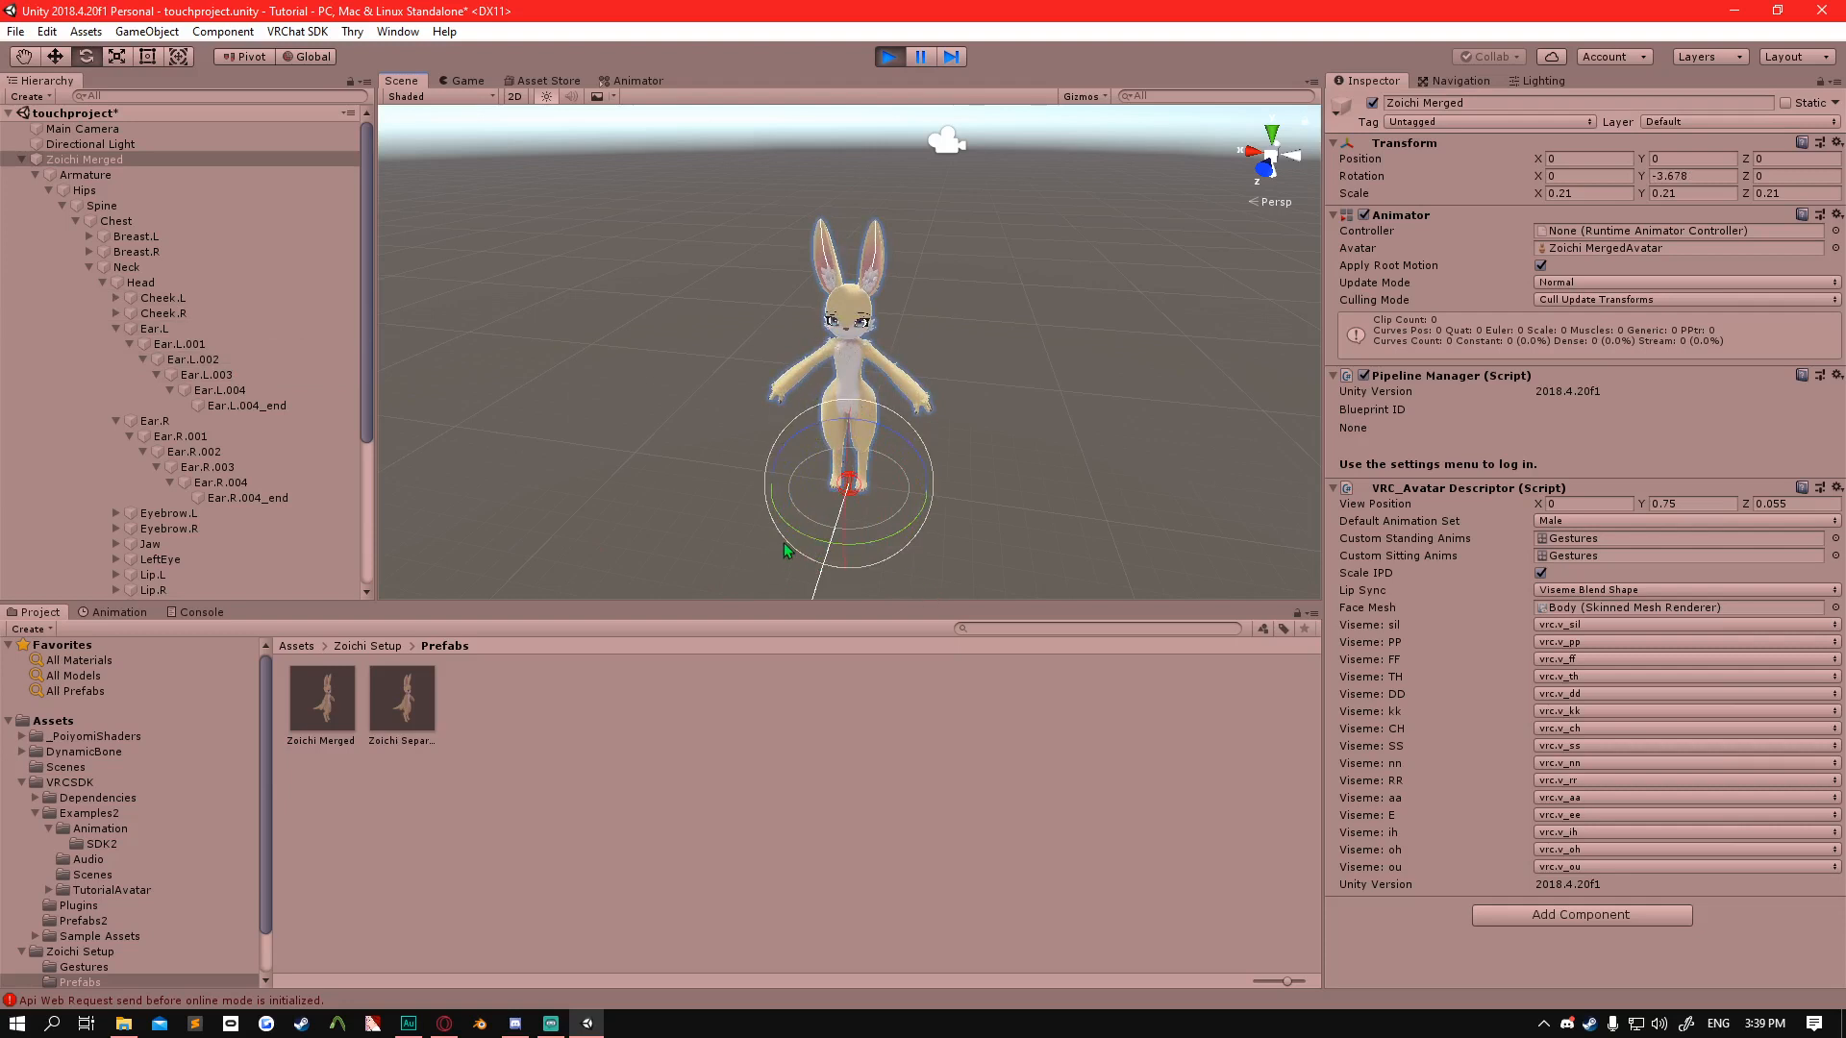
Undo the last rotation of Zoichi Merged and exit play mode.
{"action": "mouse_move", "coordinate": [801, 544]}
{"action": "left_mouse_down"}
{"action": "mouse_move", "coordinate": [837, 543]}
{"action": "mouse_move", "coordinate": [804, 541]}
{"action": "left_mouse_up"}
{"action": "key", "text": "ctrl+z"}
{"action": "left_click", "coordinate": [886, 56]}
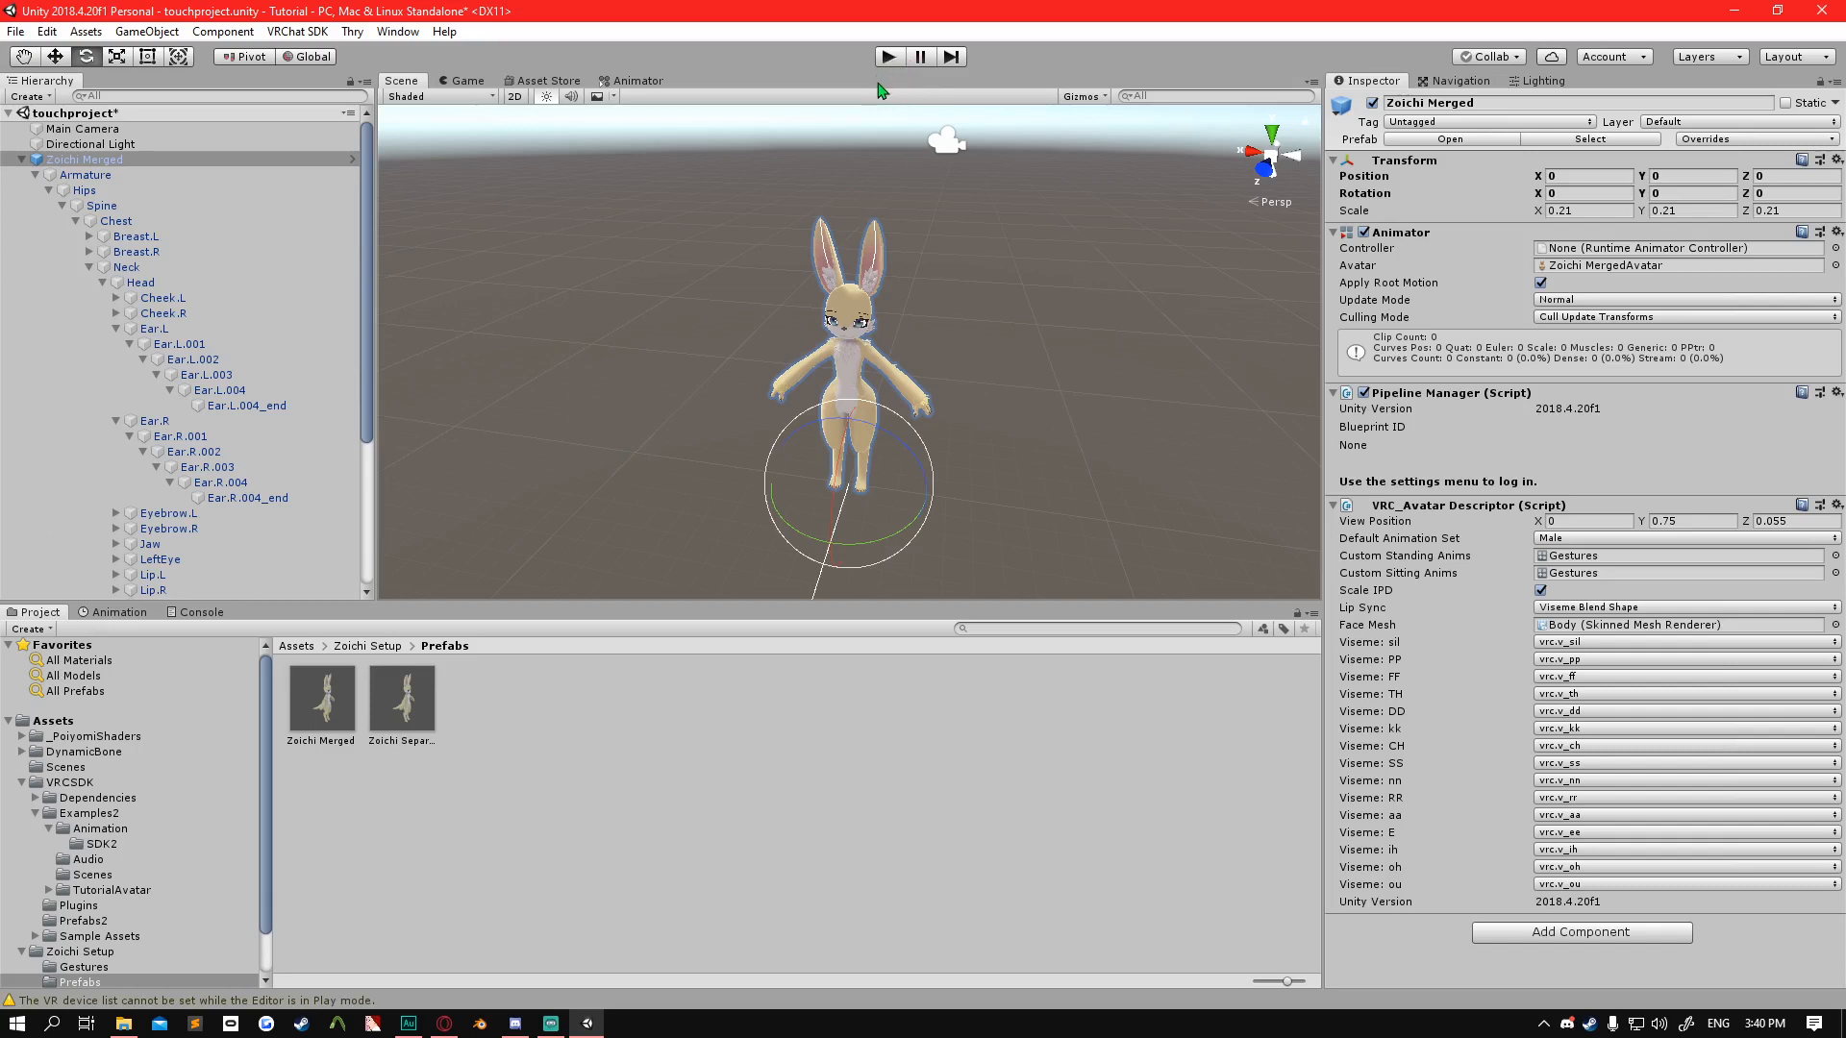
Check the right ear bones from Ear.R.001 to Ear.R.004_end for Dynamic Bone components.
{"action": "left_click", "coordinate": [214, 438]}
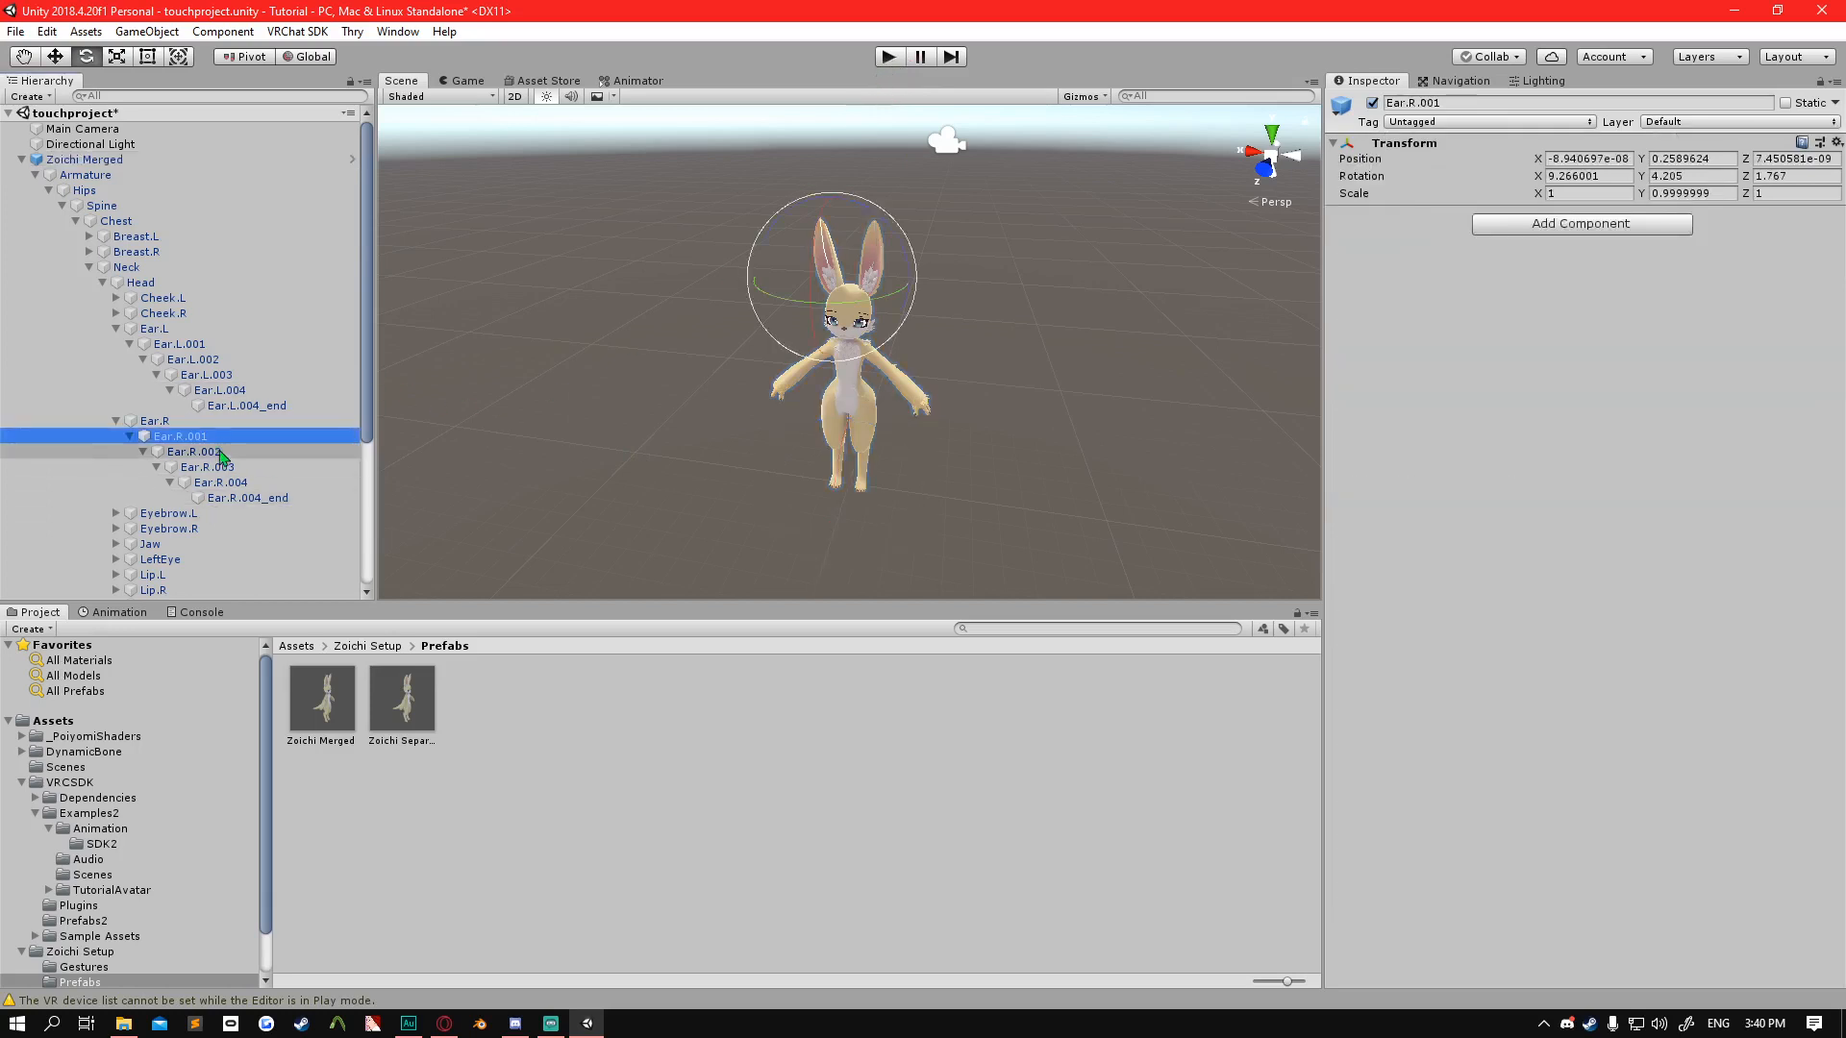
{"action": "left_click", "coordinate": [227, 454]}
{"action": "left_click", "coordinate": [242, 483]}
{"action": "left_click", "coordinate": [234, 467]}
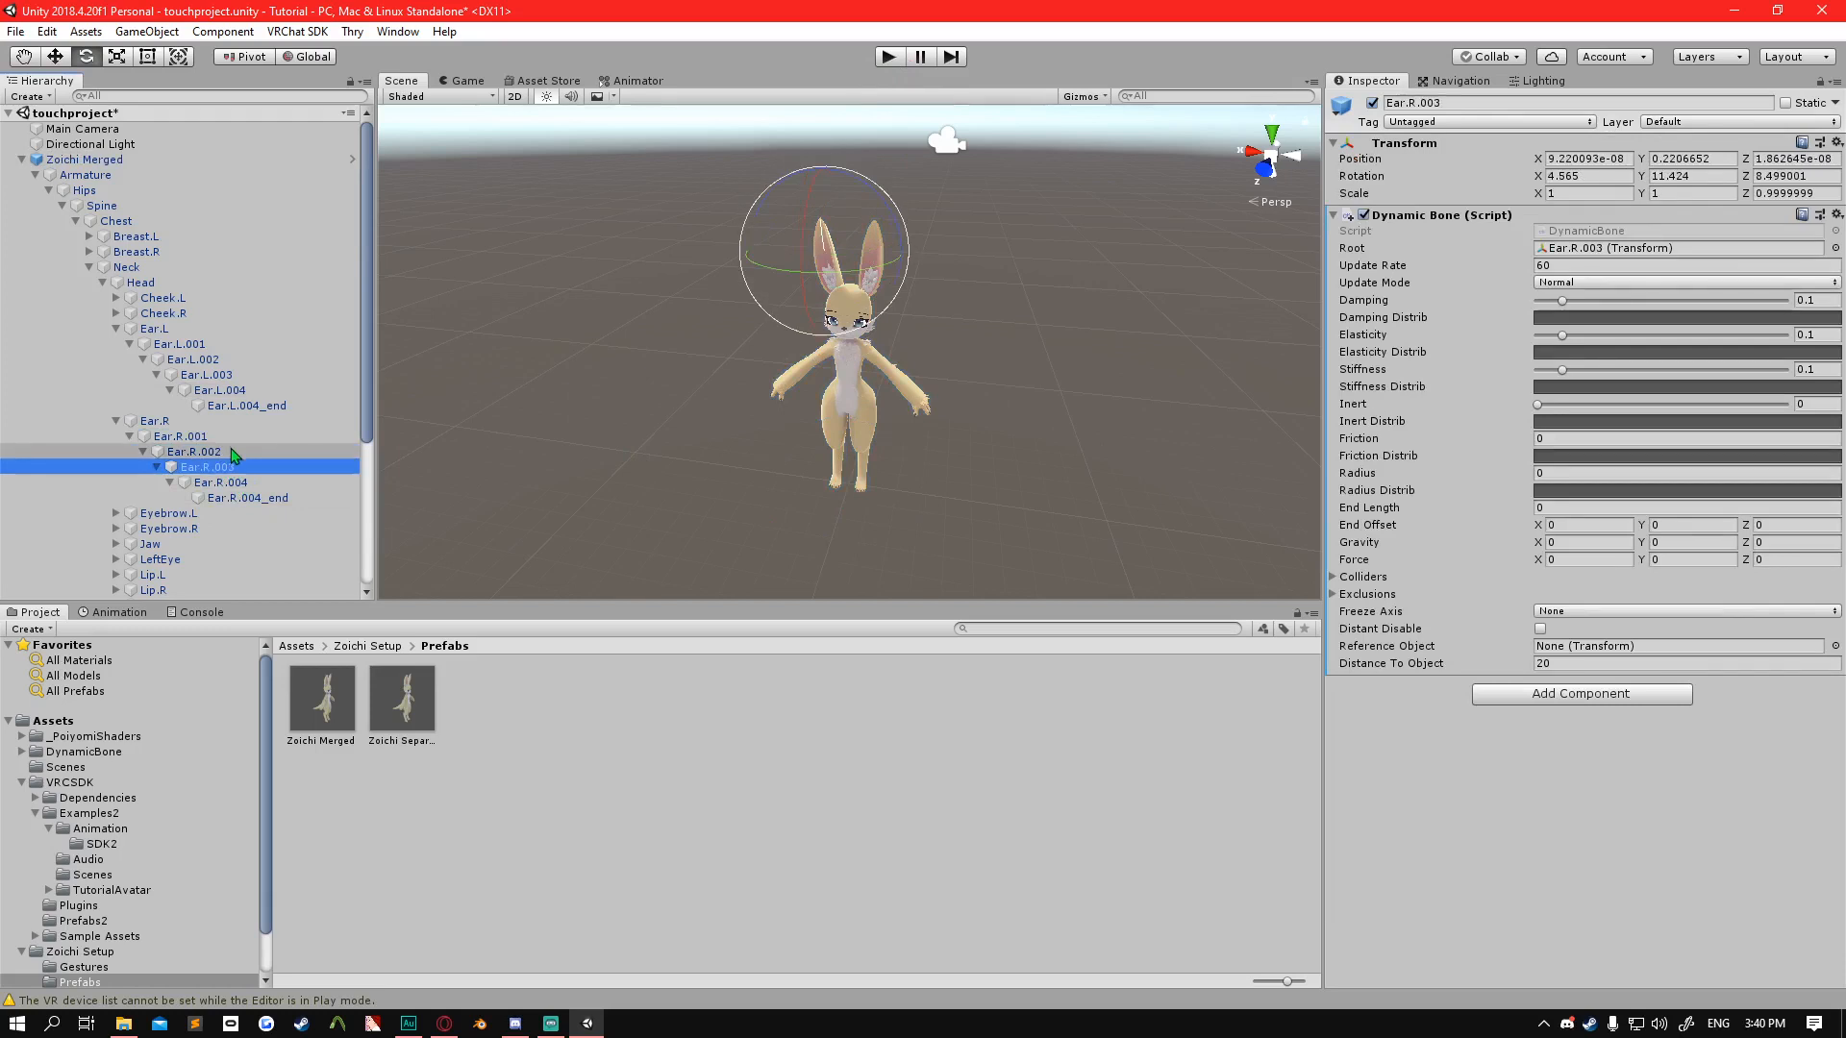
{"action": "left_click", "coordinate": [231, 449]}
{"action": "left_click", "coordinate": [242, 480]}
{"action": "left_click", "coordinate": [252, 498]}
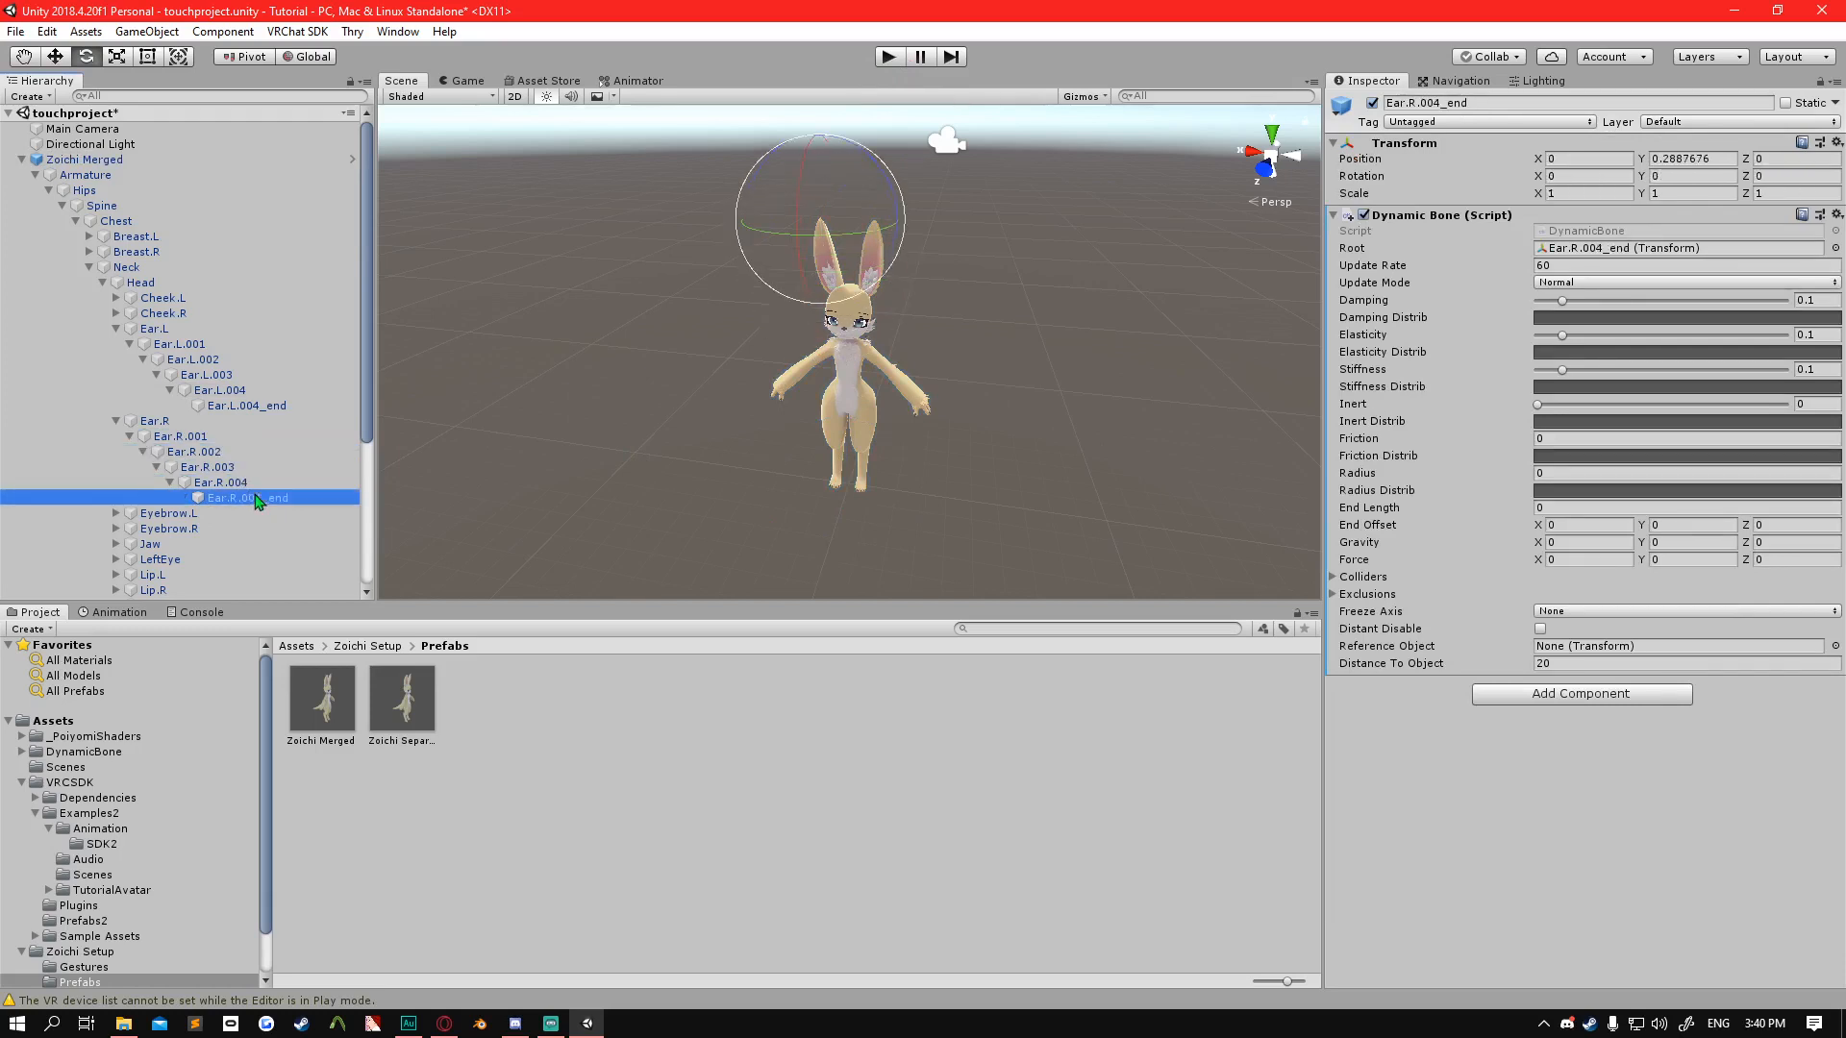
Remove the Dynamic Bone component from Ear.R.002 through Ear.R.004_end together and check the bones up to Ear.R.
{"action": "left_click", "coordinate": [229, 452]}
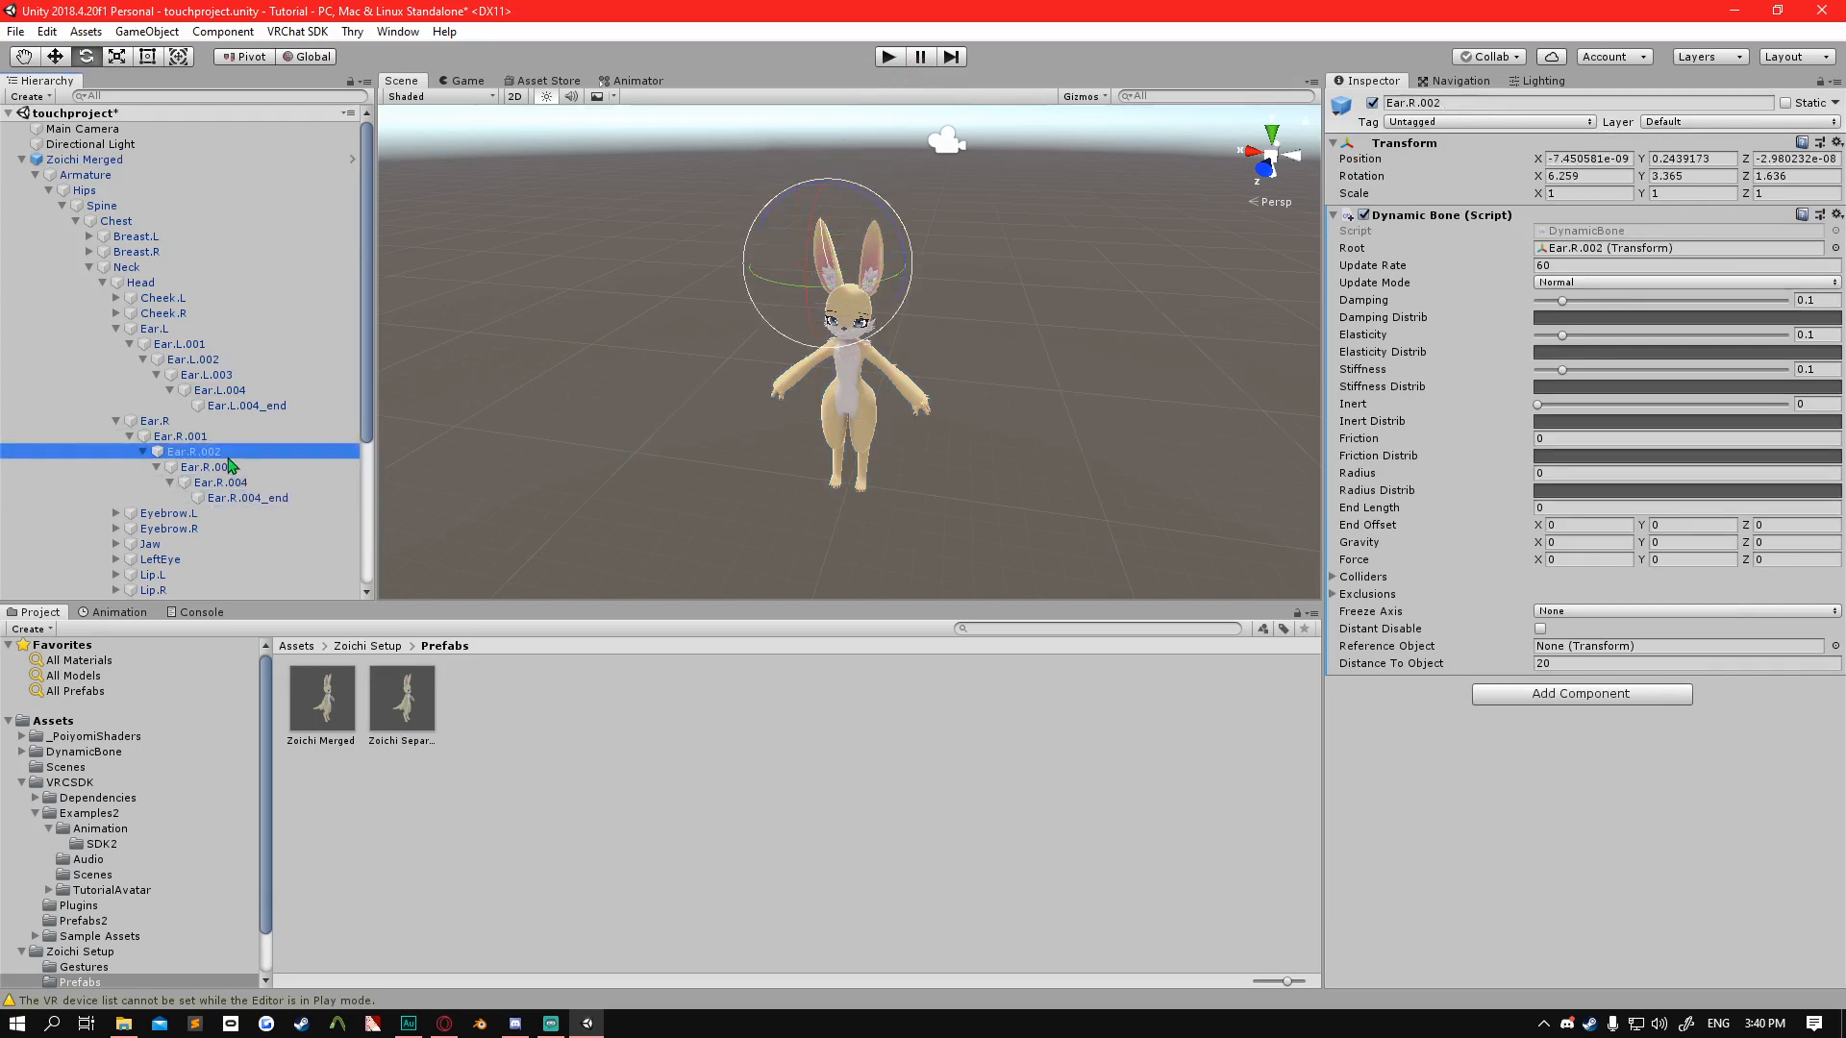
{"action": "left_click", "coordinate": [272, 498], "text": "shift"}
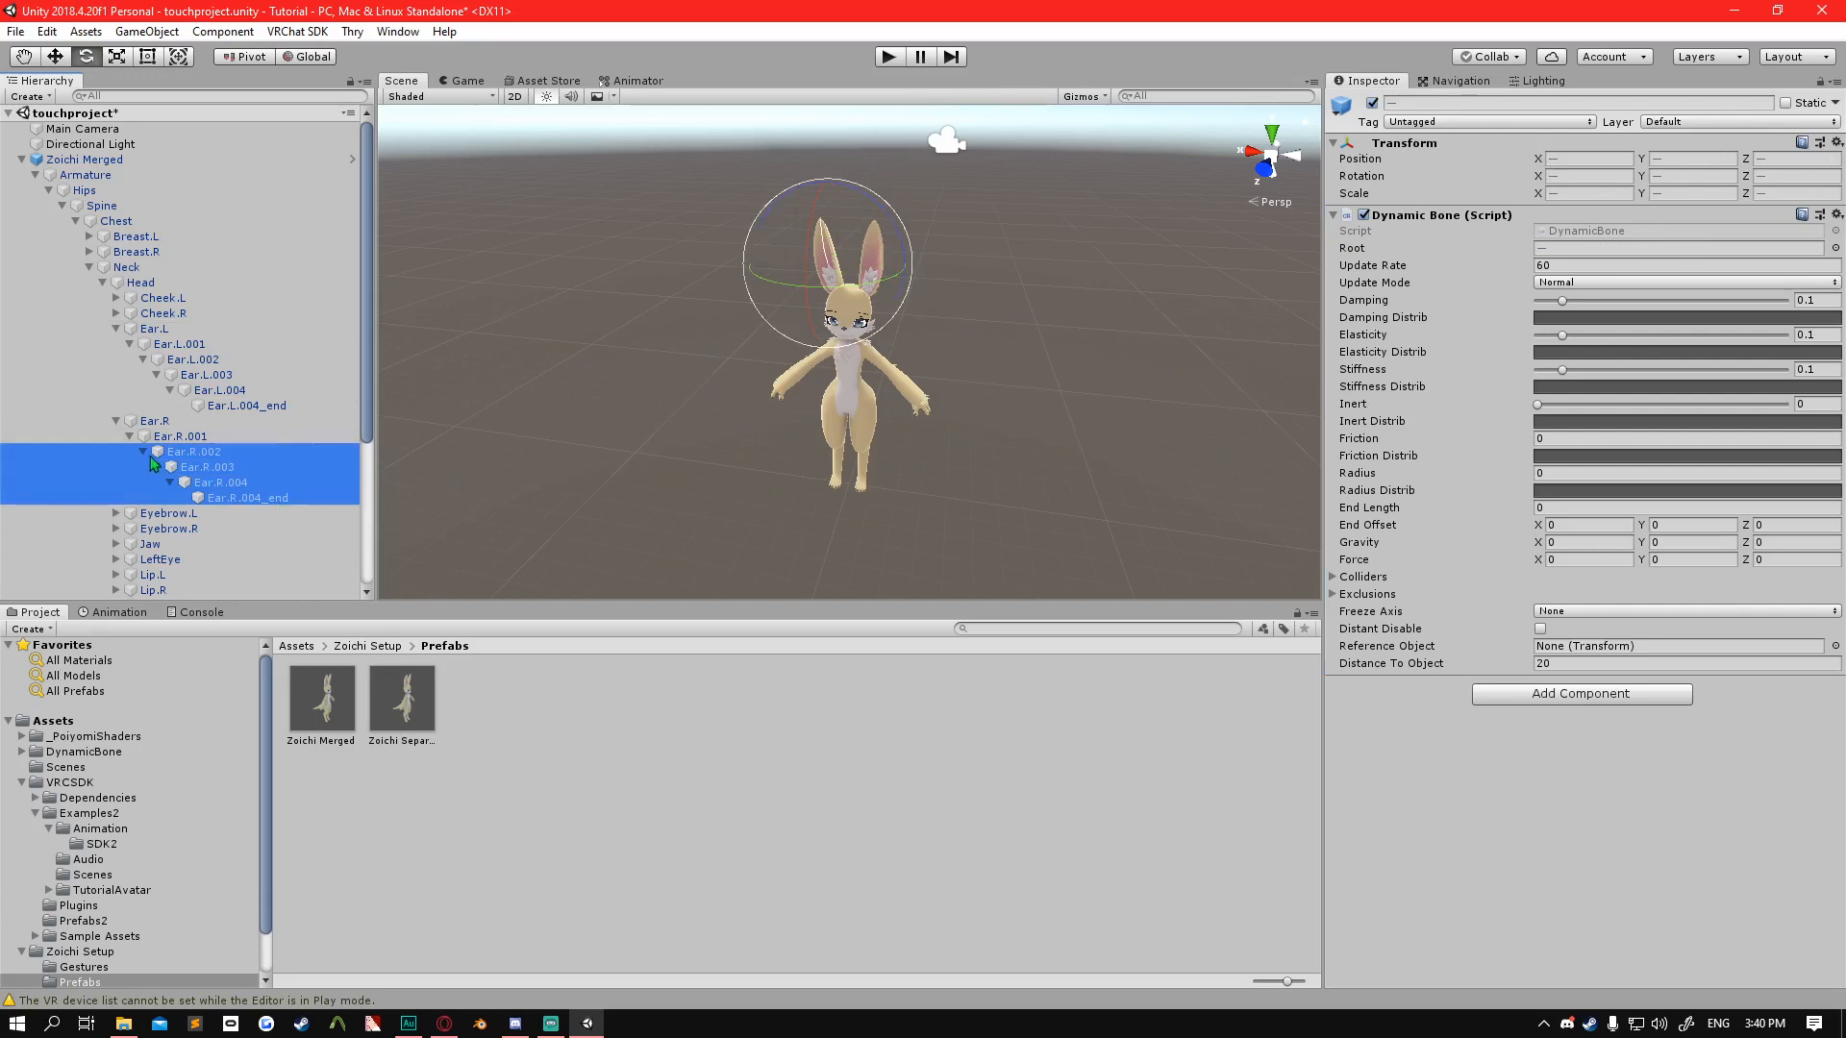
{"action": "left_click", "coordinate": [1836, 215]}
{"action": "left_click", "coordinate": [1692, 274]}
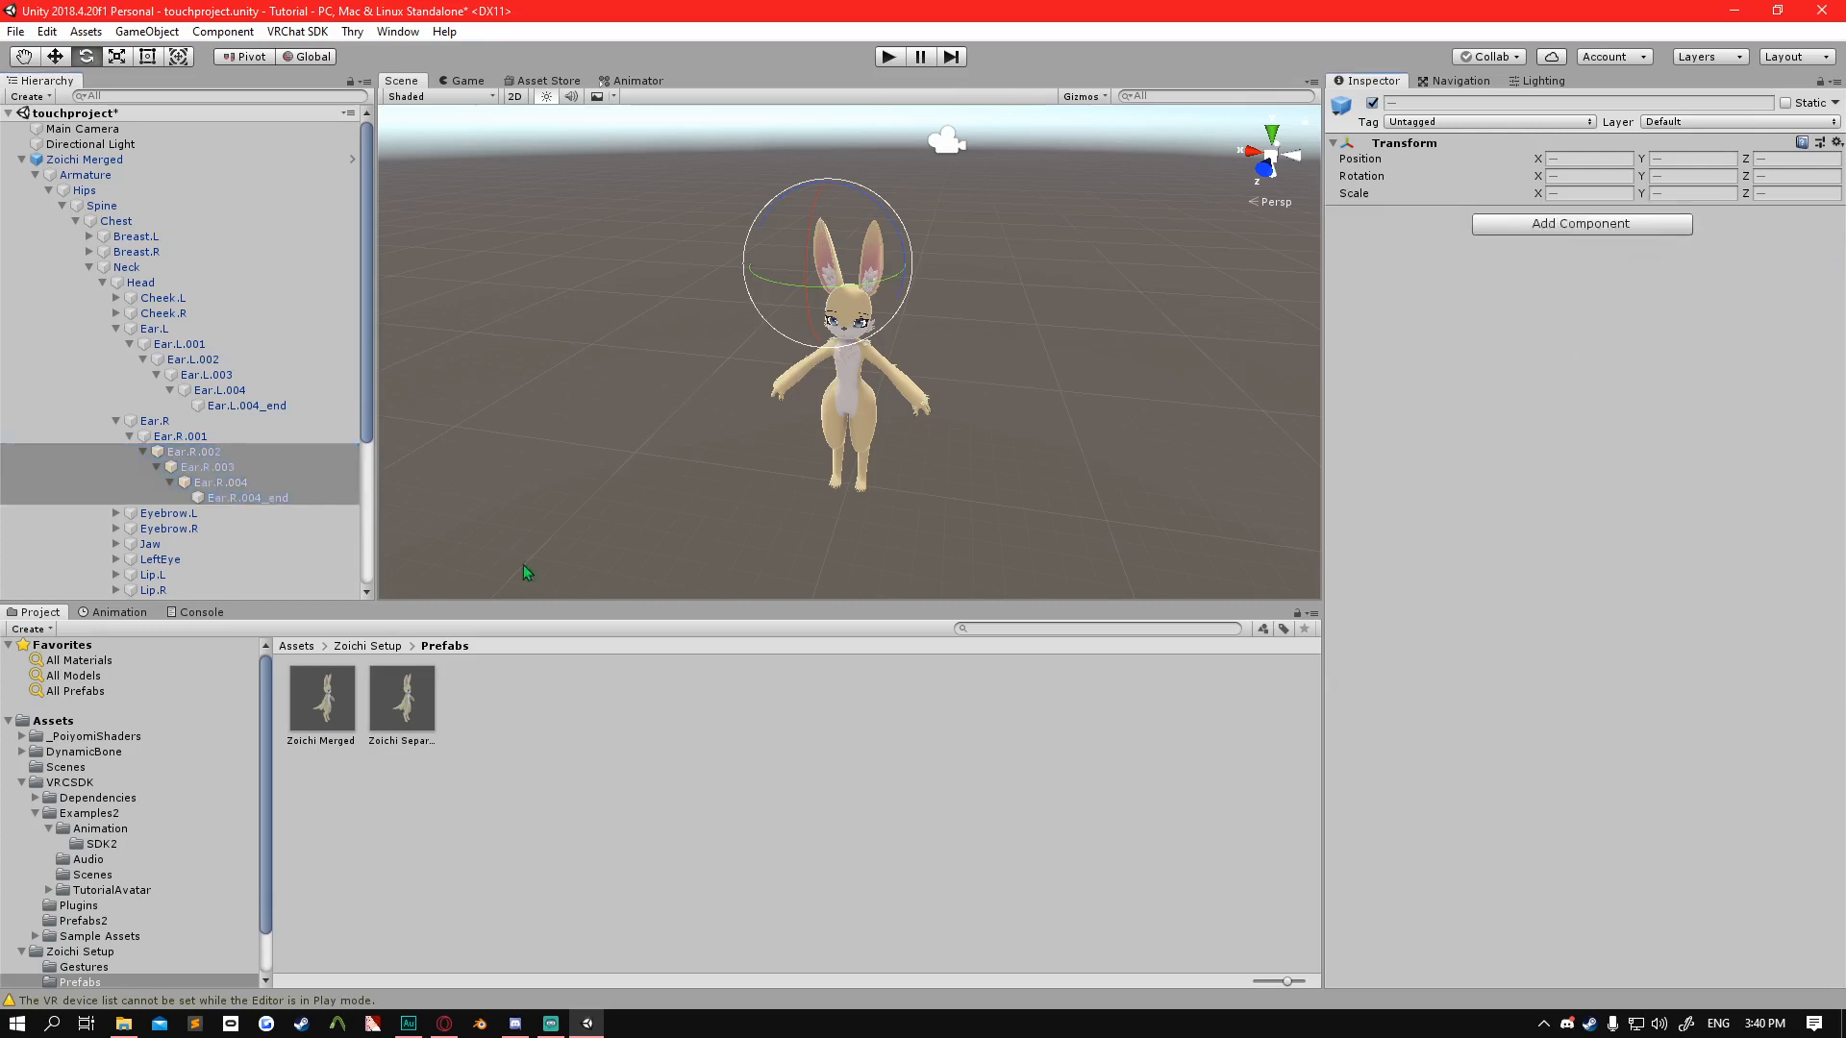
{"action": "left_click", "coordinate": [208, 469]}
{"action": "left_click", "coordinate": [204, 453]}
{"action": "left_click", "coordinate": [194, 437]}
{"action": "left_click", "coordinate": [194, 424]}
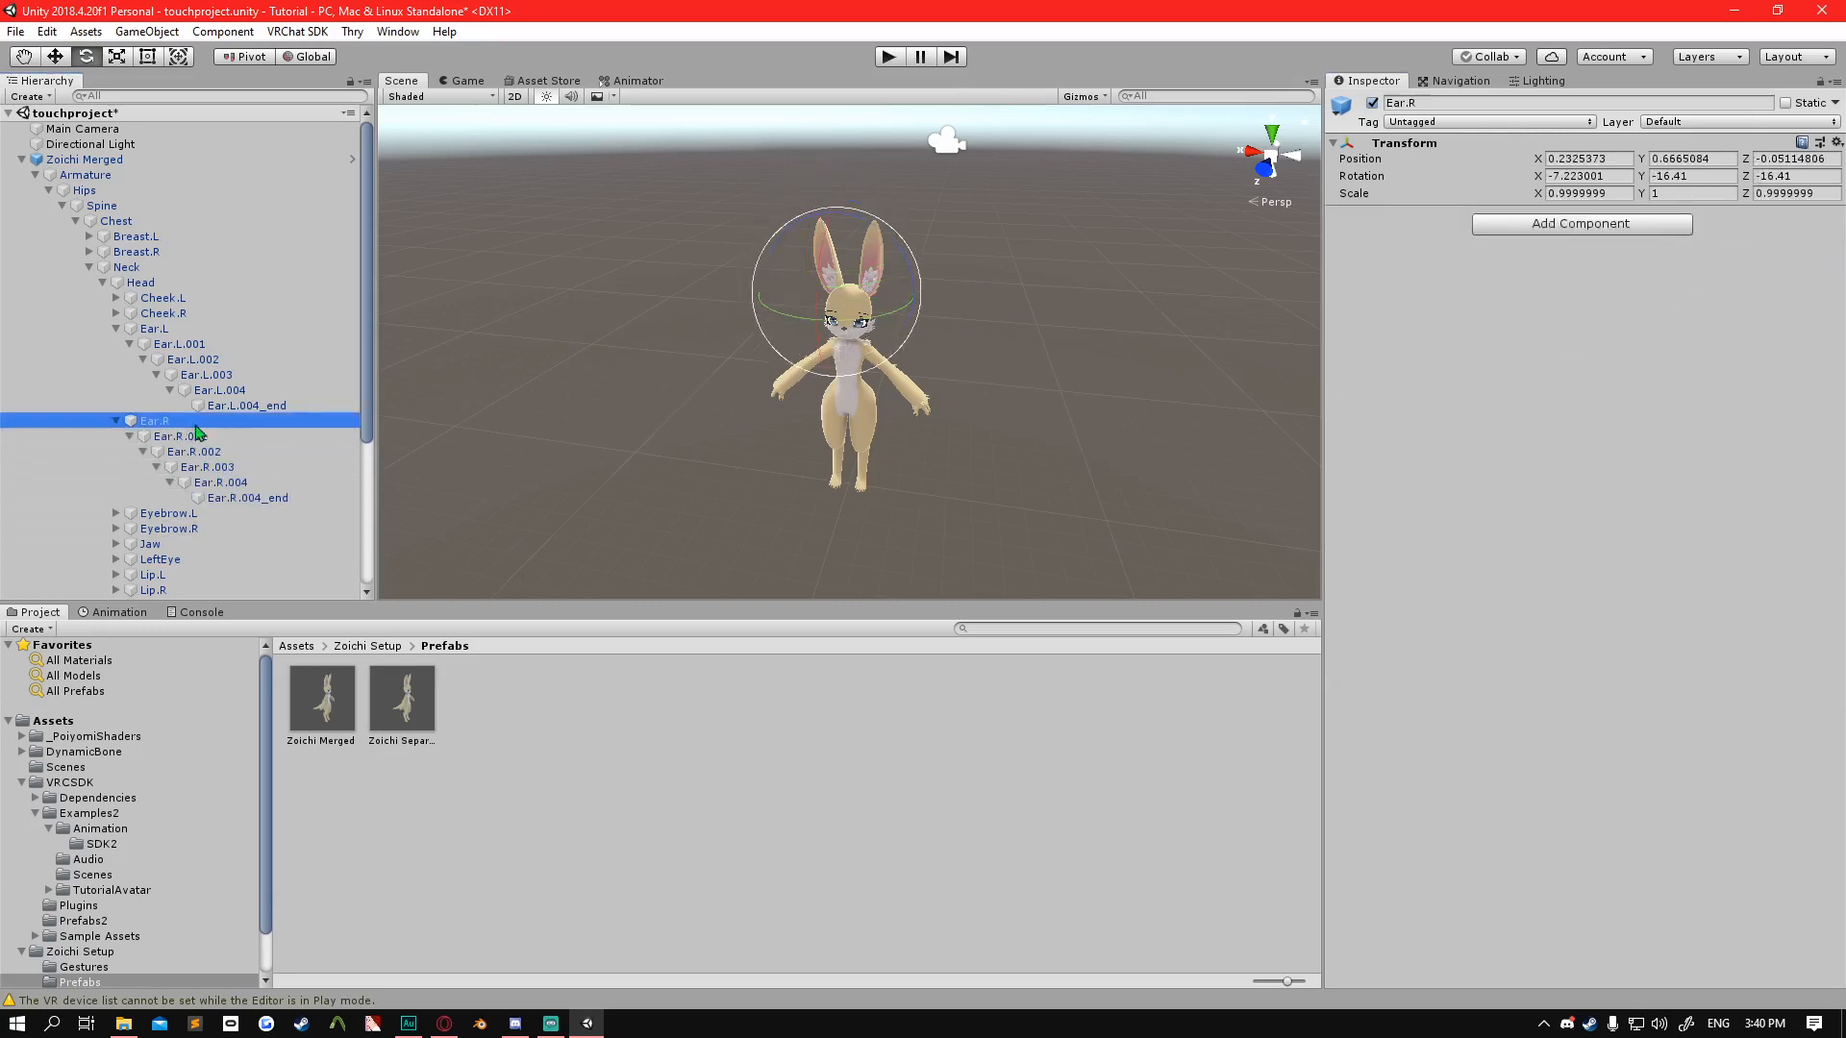
Test the ears in play mode by rotating Zoichi Merged about its vertical axis in the Scene view, and exit play mode.
{"action": "left_click", "coordinate": [894, 58]}
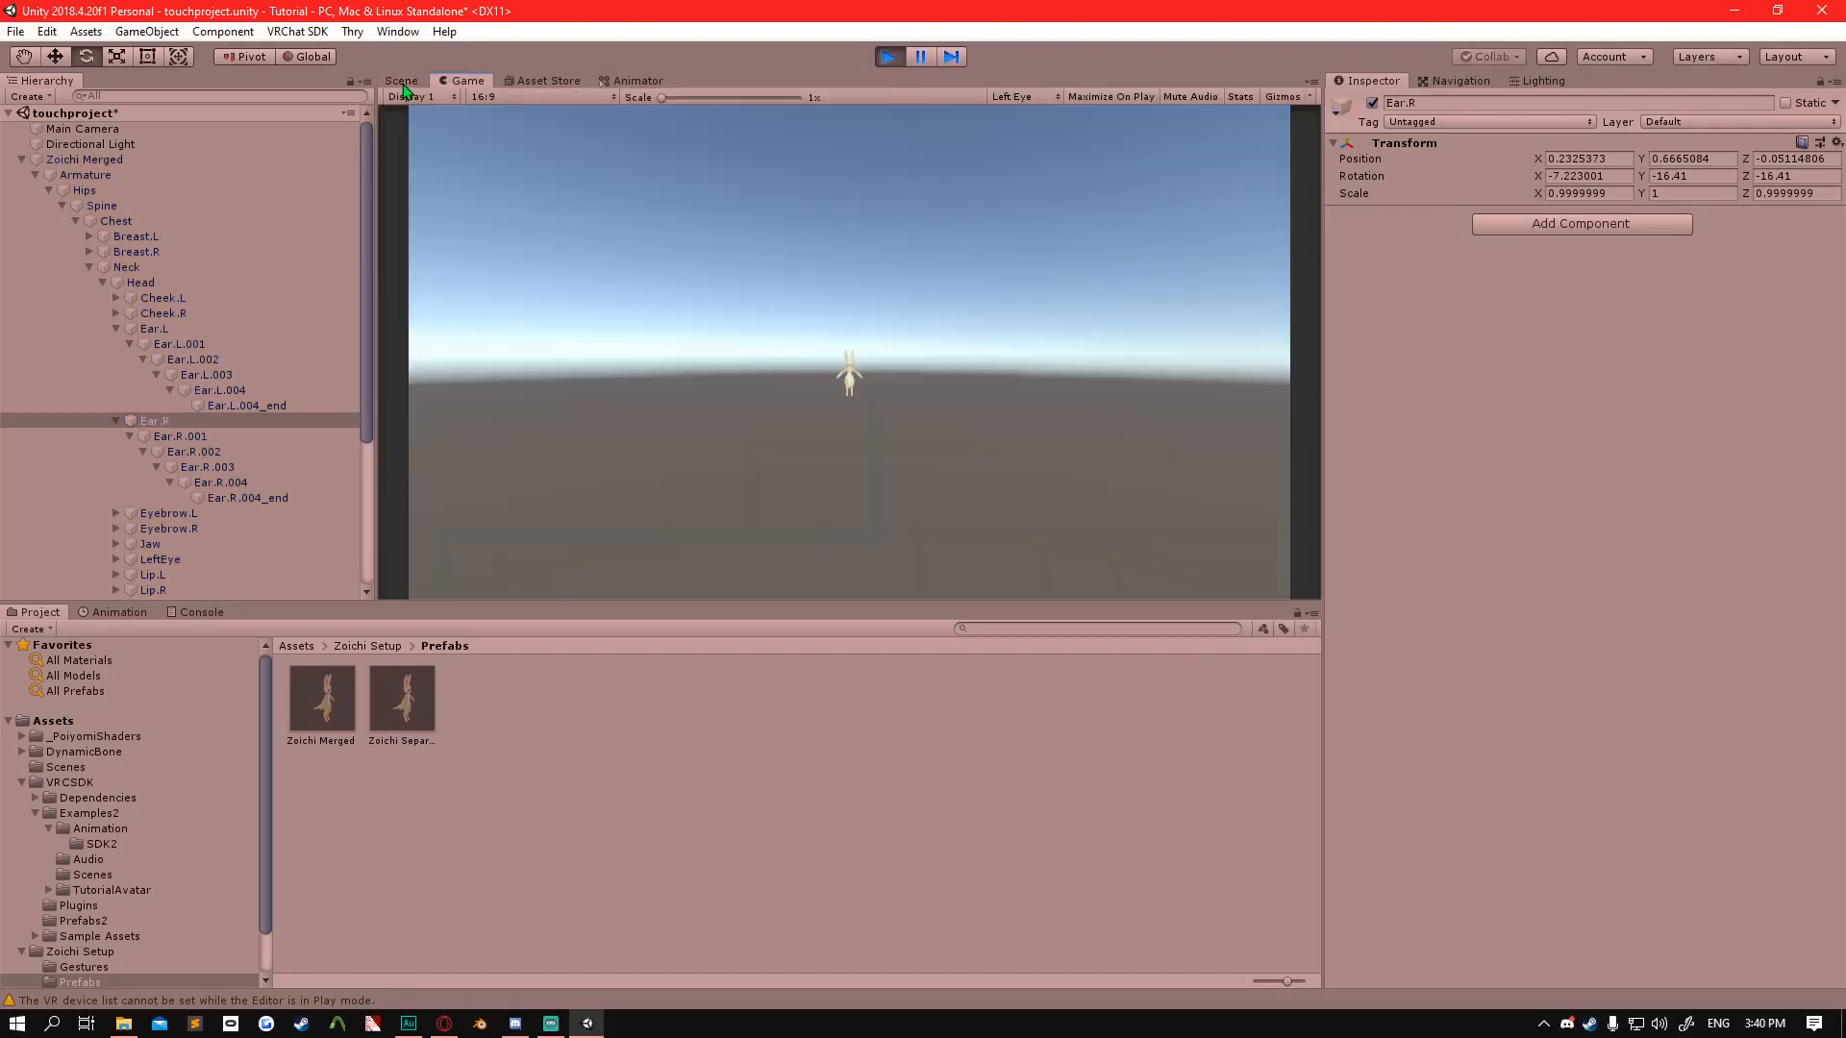
{"action": "left_click", "coordinate": [402, 82]}
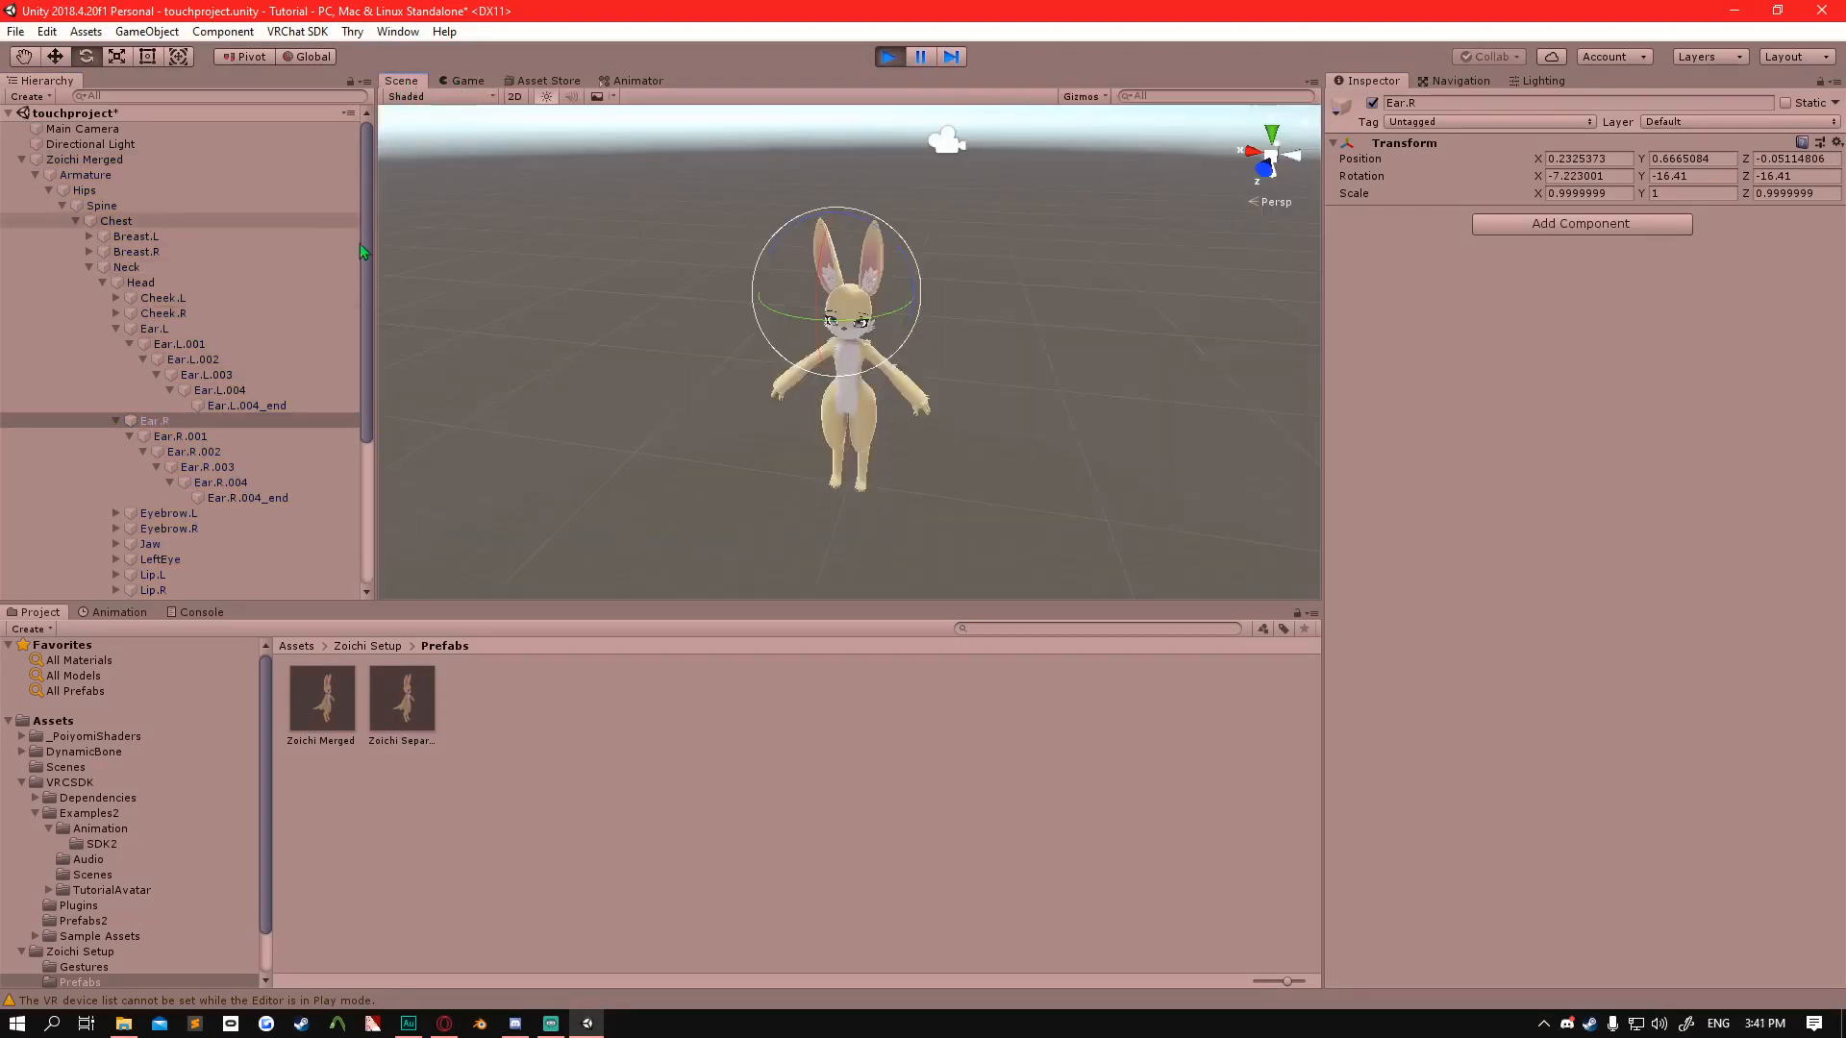
{"action": "left_click", "coordinate": [135, 156]}
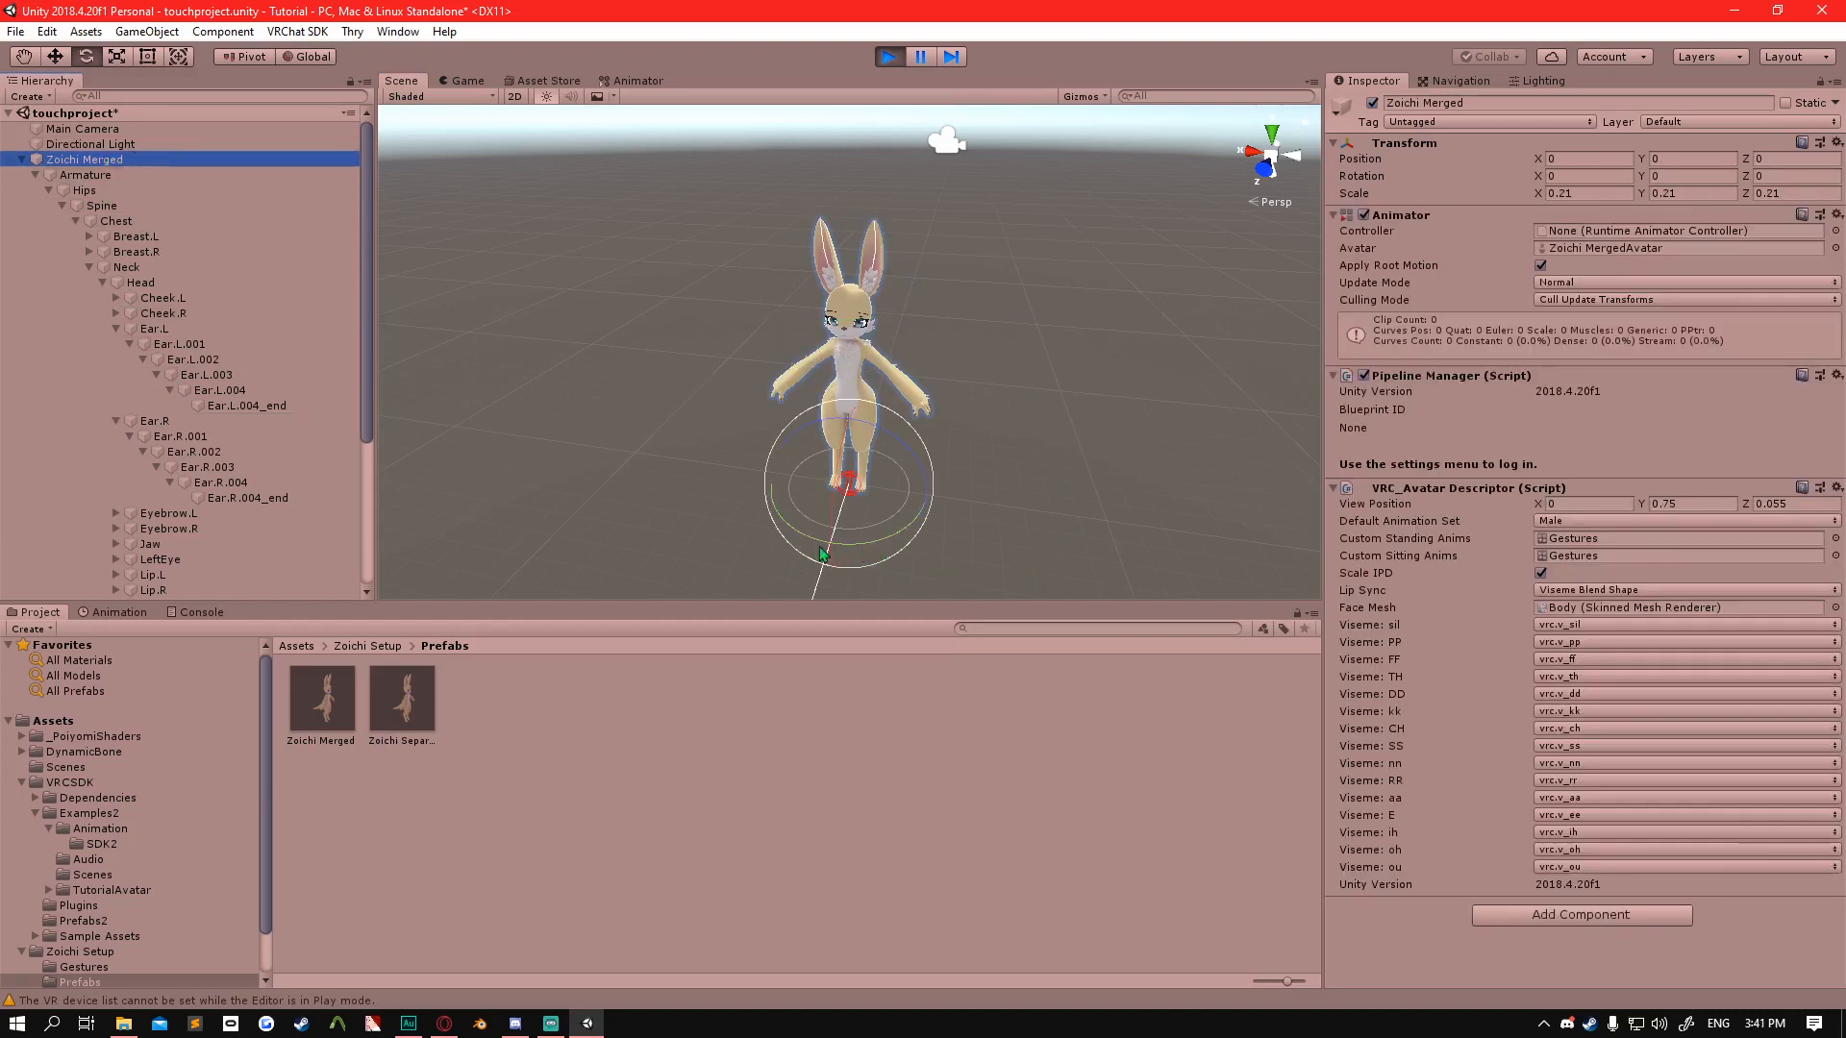
{"action": "left_click_drag", "start_coordinate": [868, 551], "coordinate": [723, 488]}
{"action": "left_click", "coordinate": [889, 58]}
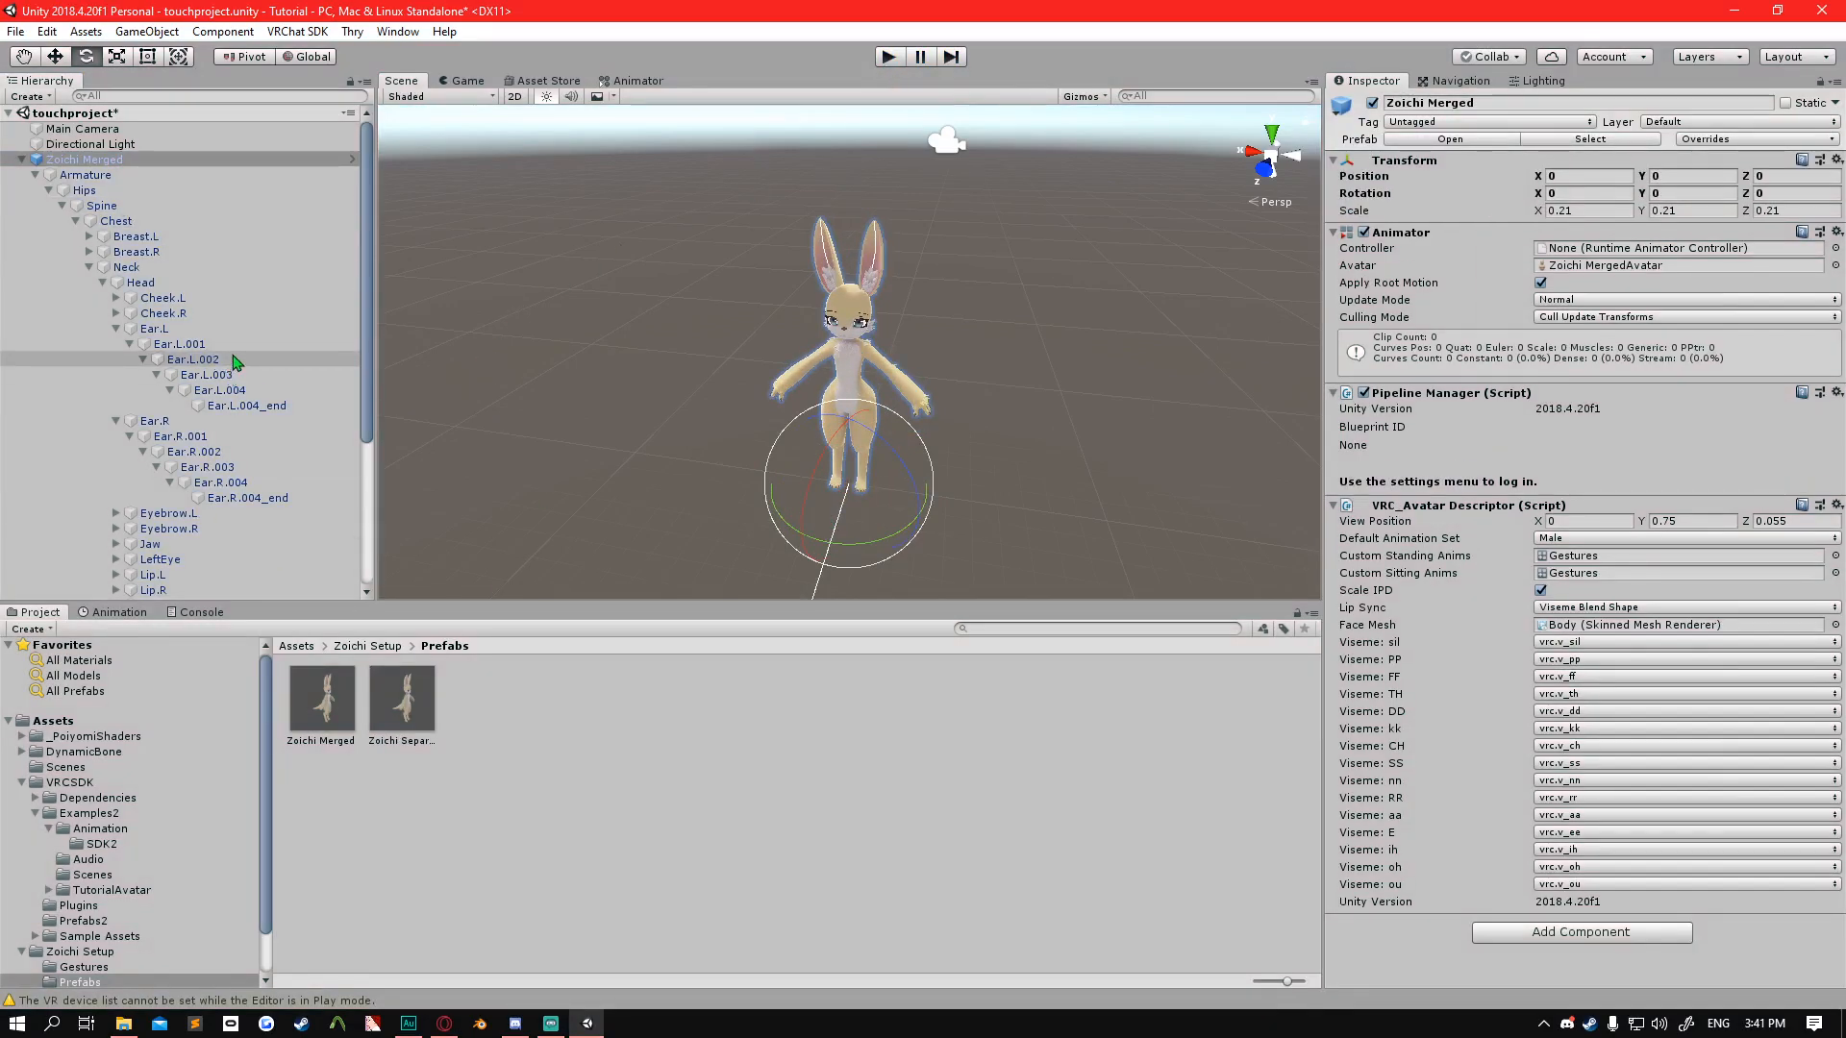
Try a Dynamic Bone component on Ear.L.003 with Ear.L.003 as its root, and remove the component again.
{"action": "left_click", "coordinate": [327, 375]}
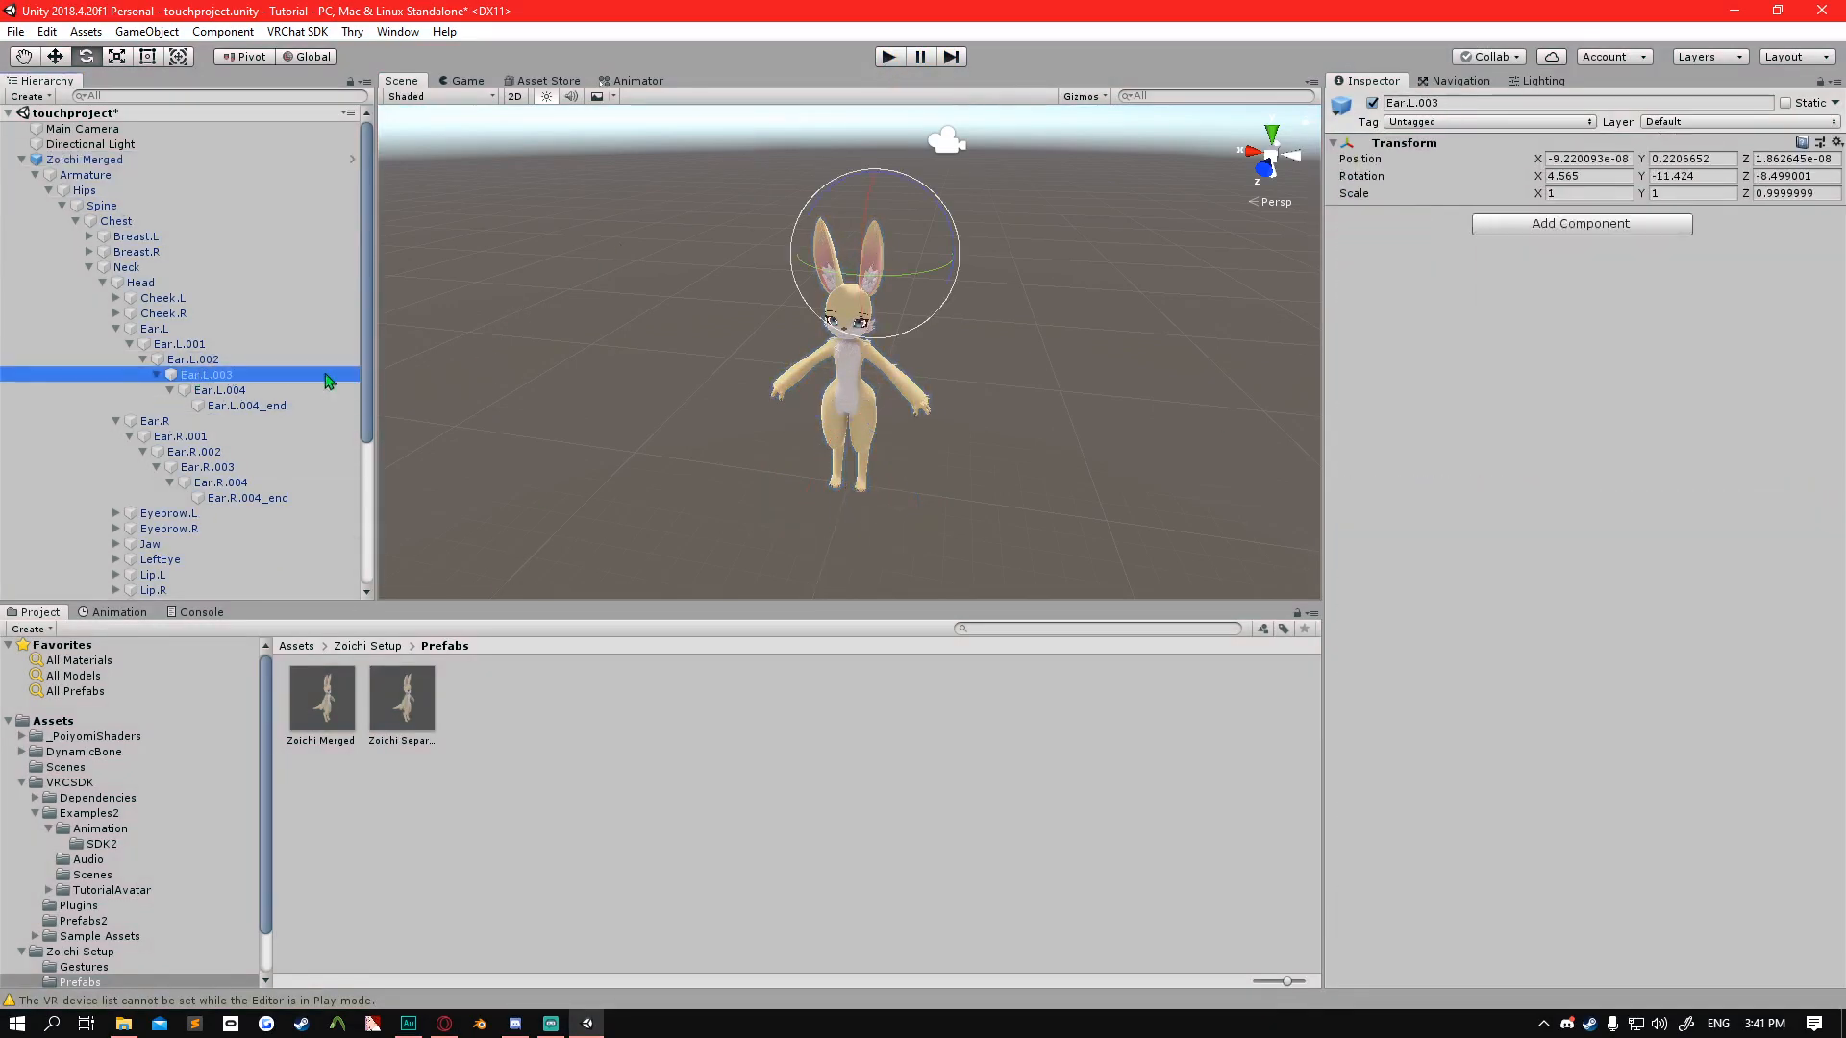
{"action": "left_click", "coordinate": [1509, 225]}
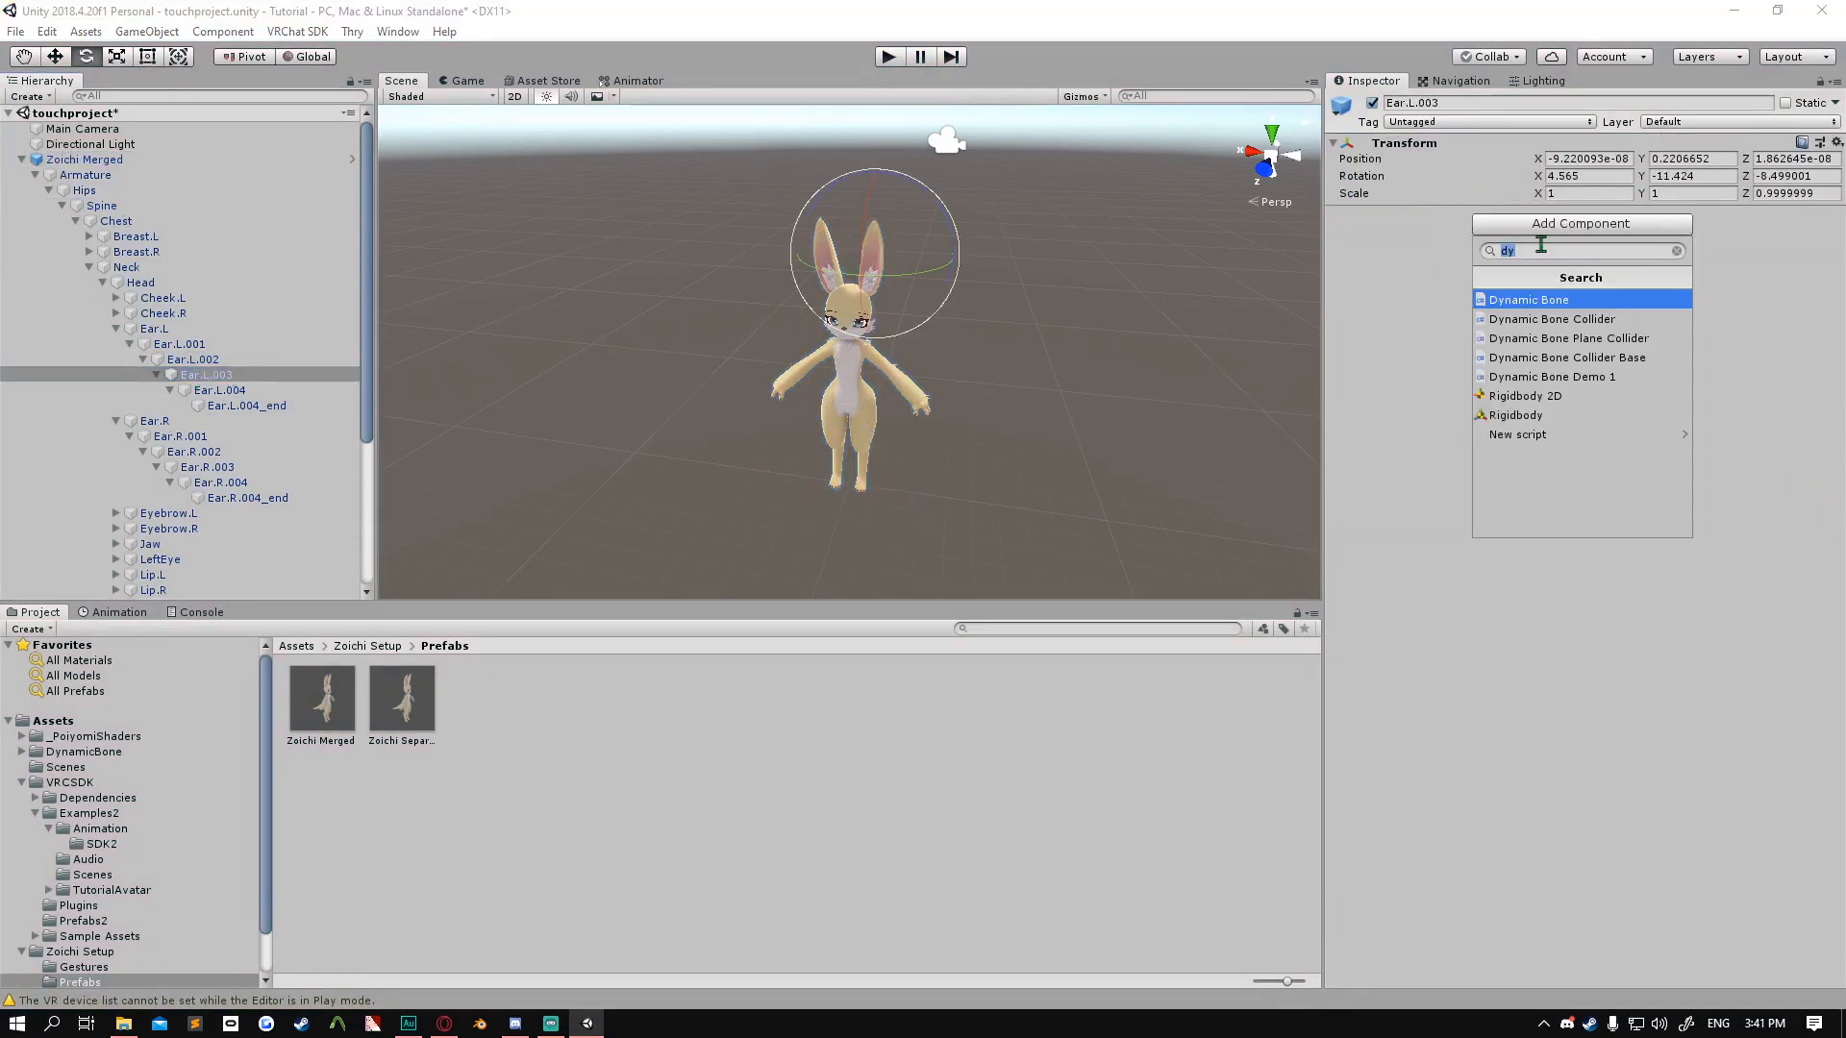
{"action": "left_click", "coordinate": [1554, 301]}
{"action": "left_click_drag", "start_coordinate": [179, 382], "coordinate": [1596, 260]}
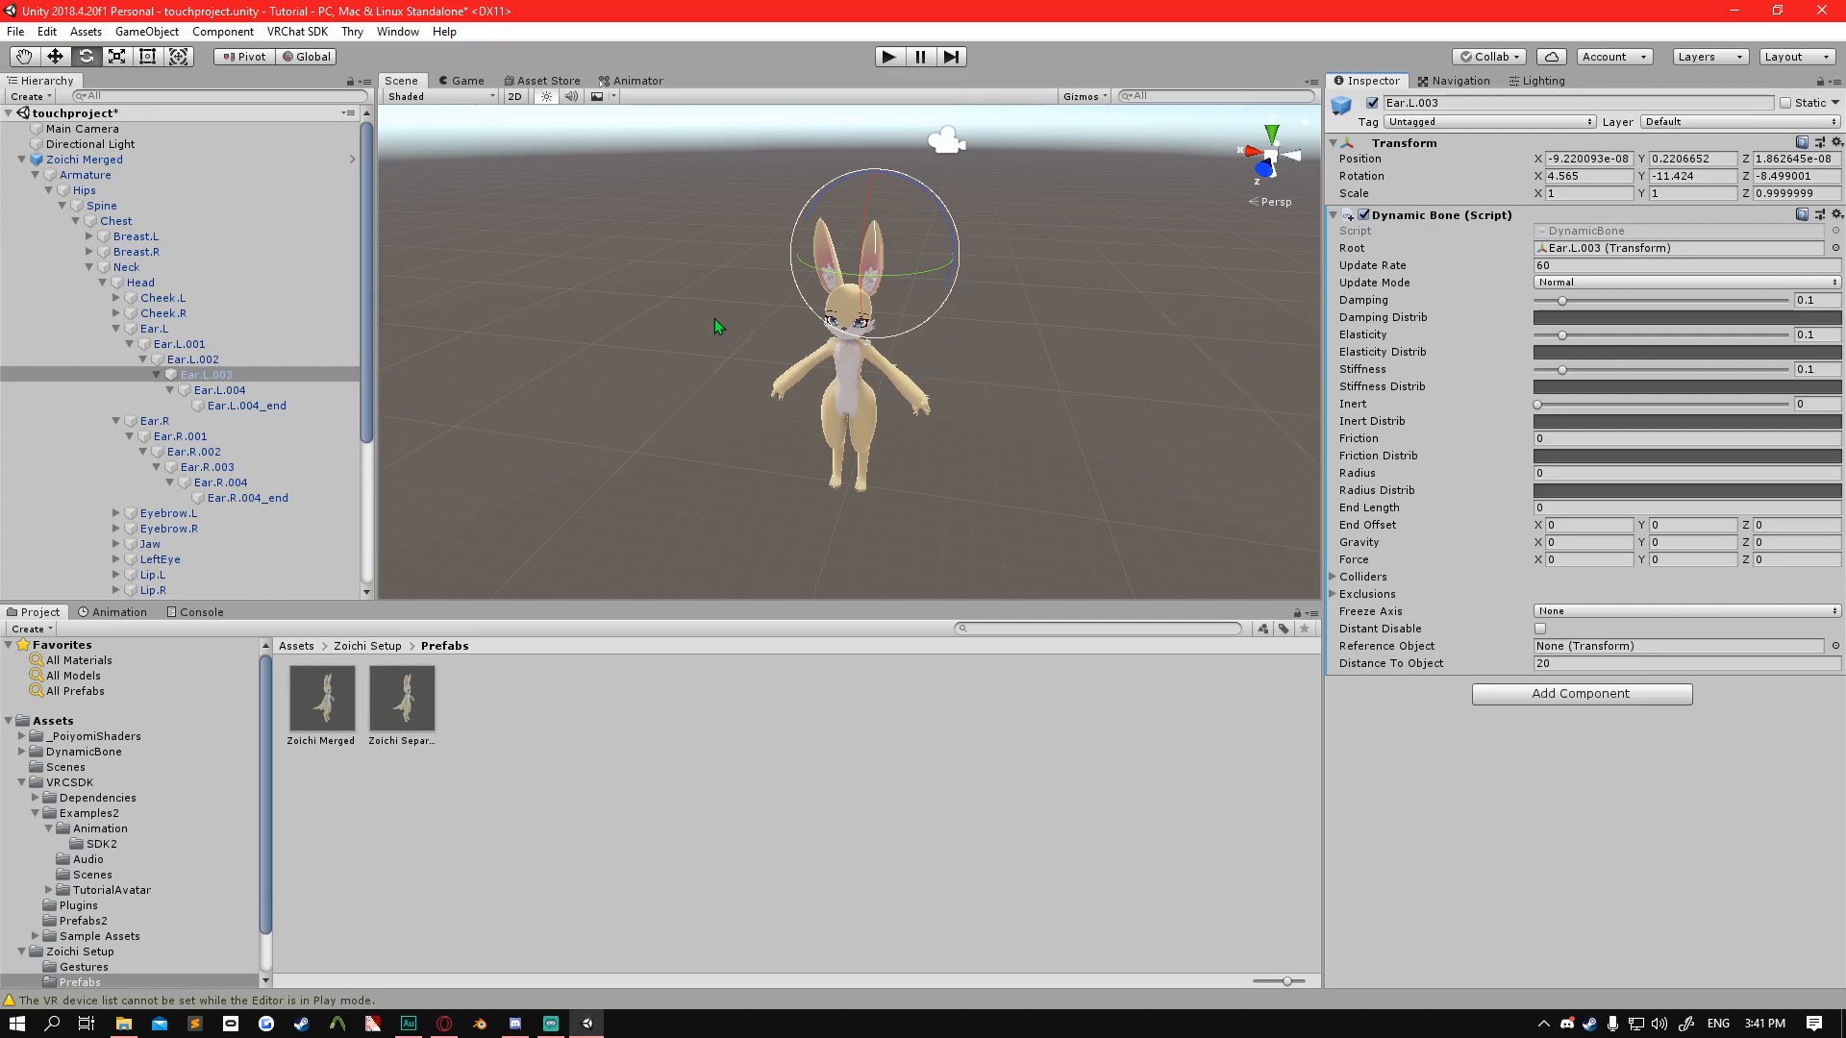
{"action": "left_click", "coordinate": [1836, 215]}
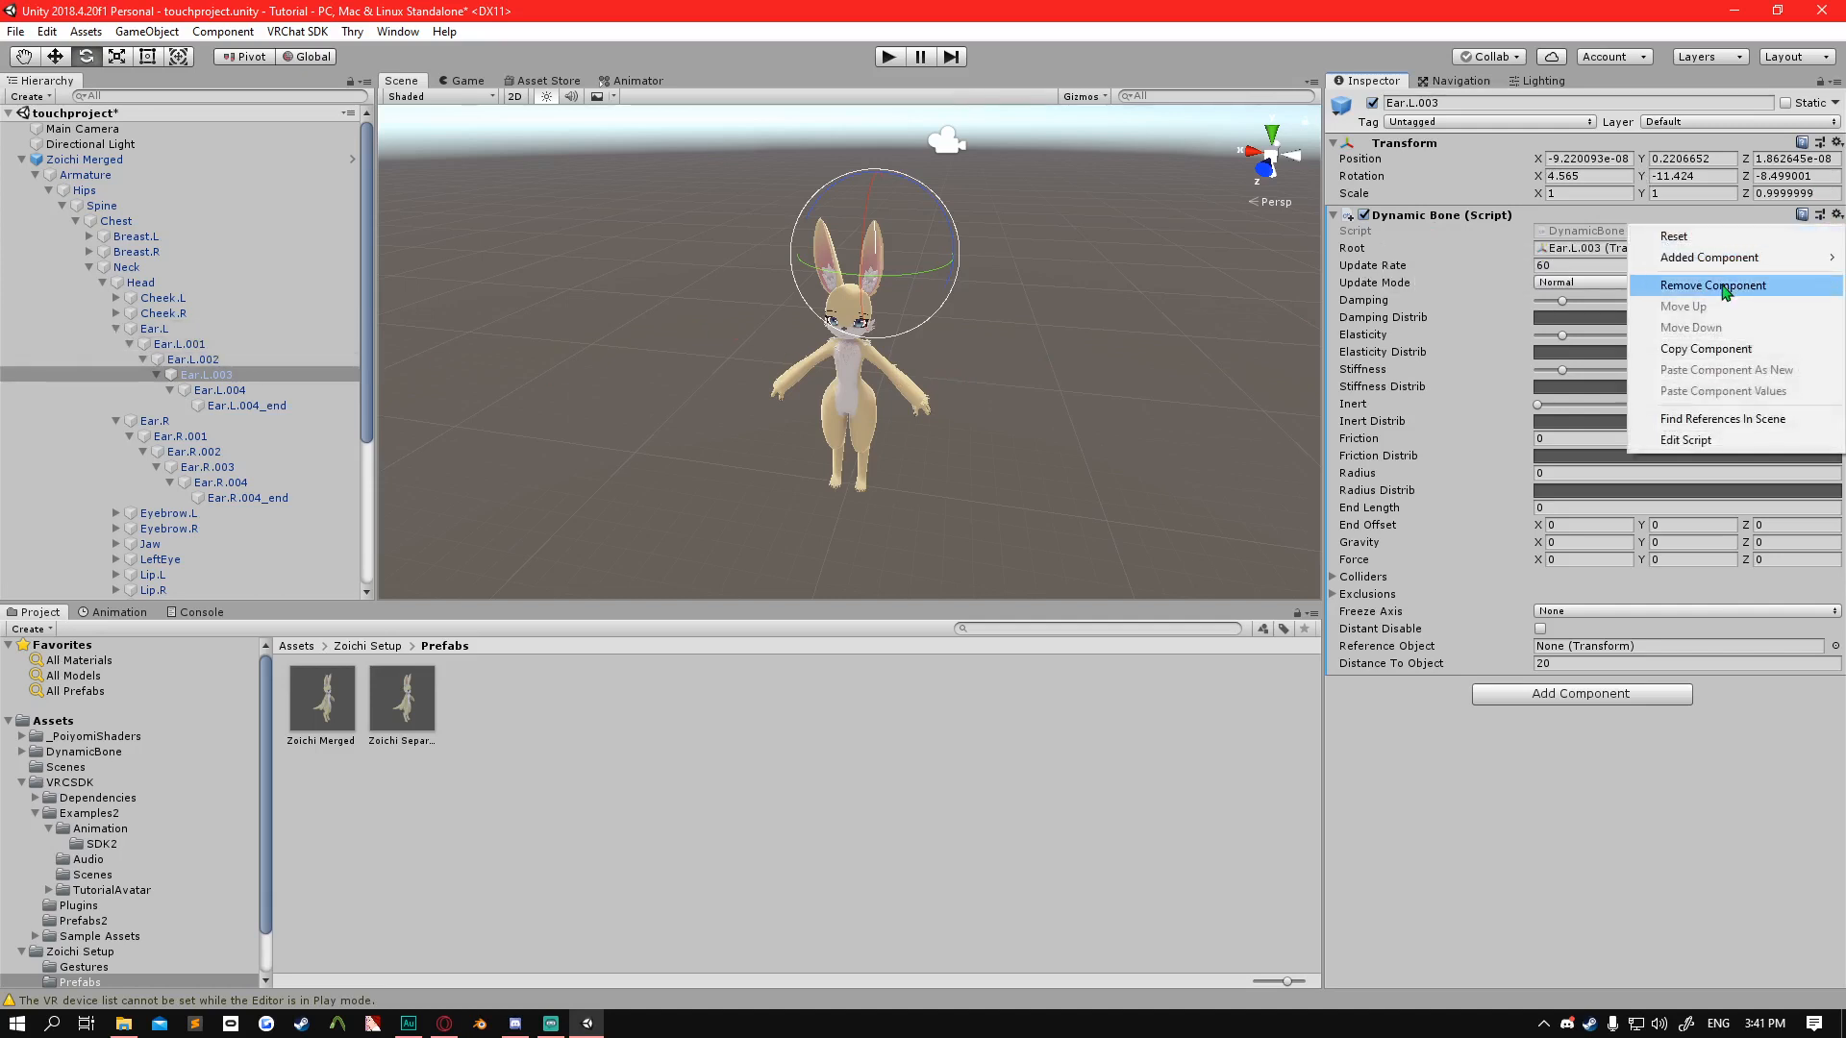
{"action": "left_click", "coordinate": [1726, 287]}
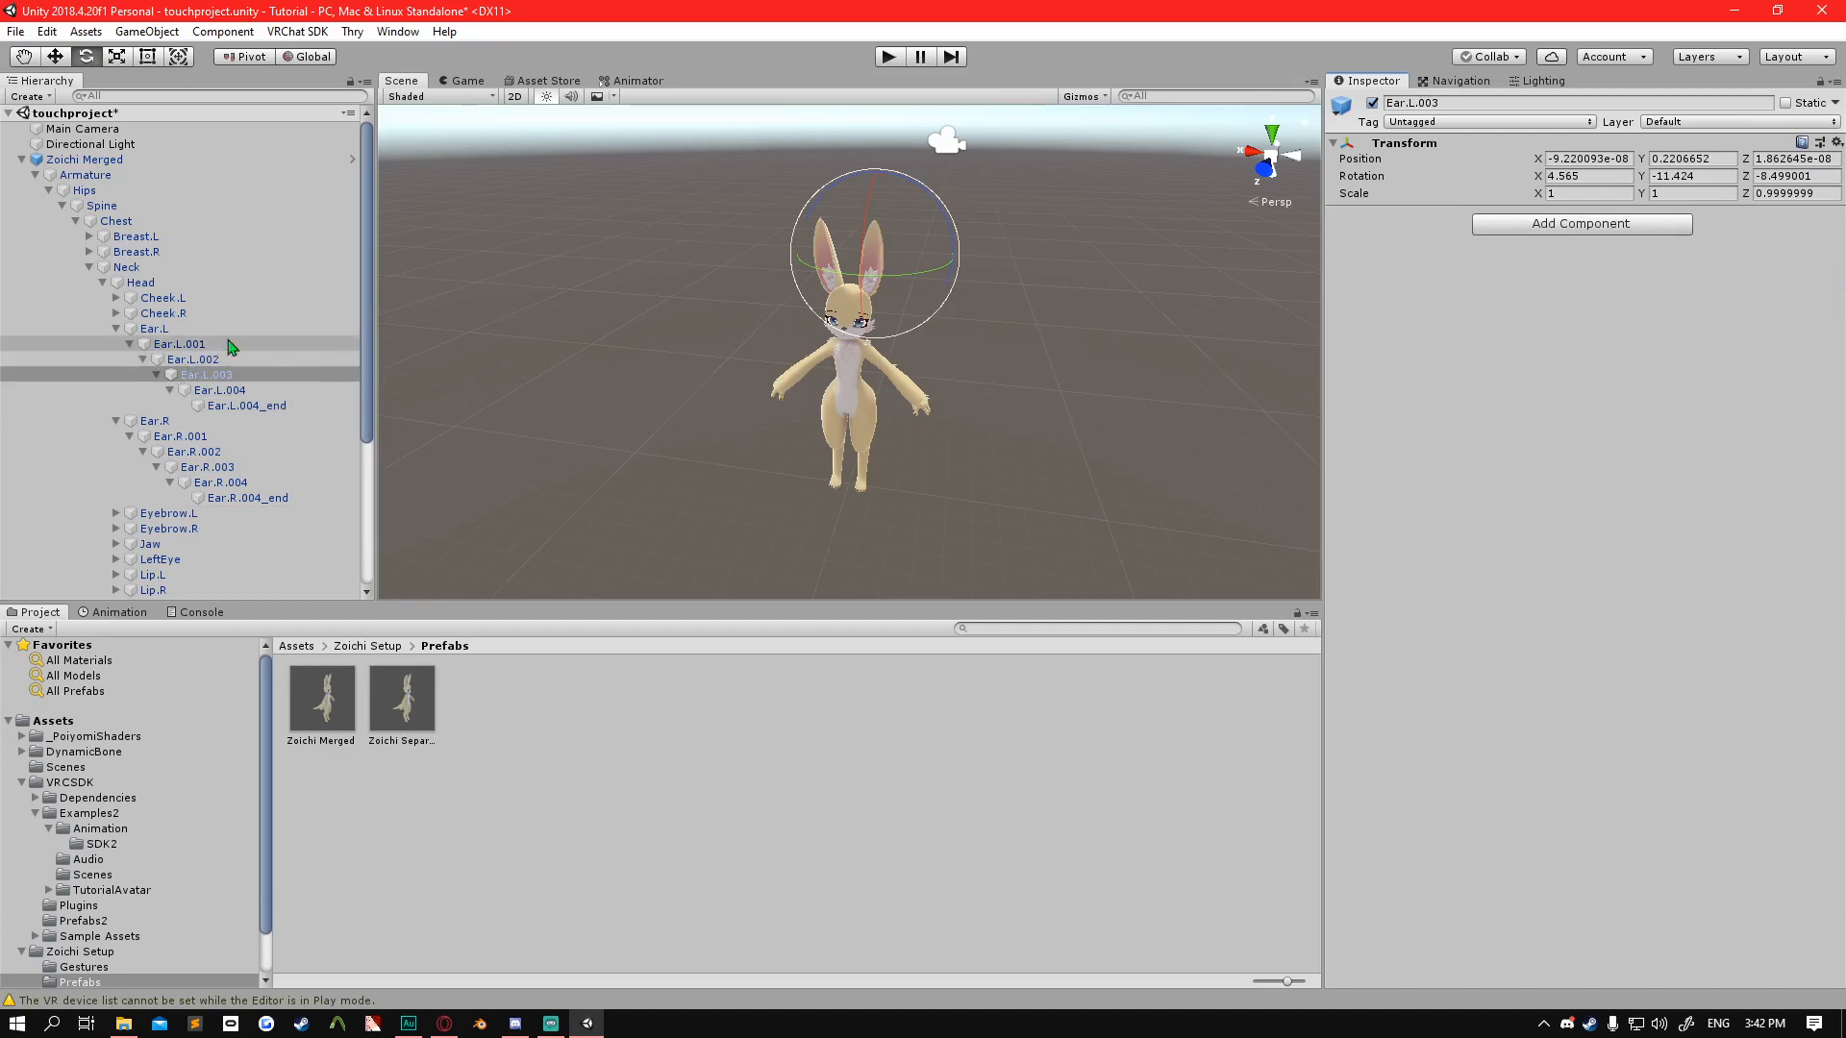